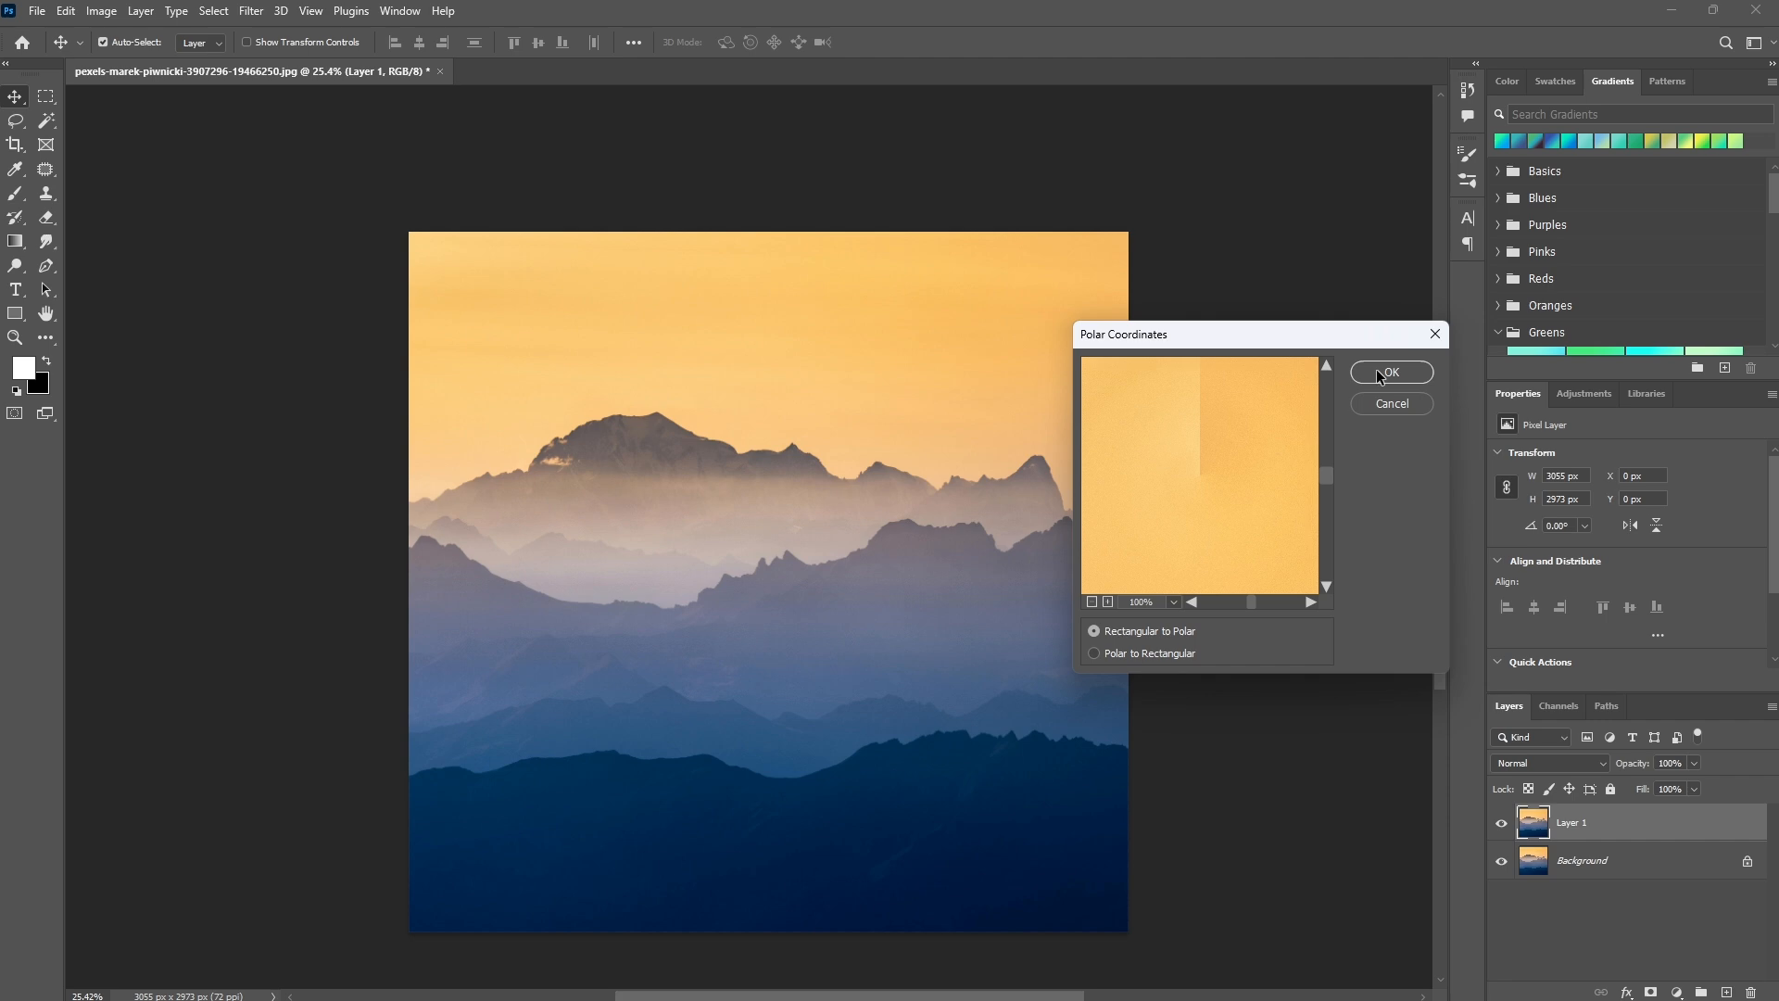
Apply the Polar Coordinates distortion to Layer 1 using Rectangular to Polar.
left_click(1379, 373)
left_click_drag(814, 612, 797, 573)
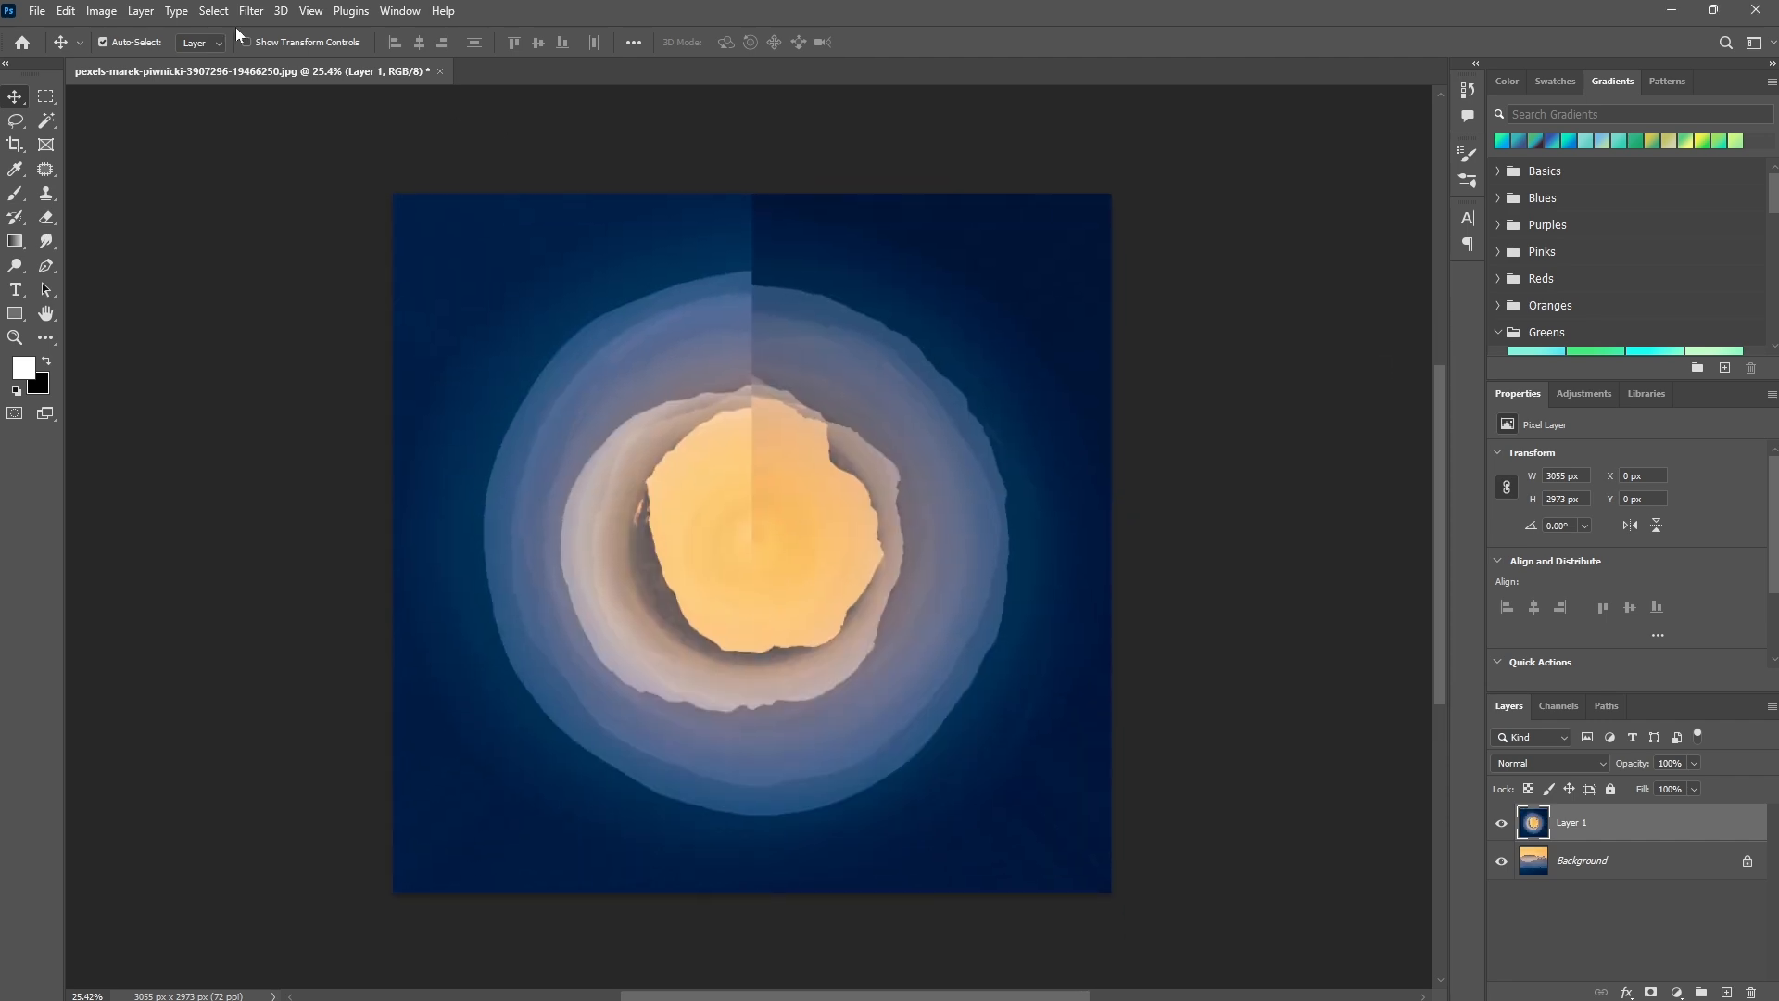
Apply the Pinch distortion to Layer 1 with an amount of 60%.
left_click(251, 10)
mouse_move(320, 288)
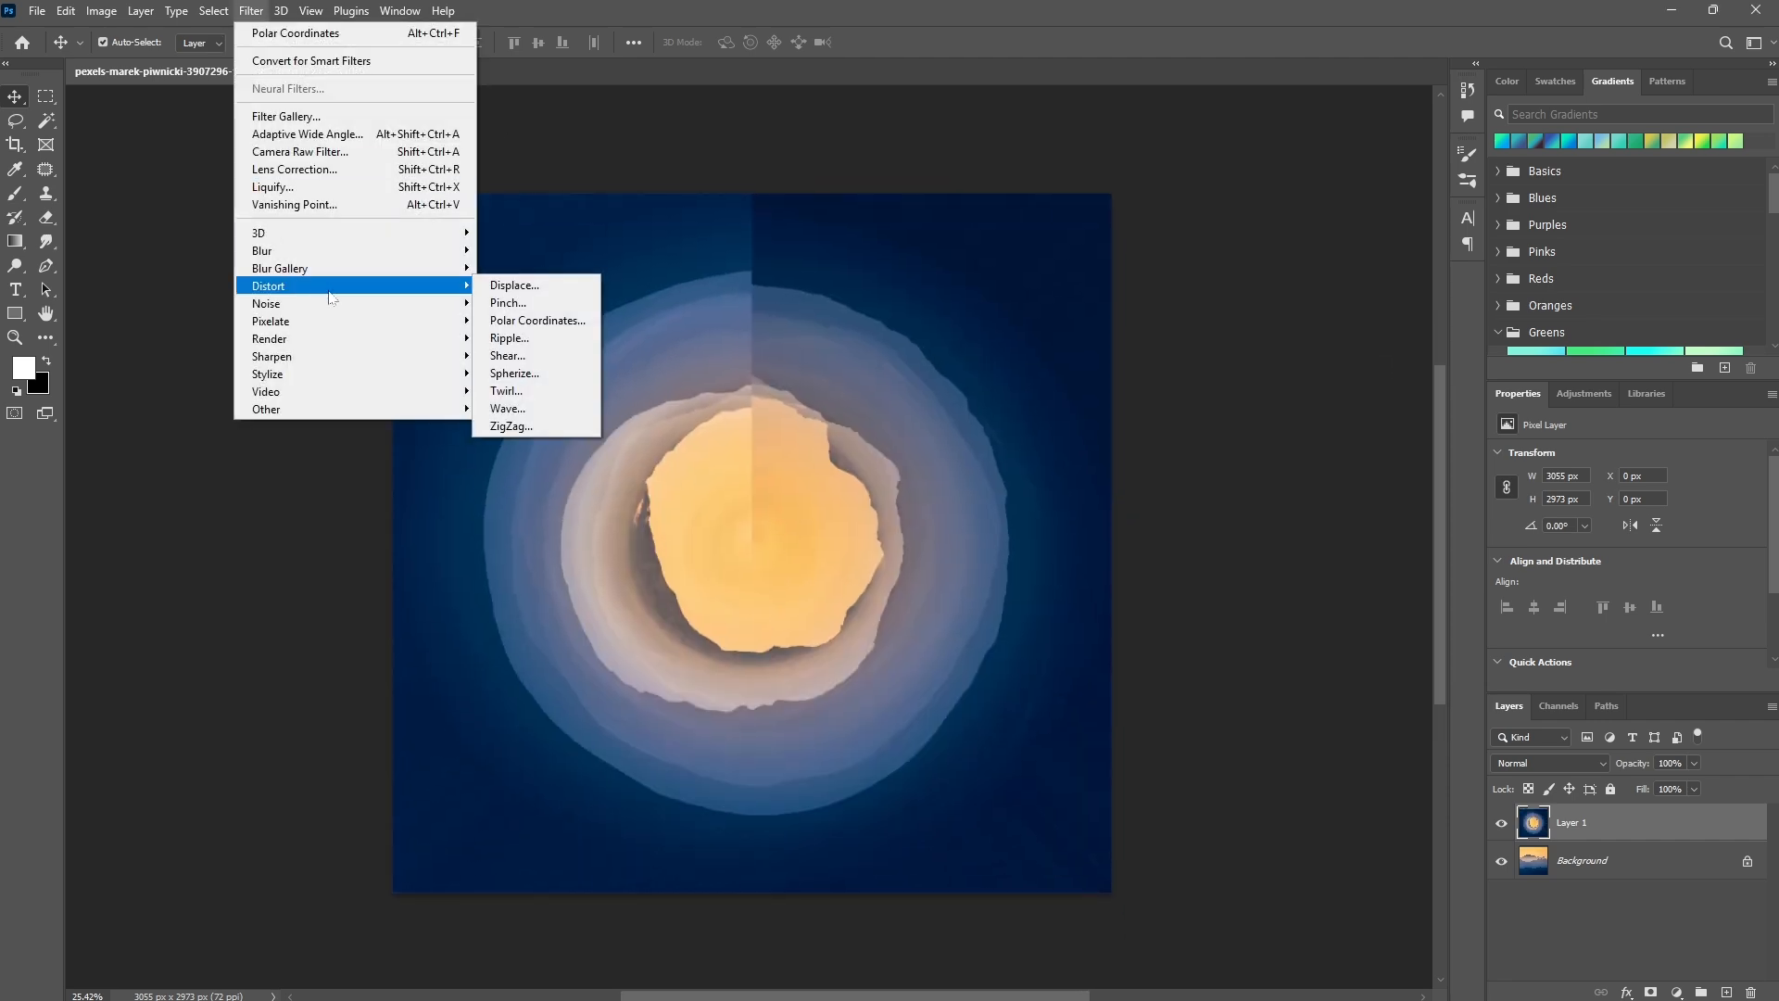
left_click(508, 298)
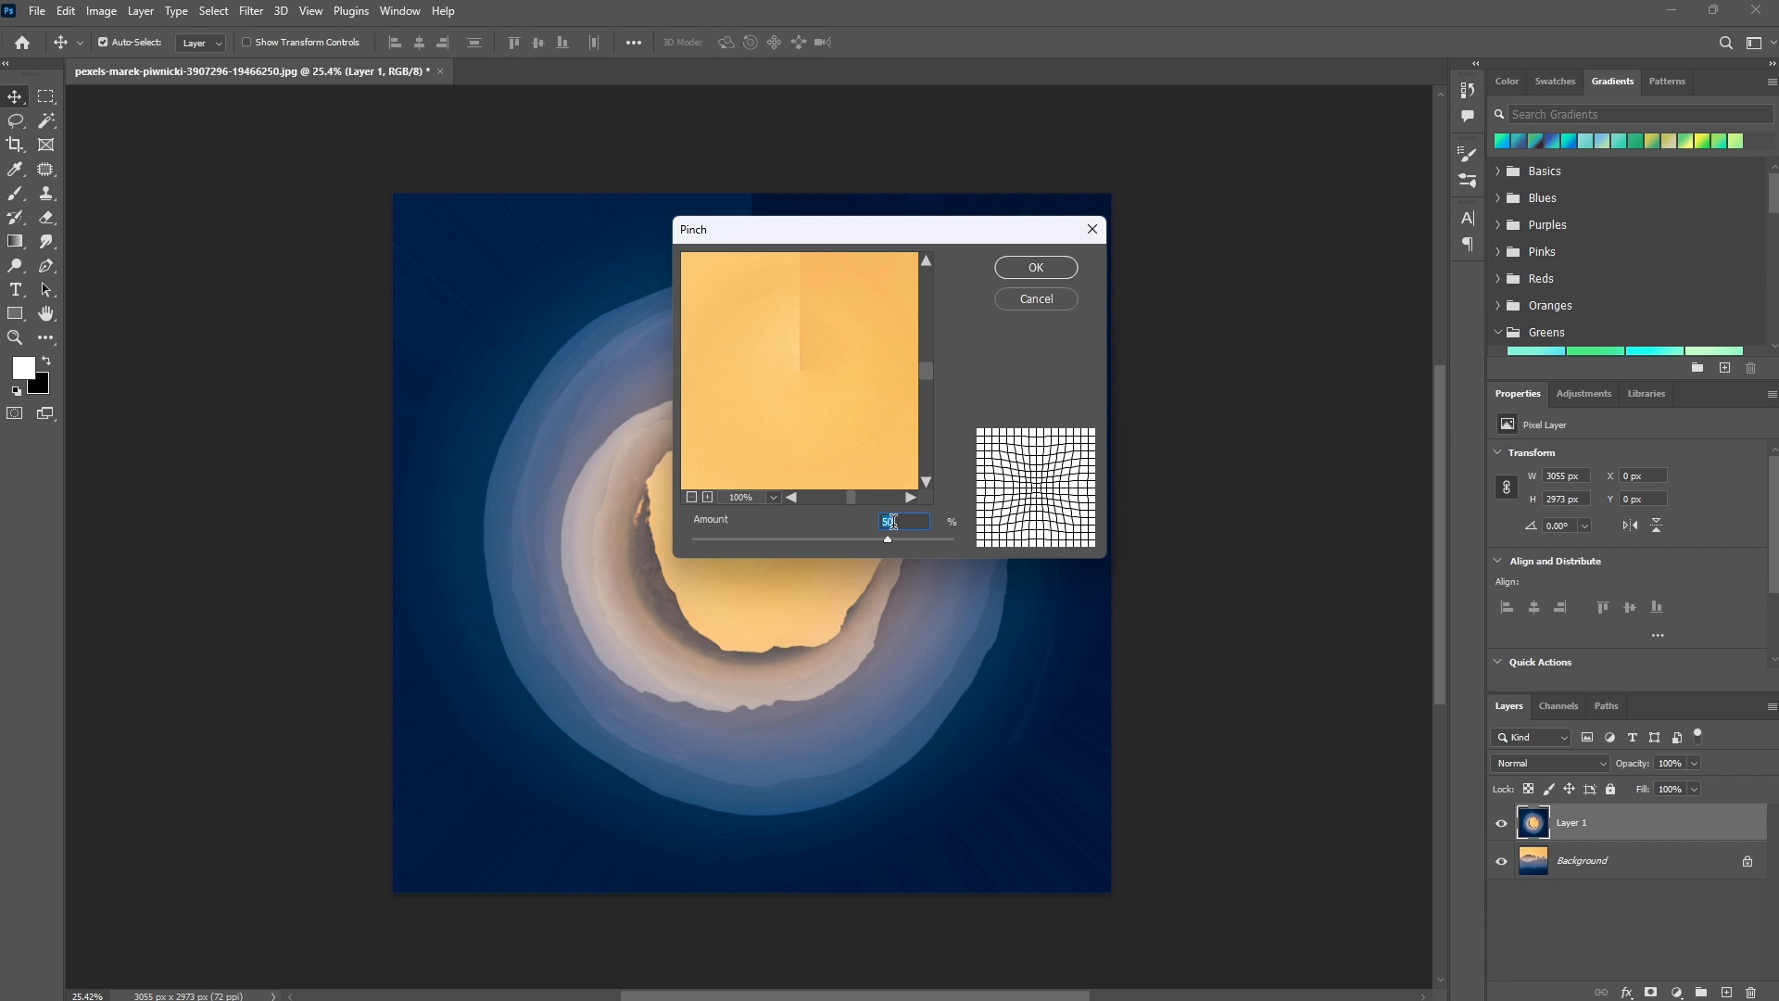
type("60")
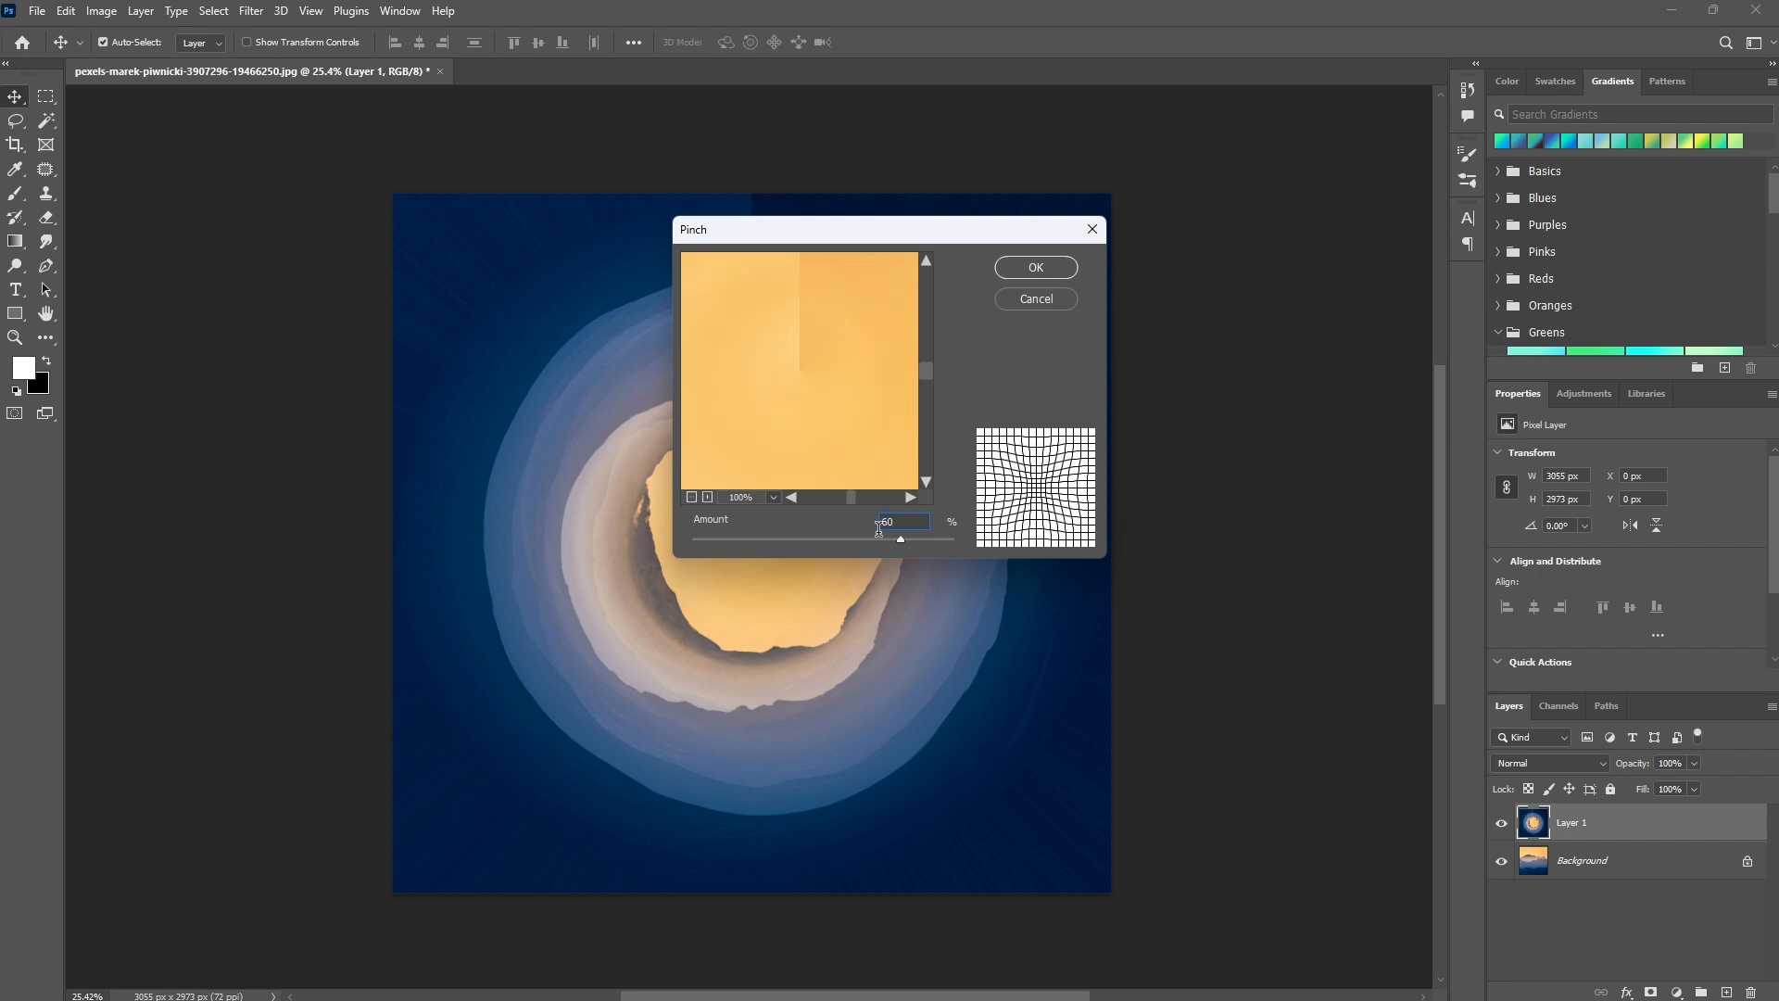
left_click(1050, 269)
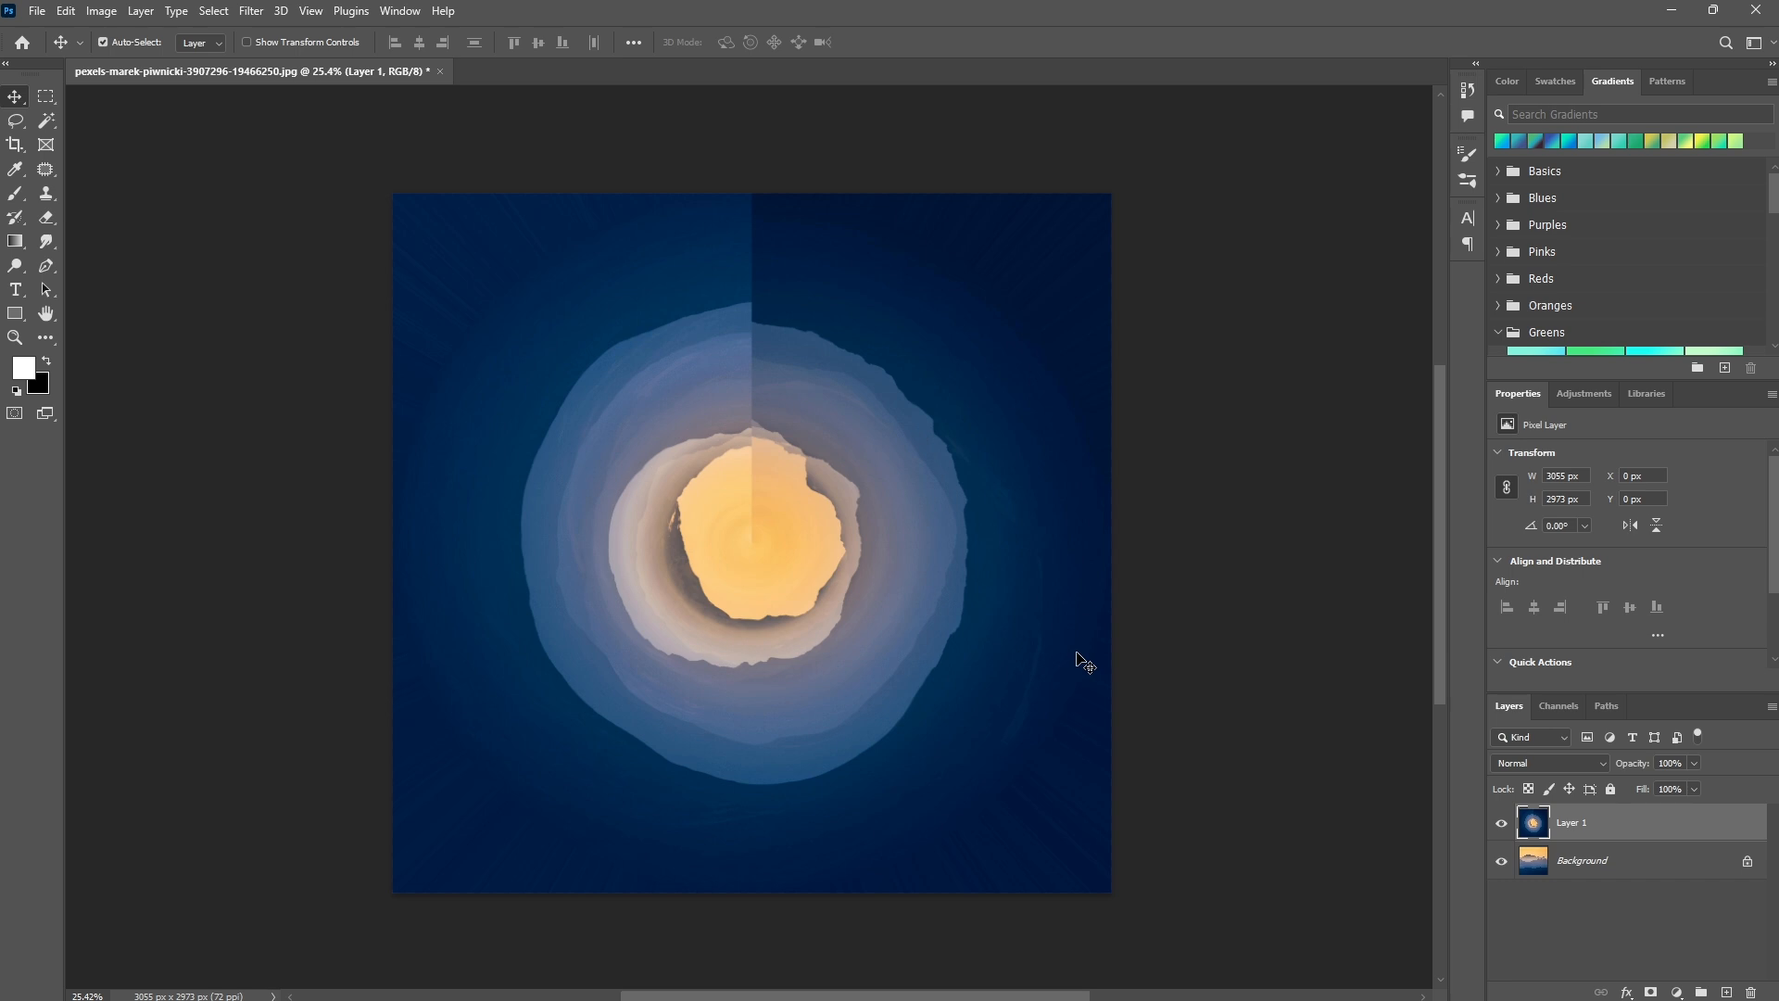
Duplicate the distorted Layer 1 and flip the copy vertically.
key("ctrl+j")
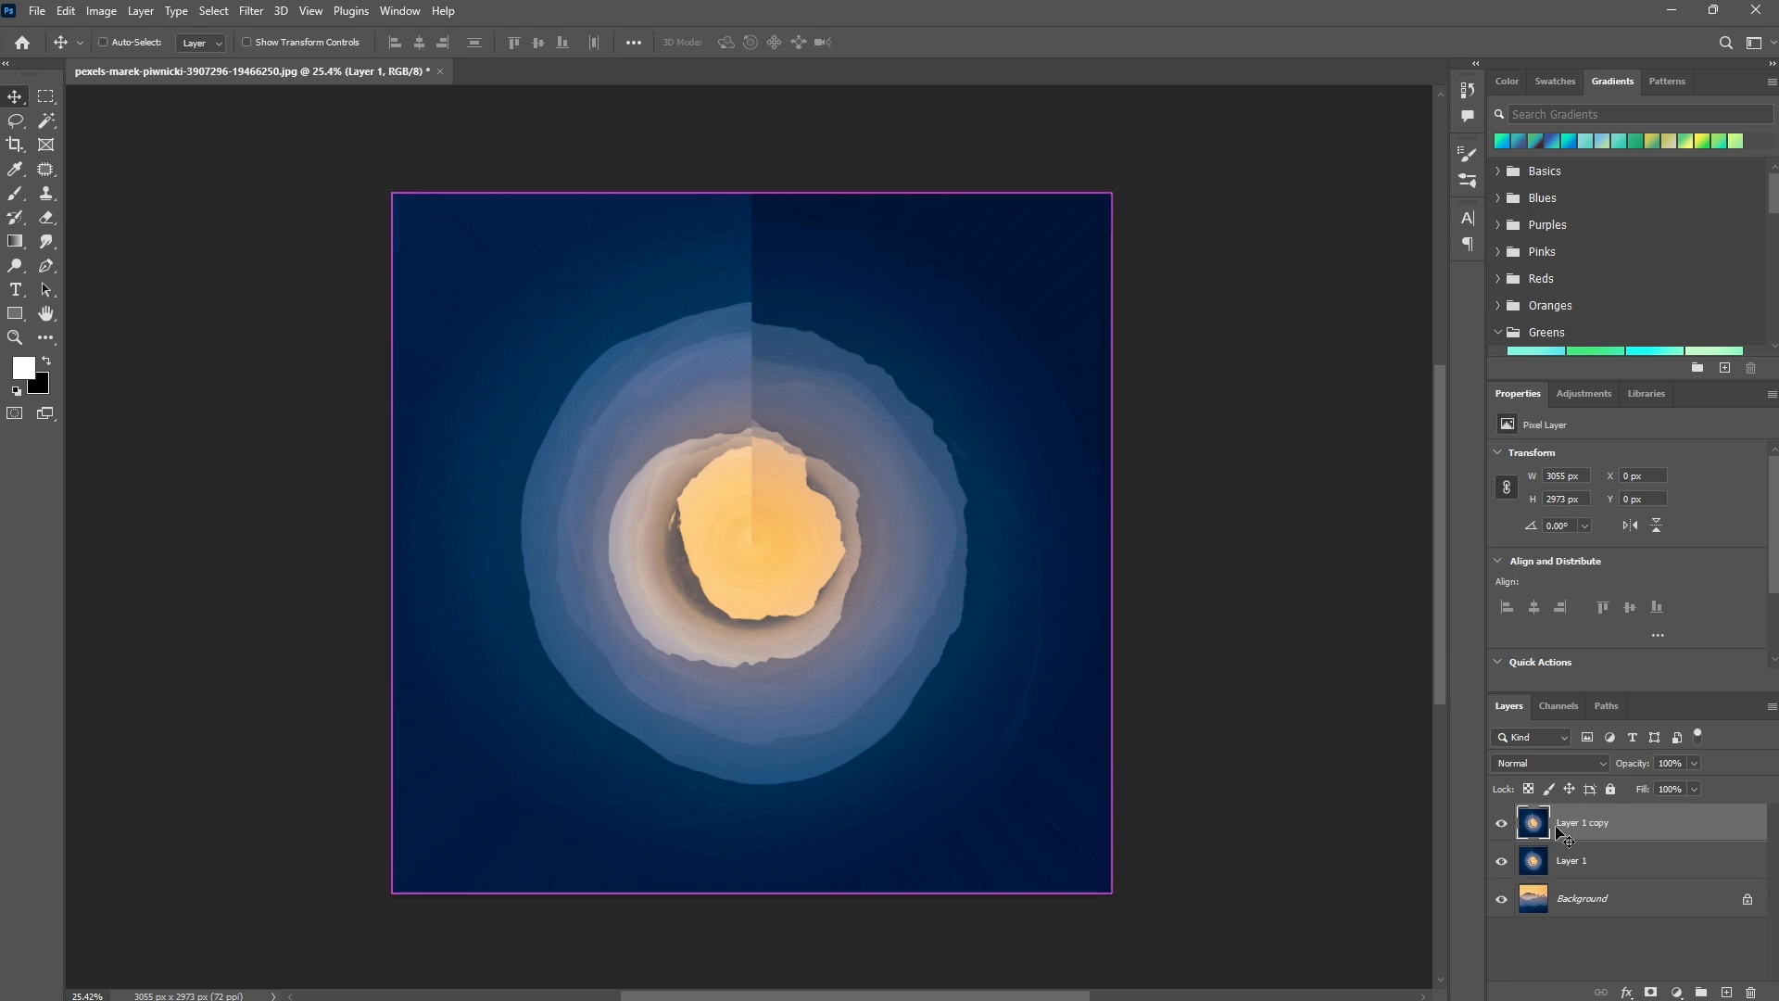
key("ctrl+t")
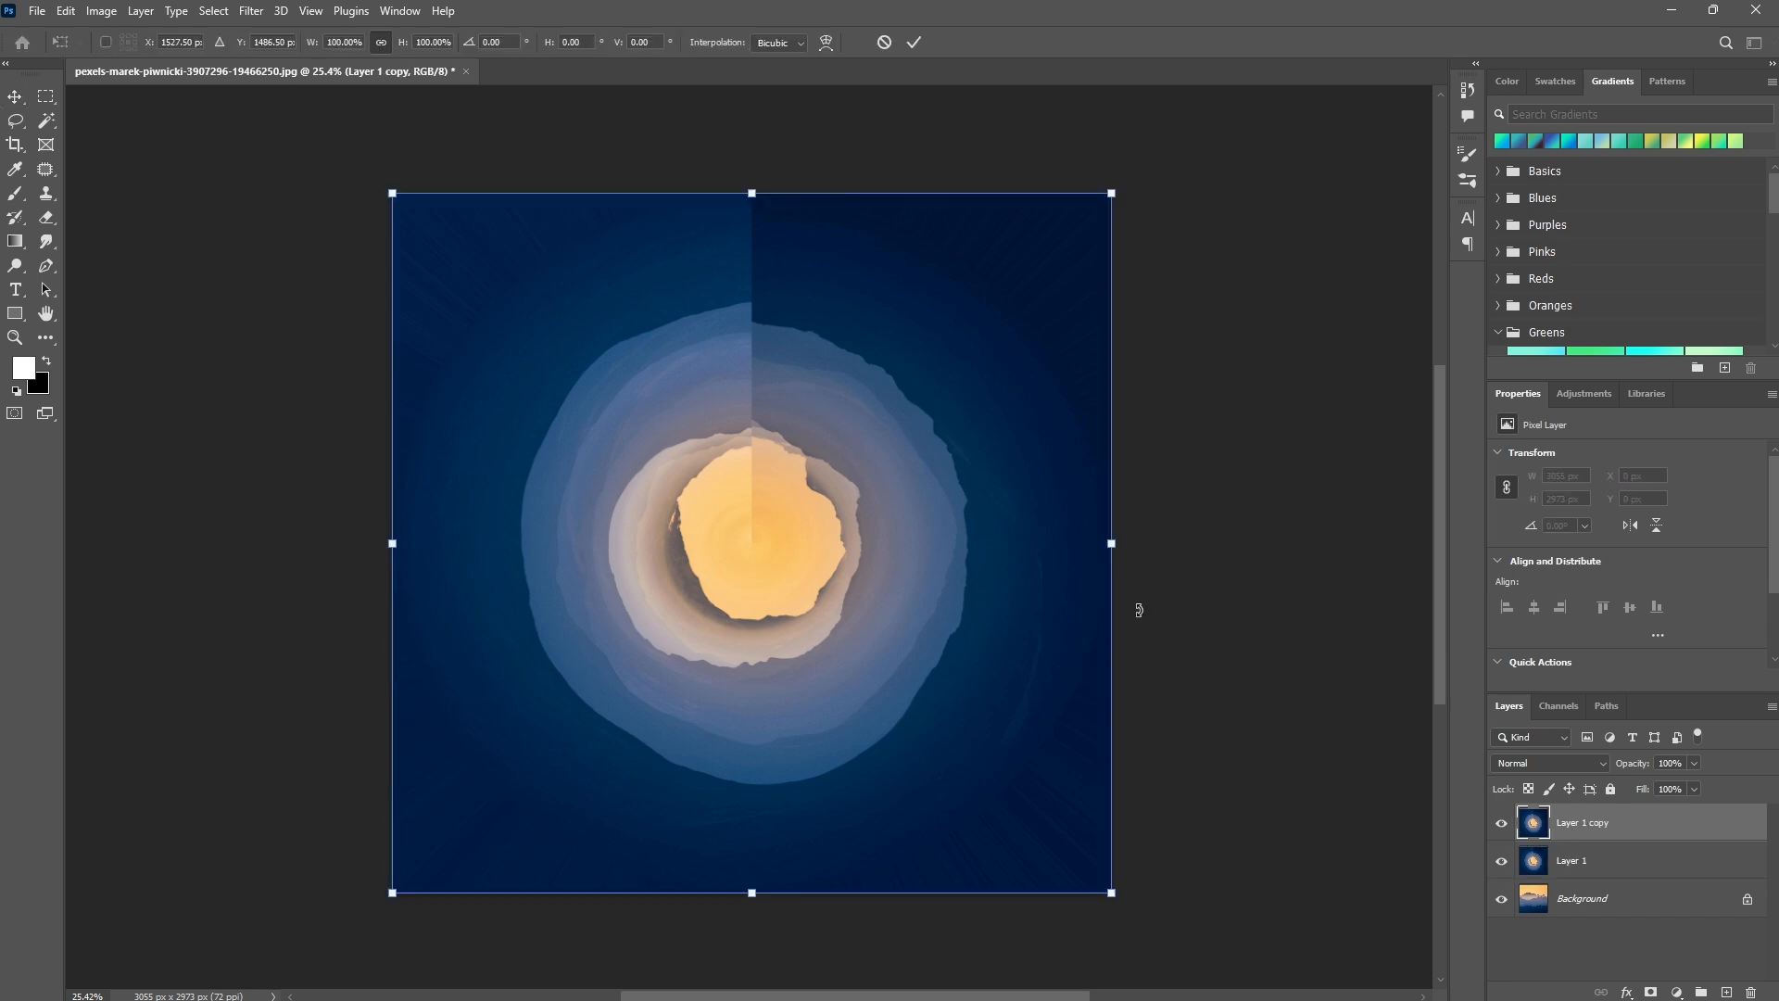
right_click(863, 587)
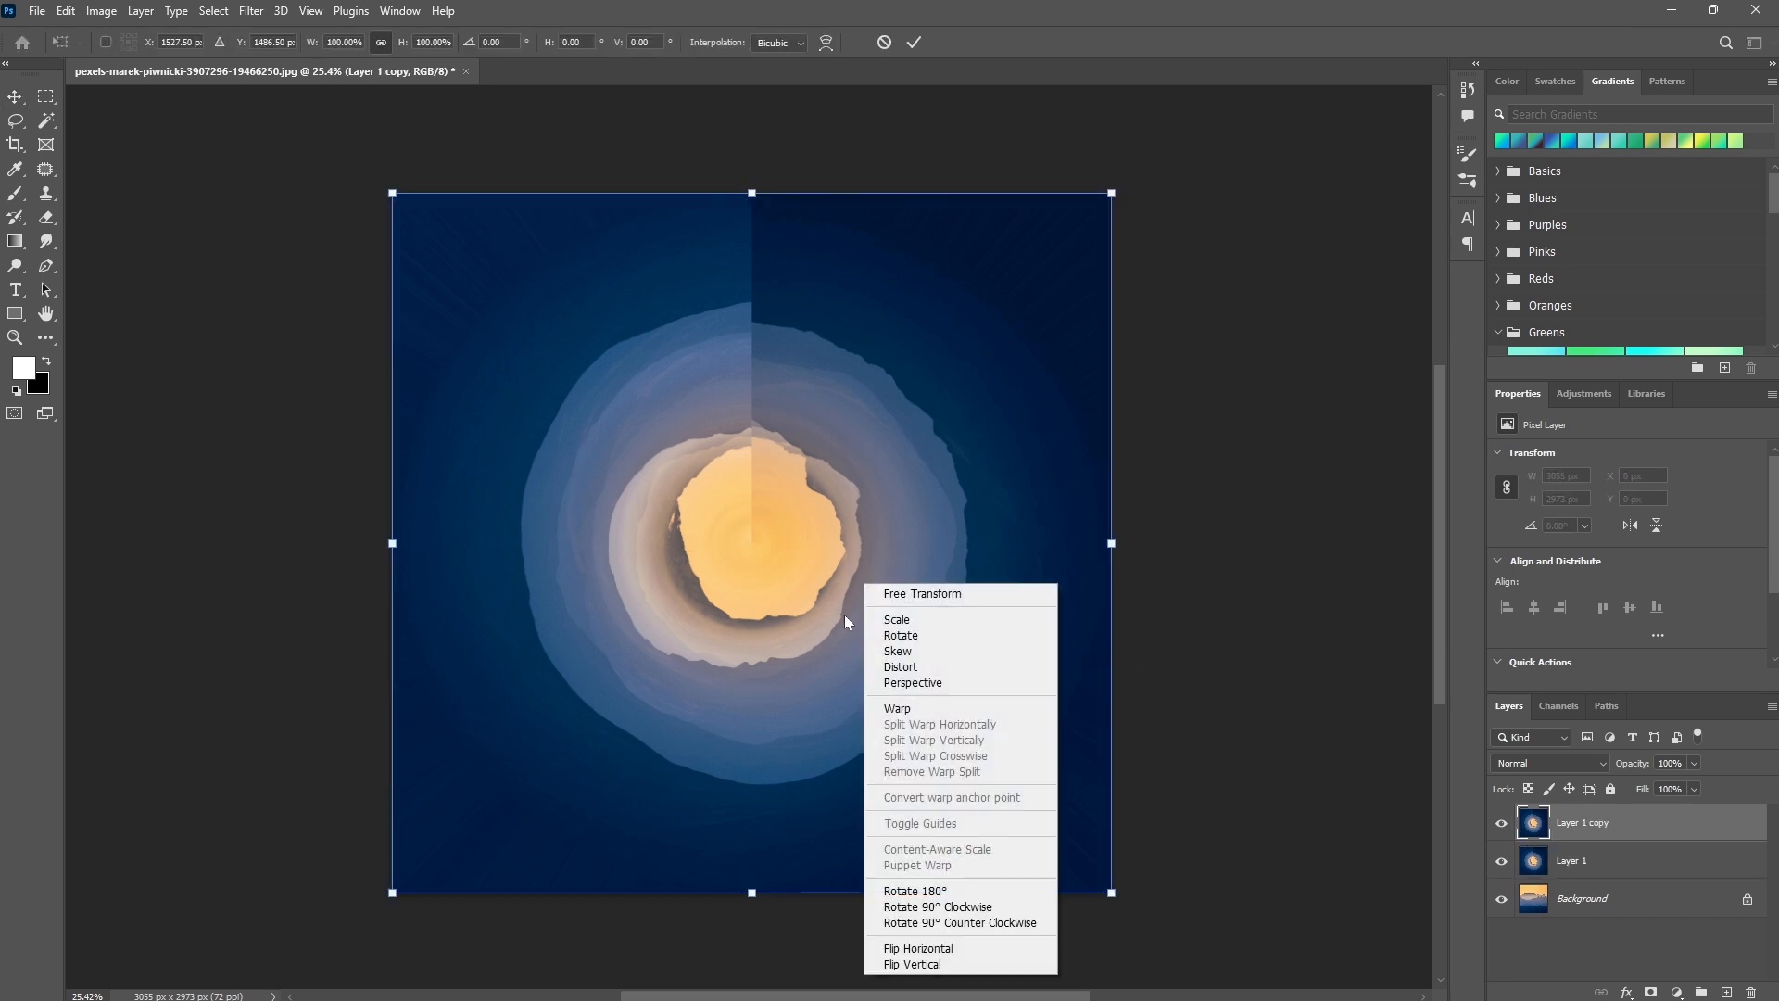
left_click(912, 965)
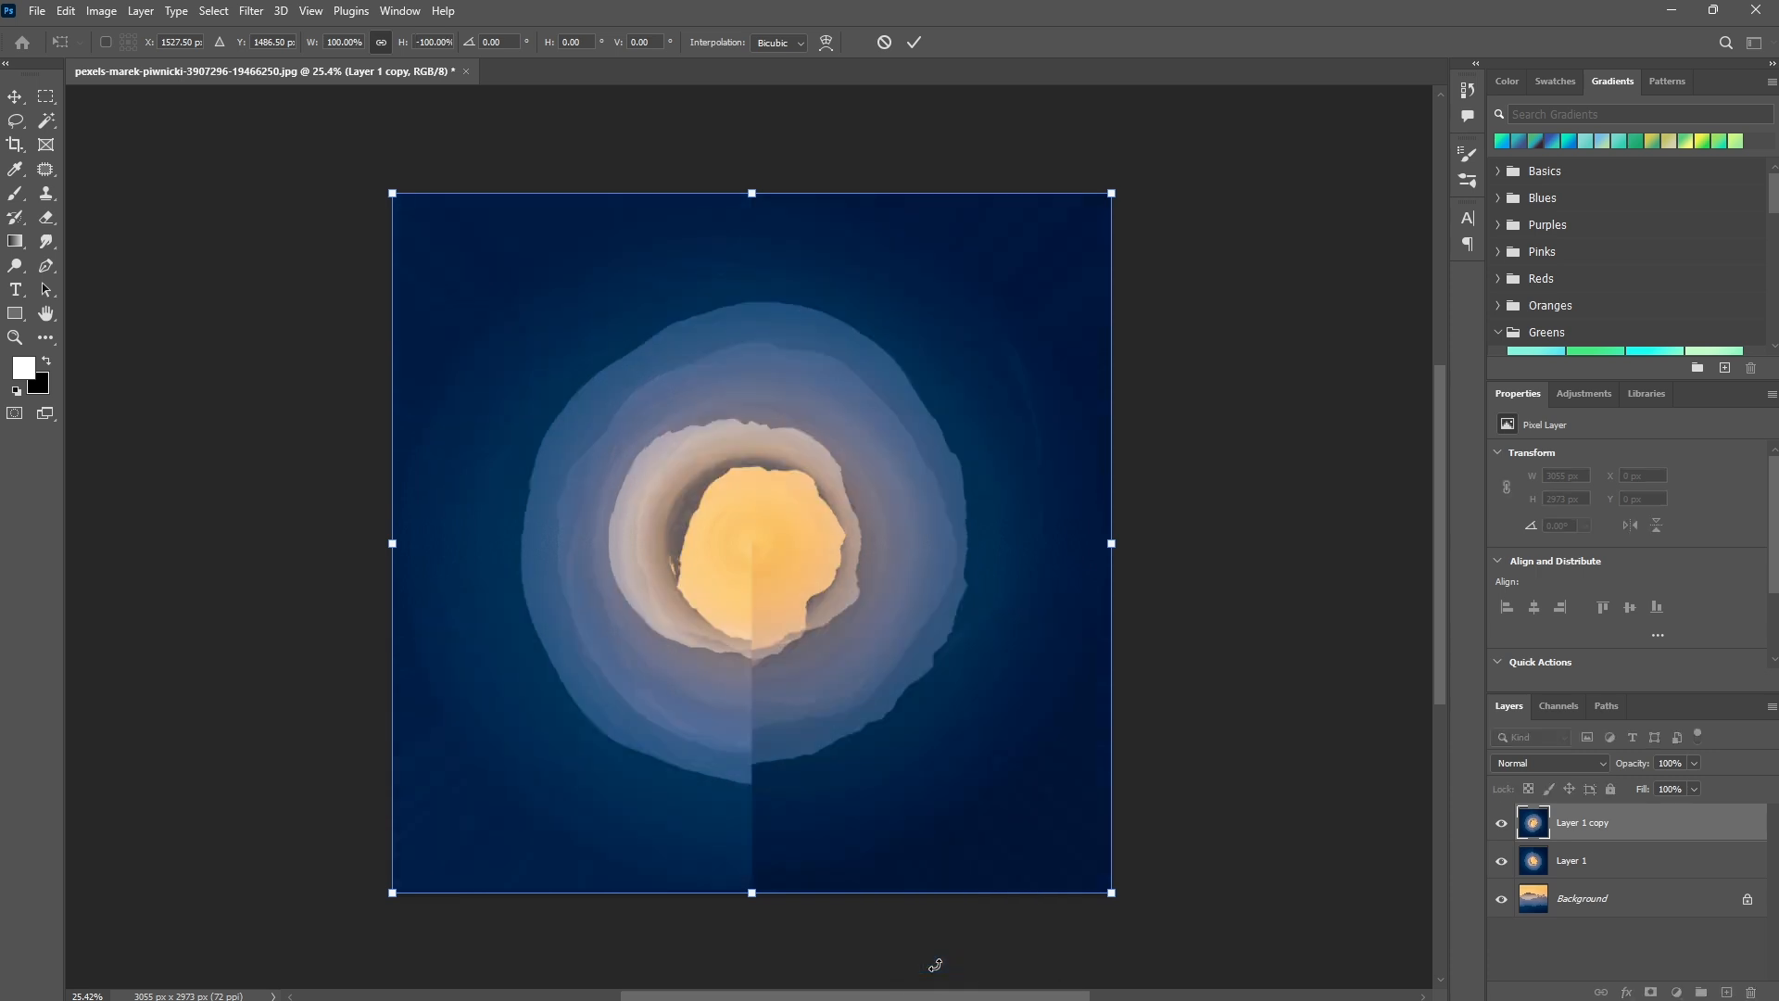
left_click(915, 43)
Add a layer mask to Layer 1 copy and choose the Soft Round brush with black as foreground.
left_click(1650, 993)
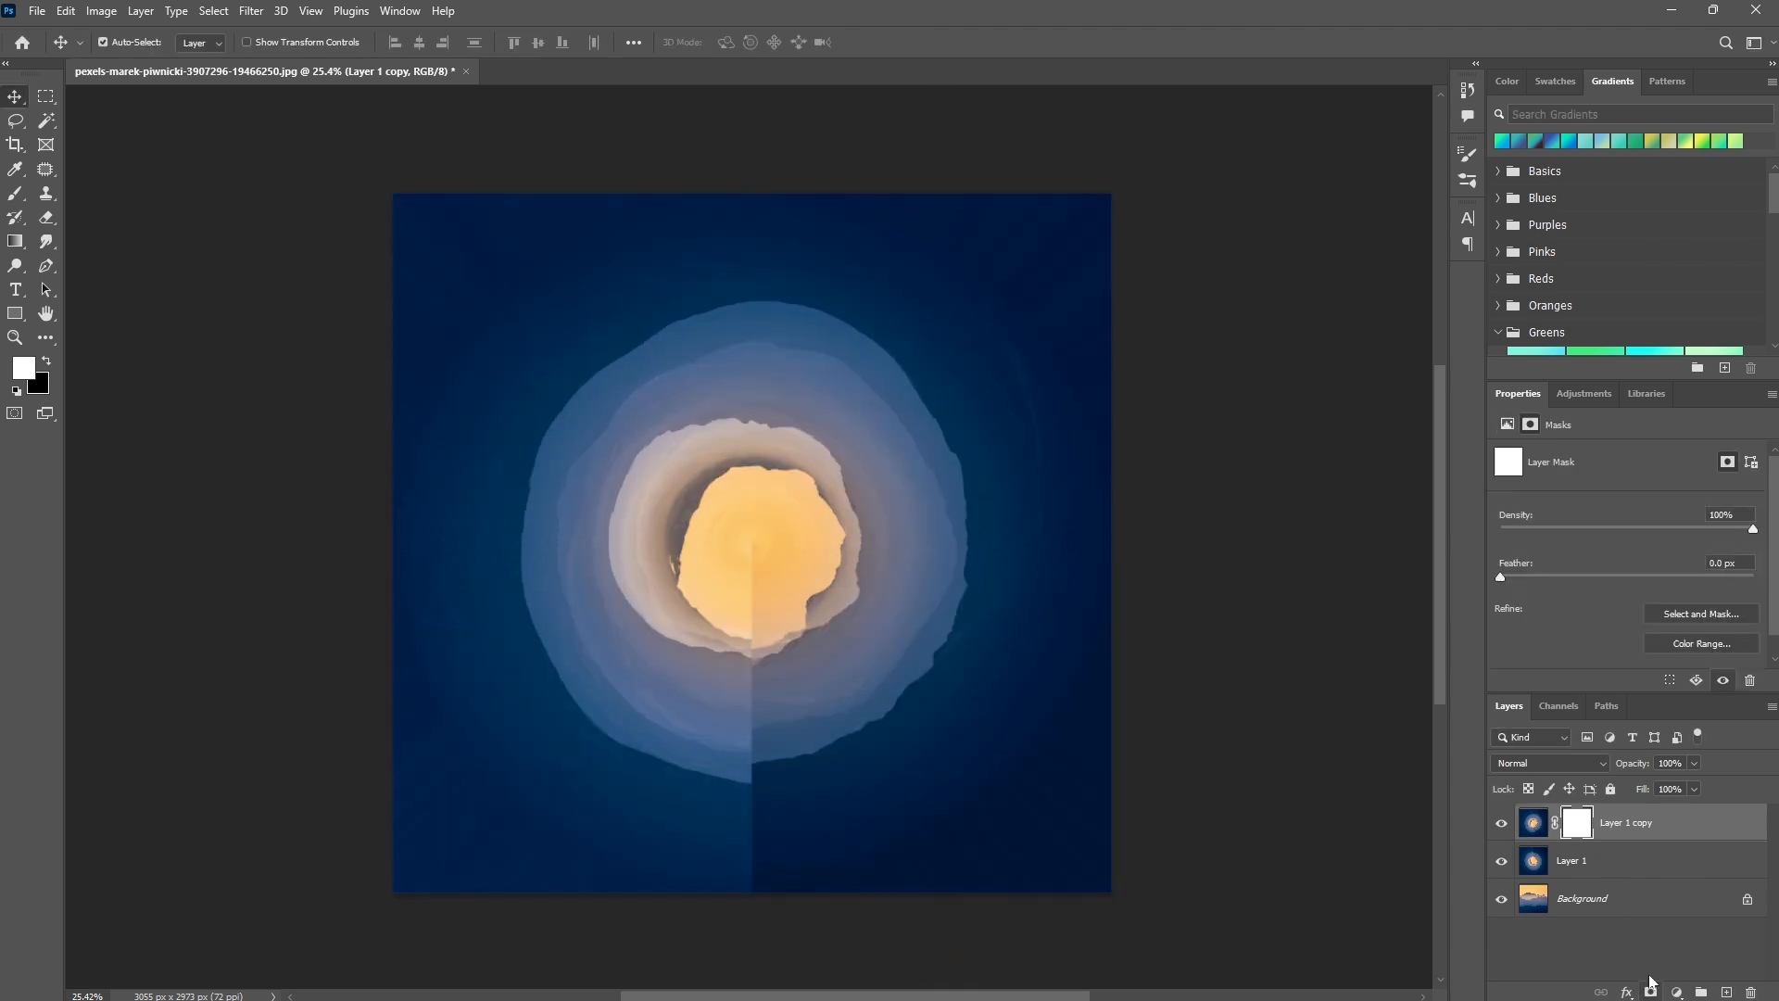
left_click(12, 201)
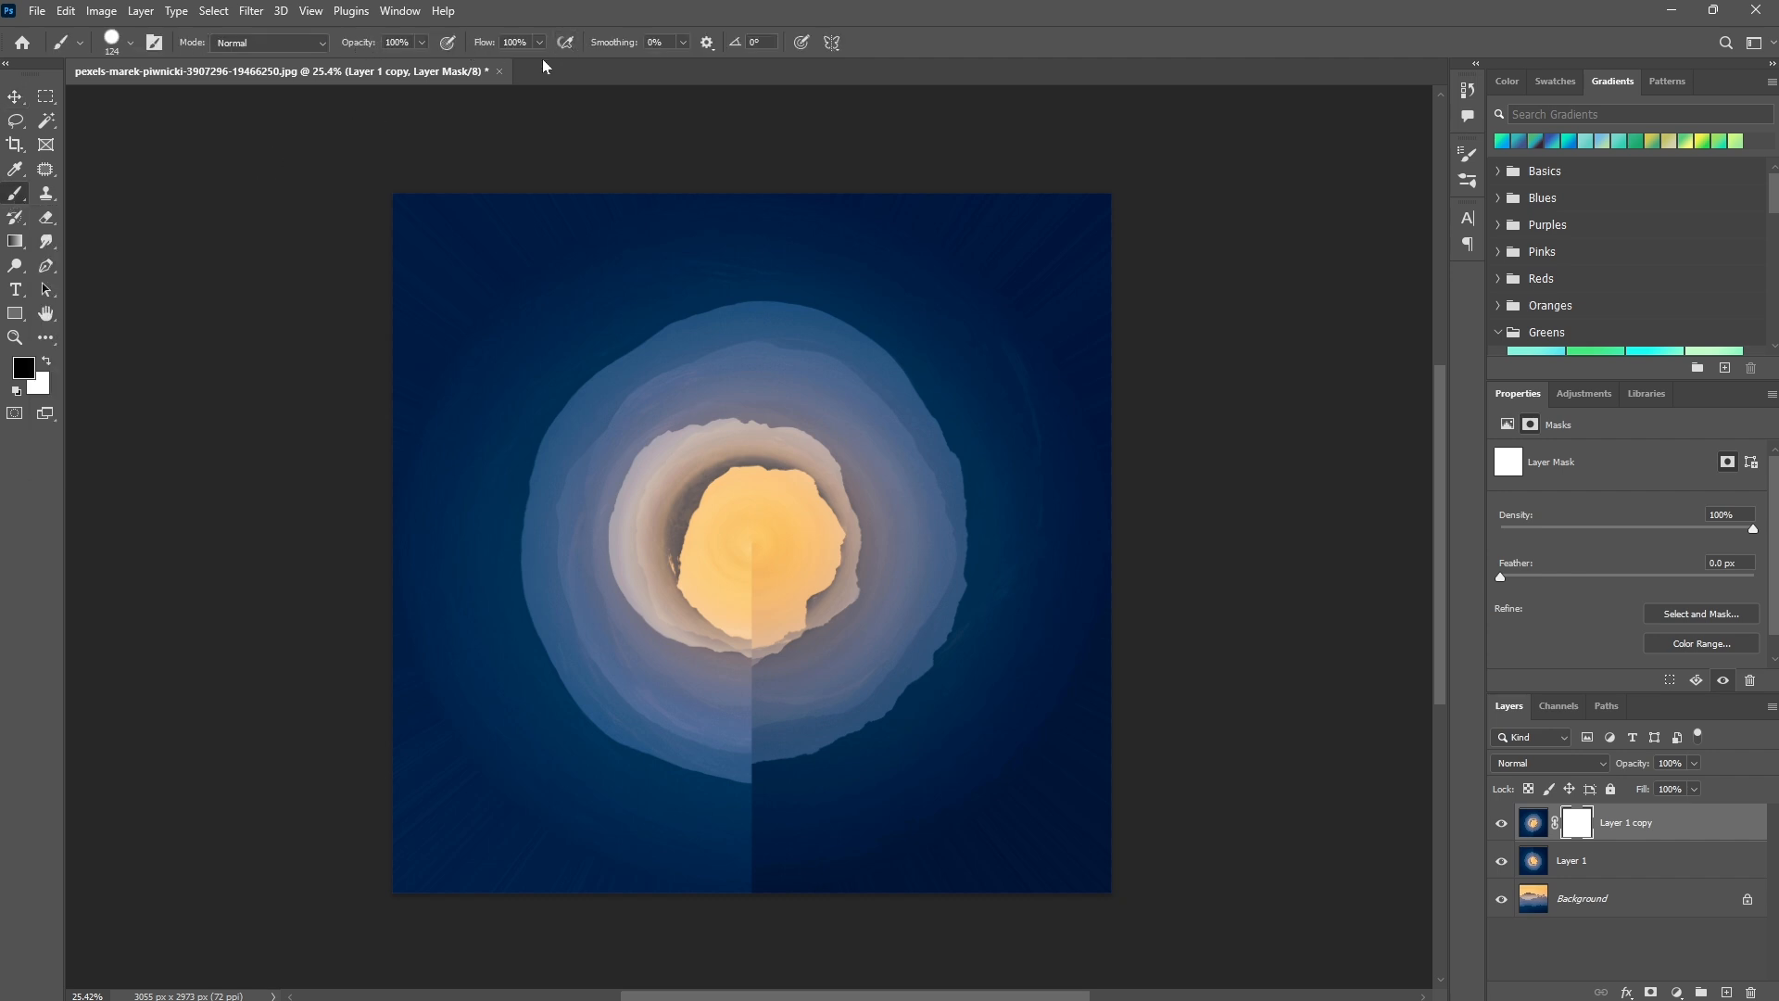
right_click(612, 375)
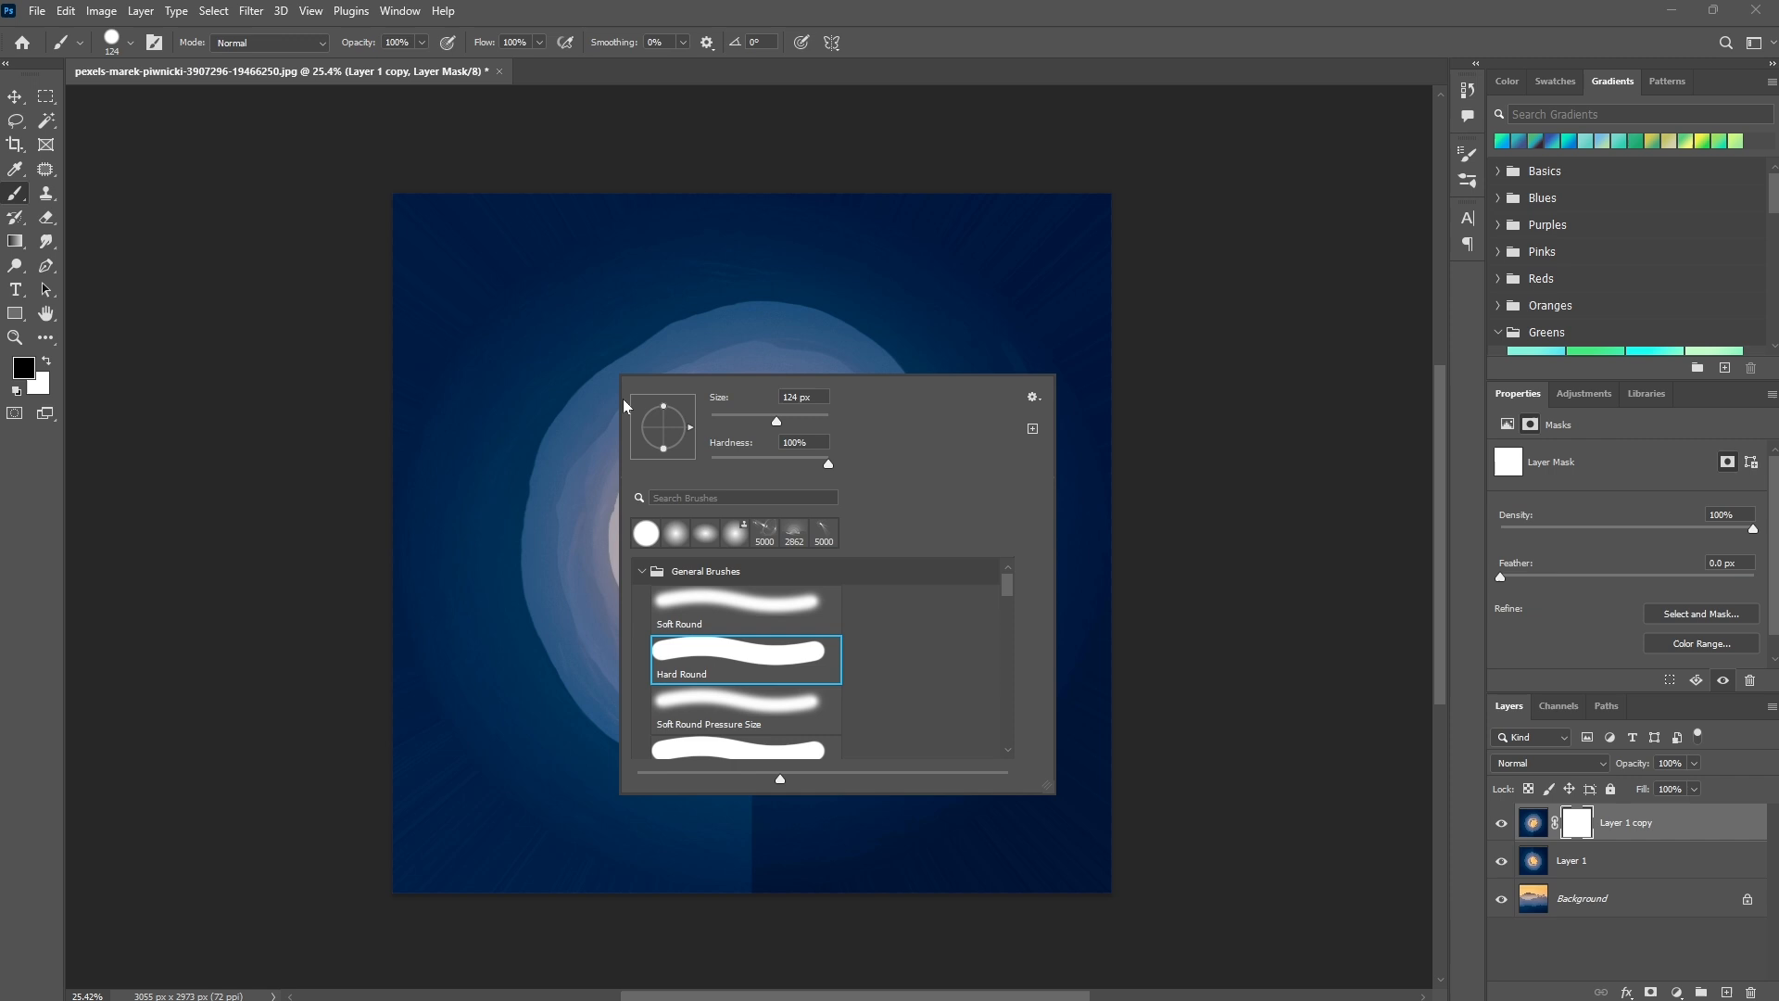
left_click(725, 603)
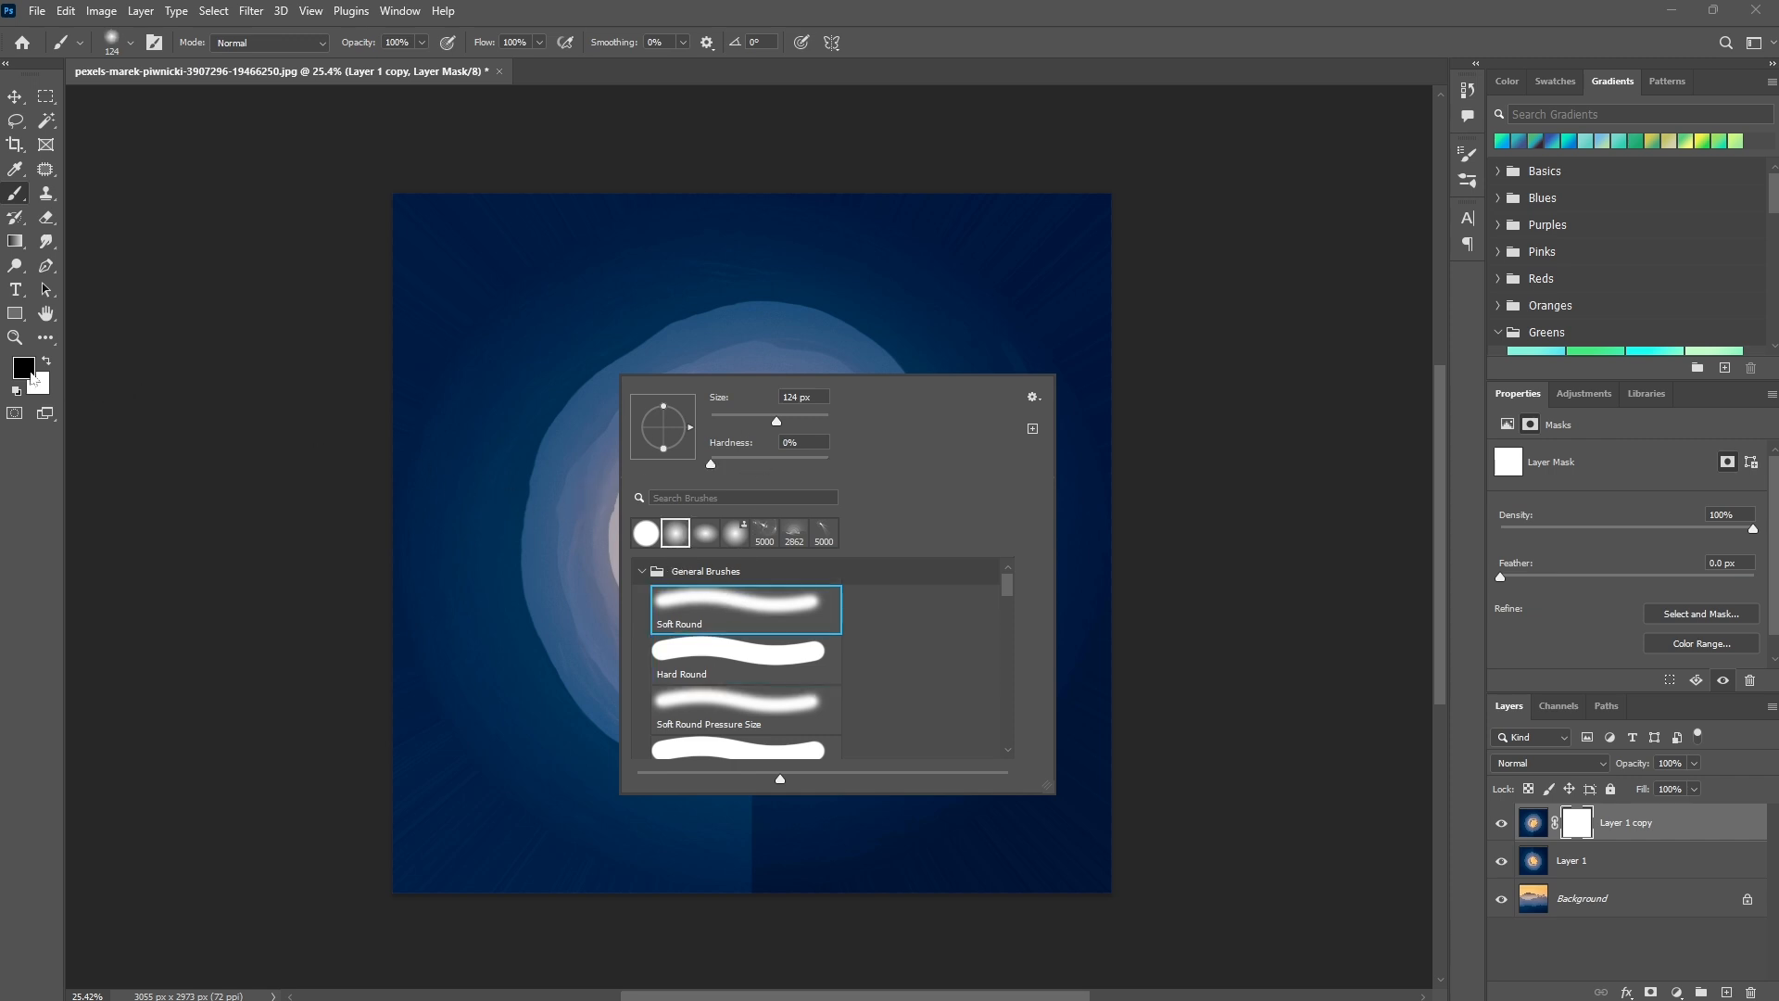
Enlarge the soft brush and paint black on the mask to hide the vertical seam below the circle's center.
right_click(744, 582)
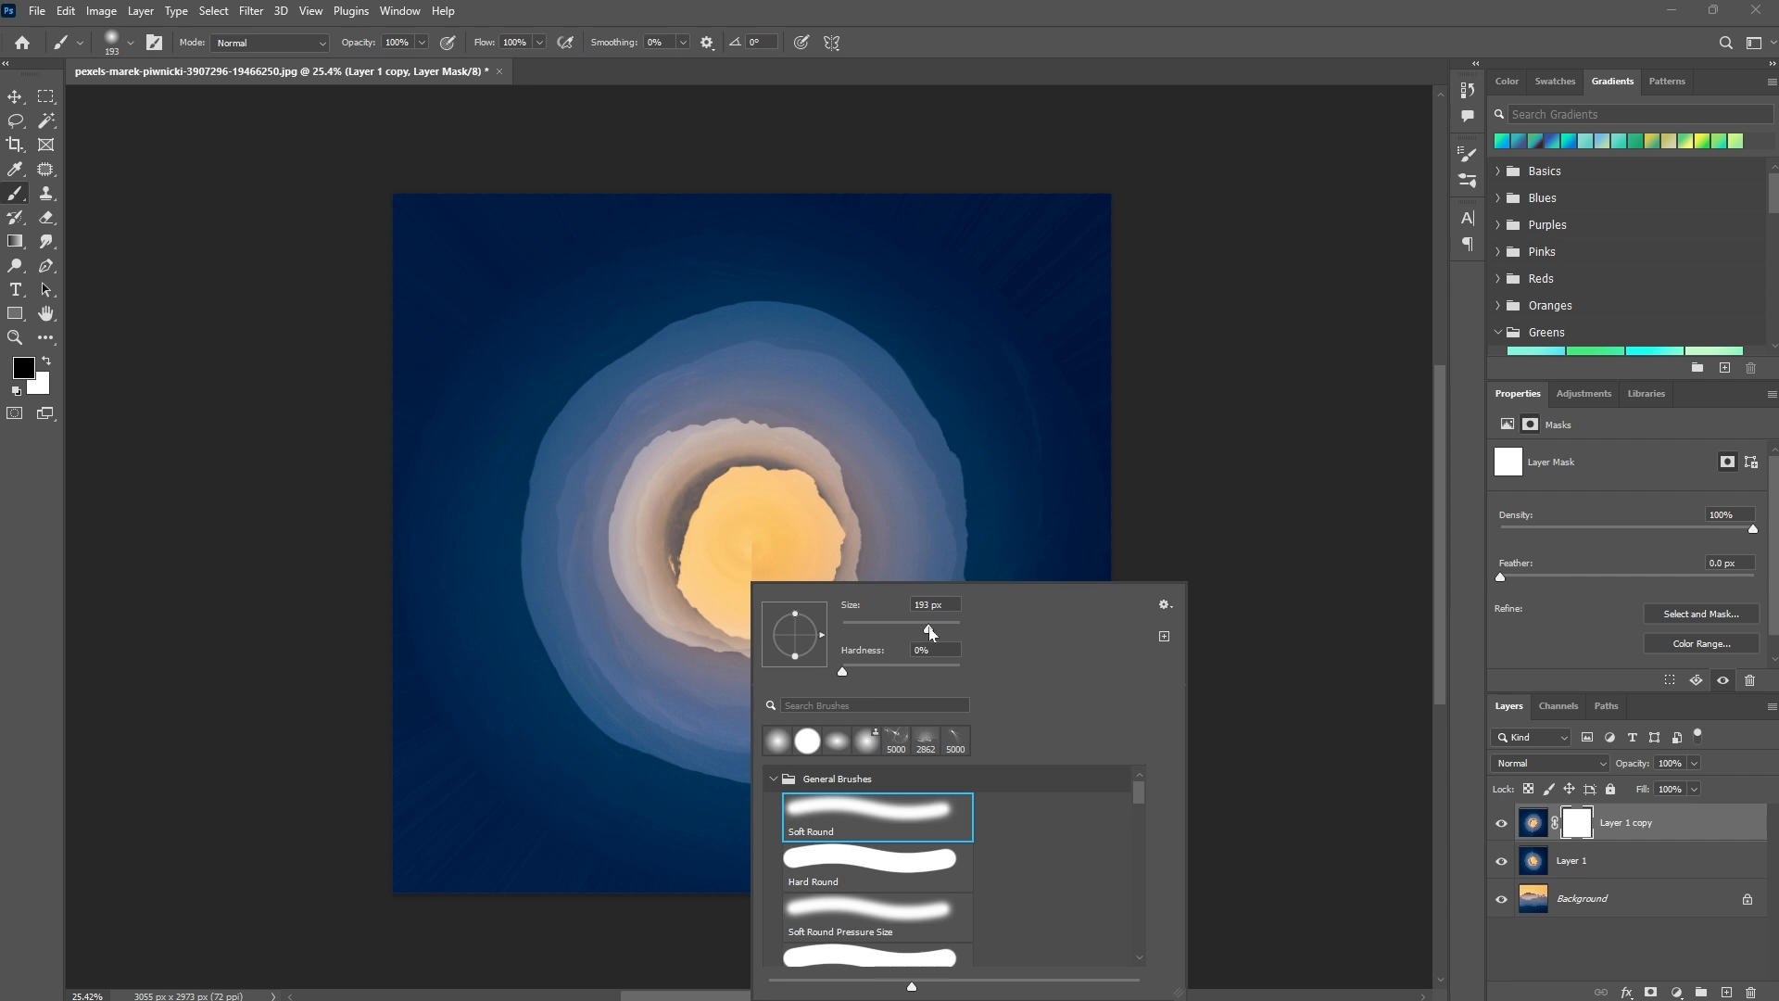
left_click(726, 585)
mouse_move(727, 589)
left_mouse_down()
mouse_move(776, 616)
mouse_move(754, 574)
left_mouse_up()
right_click(797, 582)
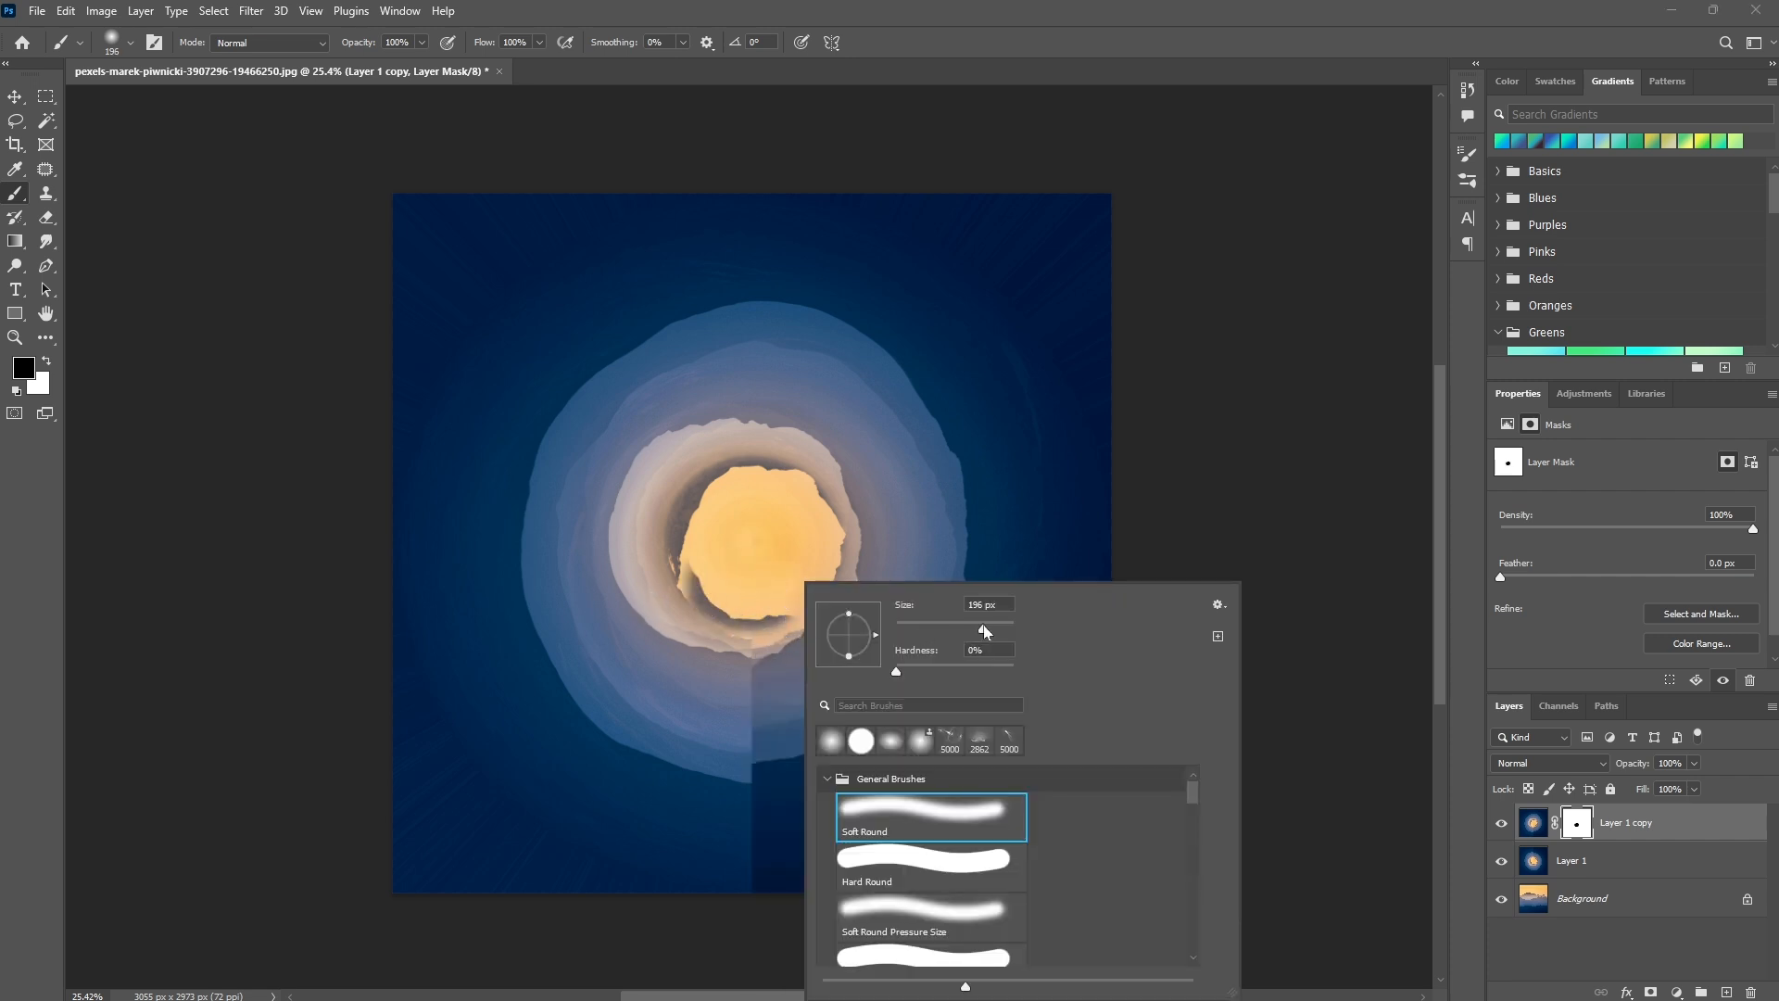
mouse_move(765, 639)
left_mouse_down()
mouse_move(752, 826)
mouse_move(1103, 859)
mouse_move(404, 833)
mouse_move(525, 687)
mouse_move(614, 717)
mouse_move(586, 676)
left_mouse_up()
scroll(586, 676, "up", 6)
scroll(592, 669, "down", 6)
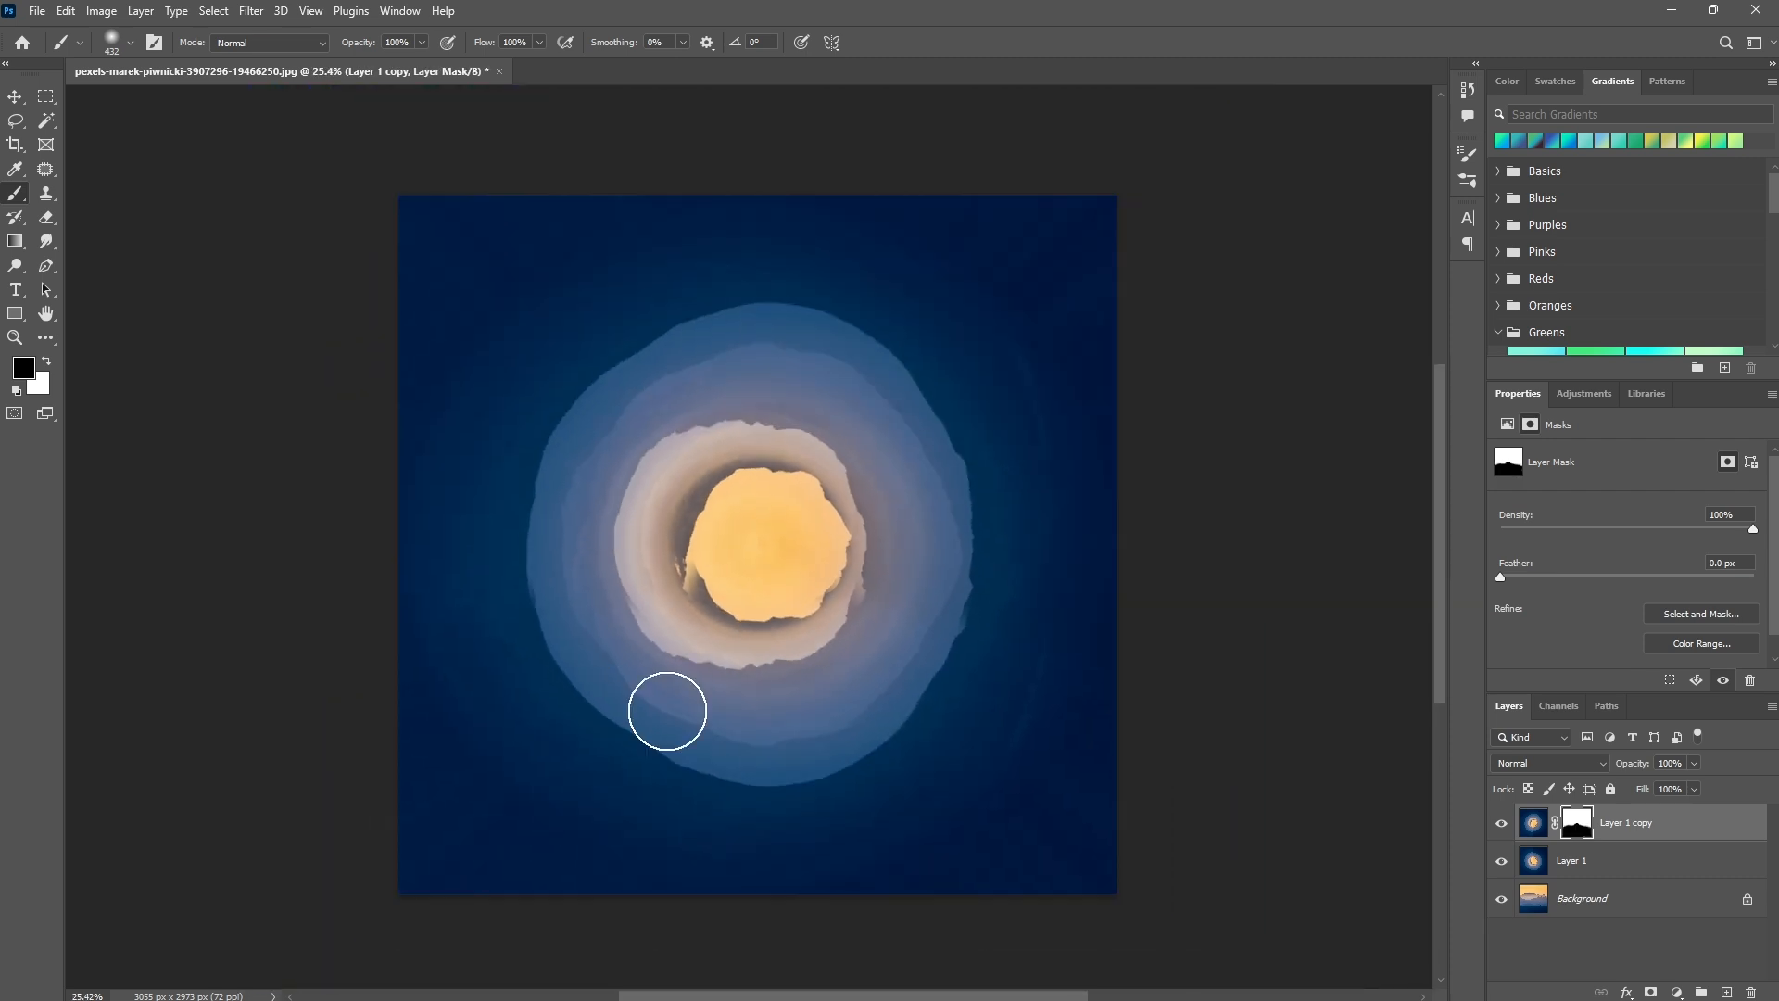
Mask the leftover artifacts around the lower edge of the yellow circle and stamp all visible layers into a new layer.
mouse_move(648, 579)
left_mouse_down()
mouse_move(776, 754)
mouse_move(801, 669)
mouse_move(857, 653)
mouse_move(781, 798)
mouse_move(695, 735)
mouse_move(860, 610)
left_mouse_up()
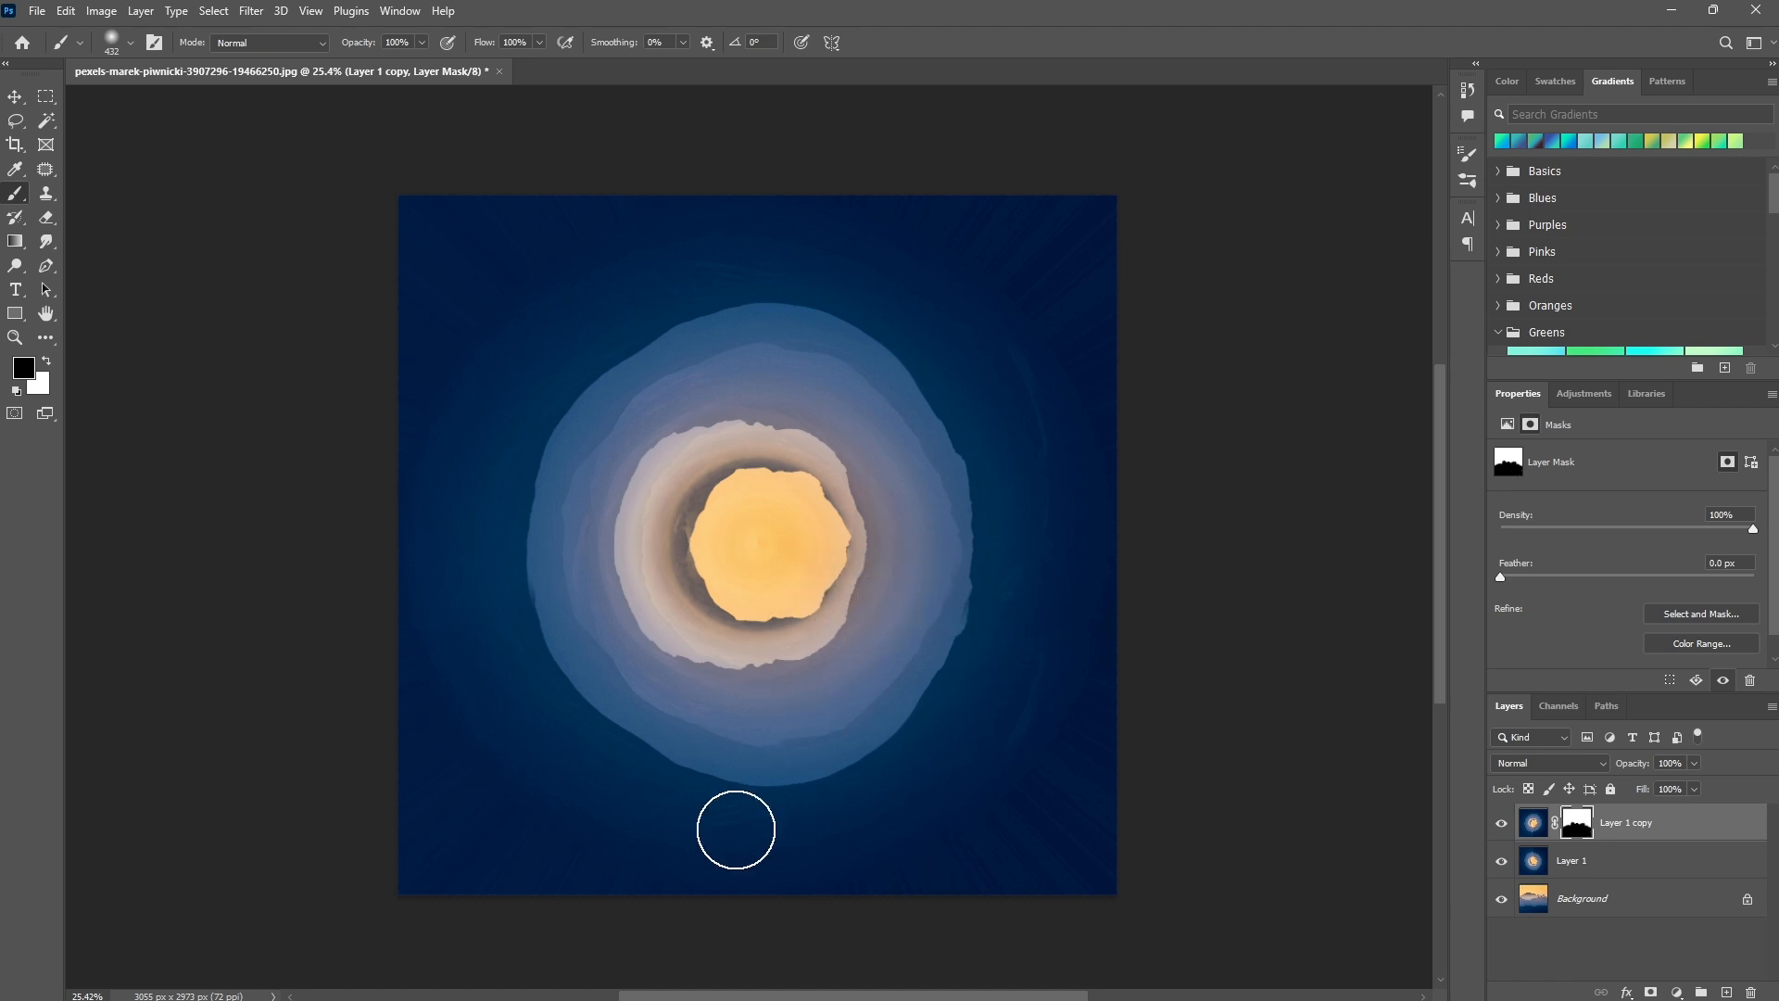
key("ctrl+shift+alt+e")
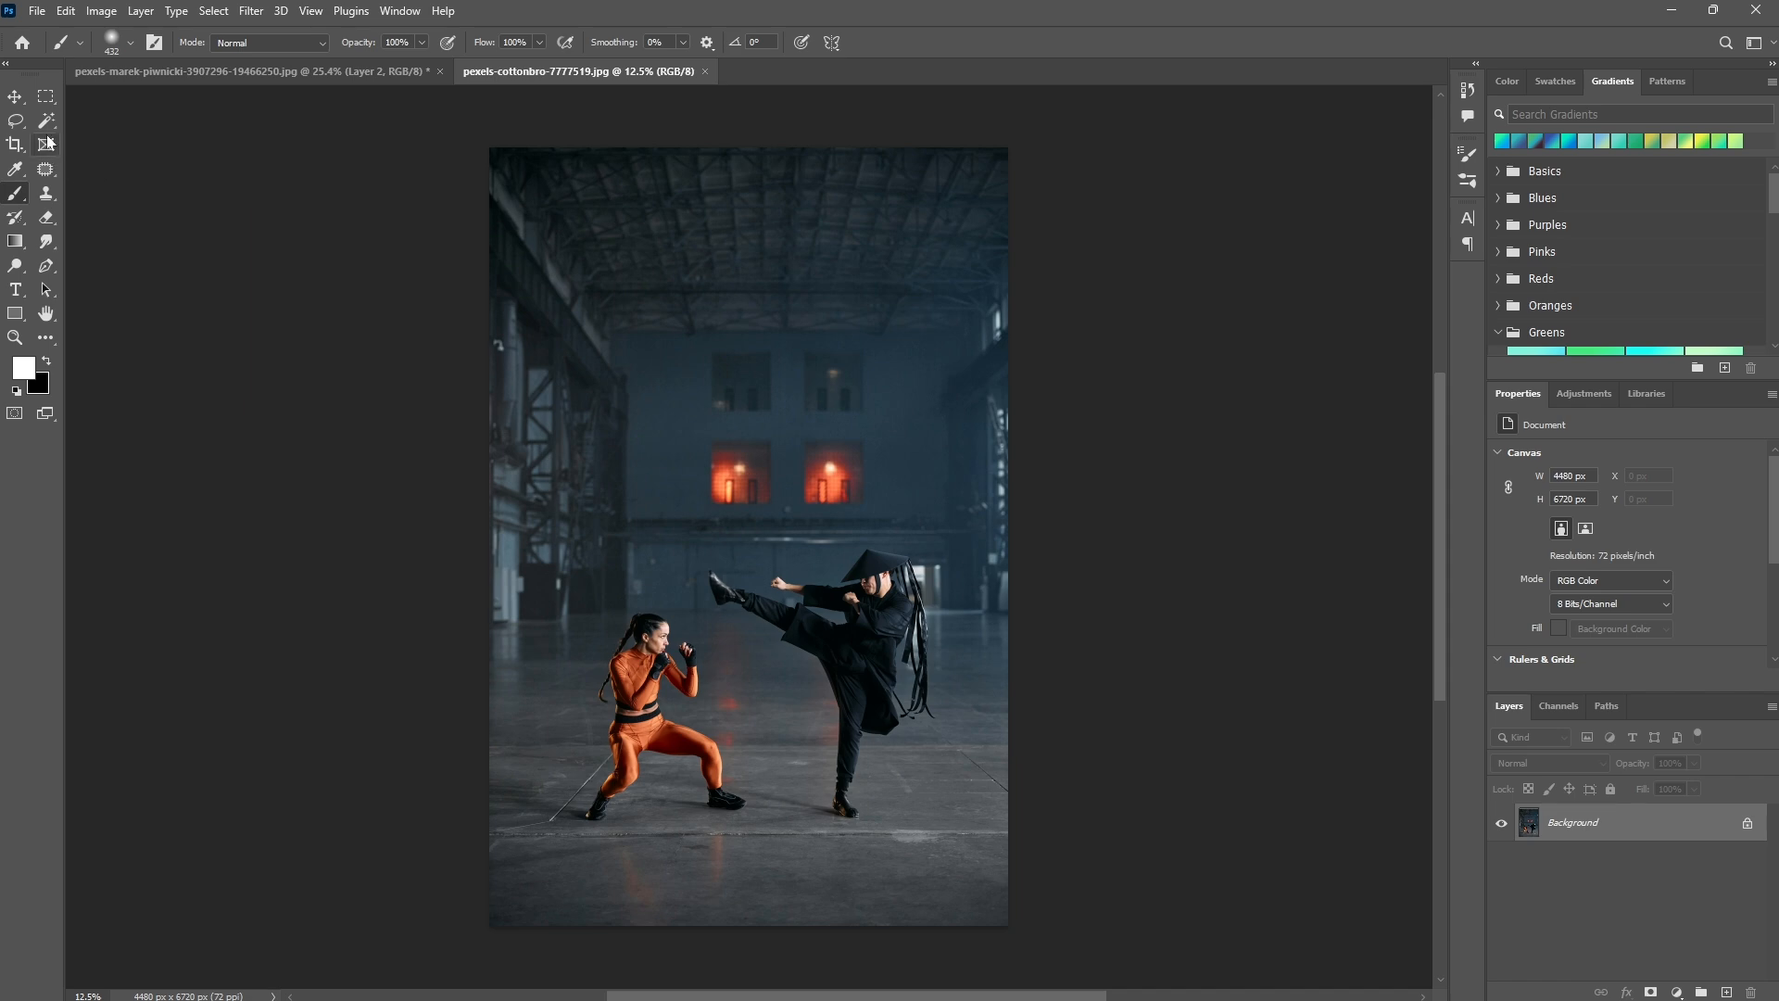
Select both fighters in the warehouse photo with Select Subject.
left_click_drag(45, 120, 112, 156)
left_click(772, 43)
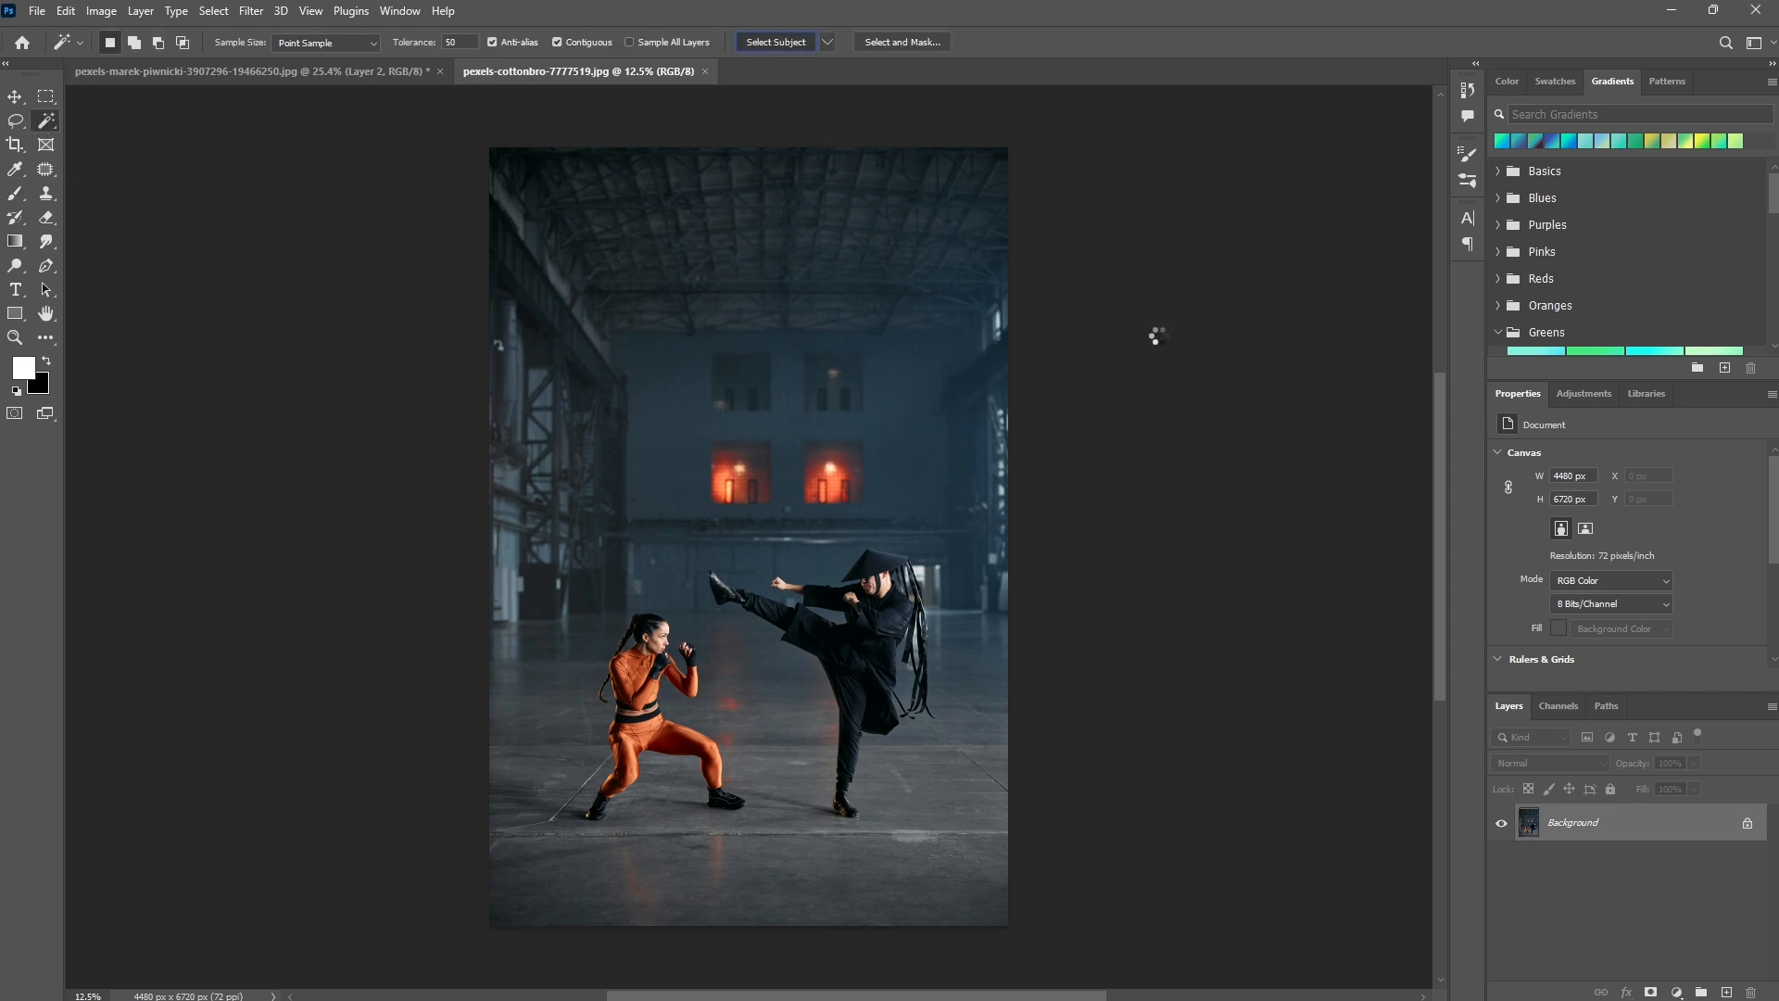
scroll(898, 598, "up", 3)
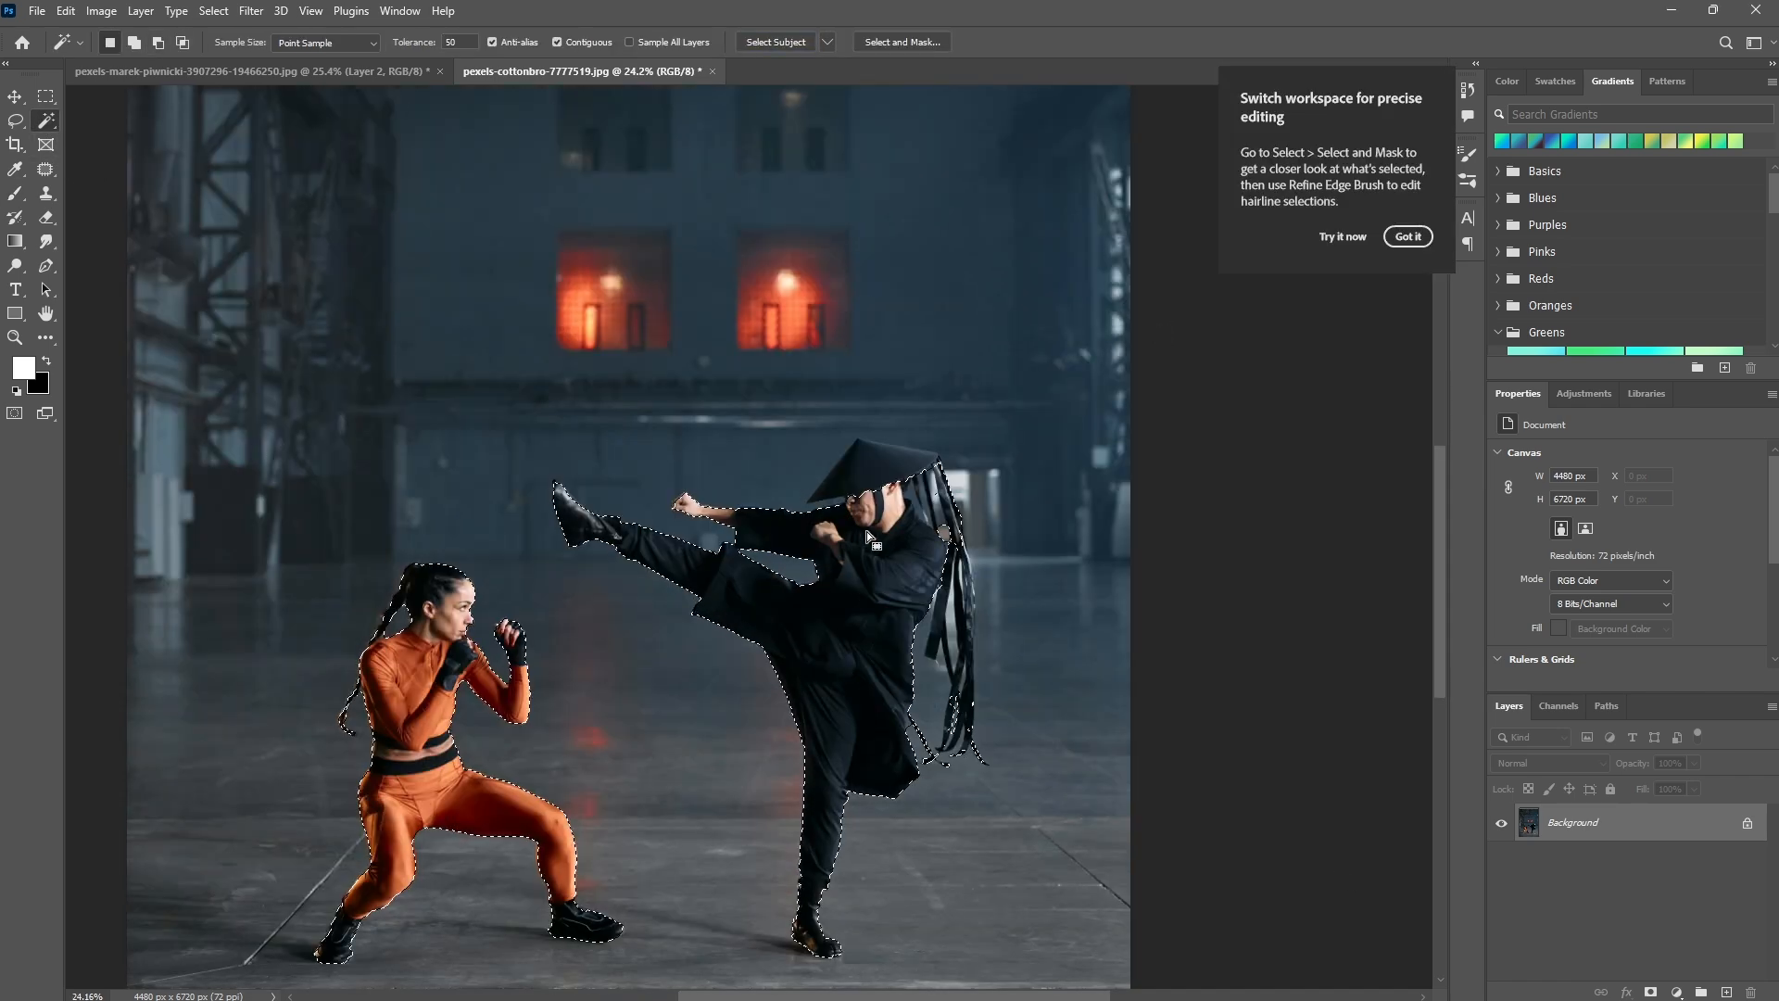
scroll(865, 531, "up", 2)
Add the missing hat, fist and ribbon areas of the fighter in black to the selection with the Quick Selection tool.
left_click_drag(865, 531, 827, 442)
right_click(46, 120)
left_click(111, 138)
left_click_drag(810, 370, 854, 359)
scroll(603, 406, "up", 4)
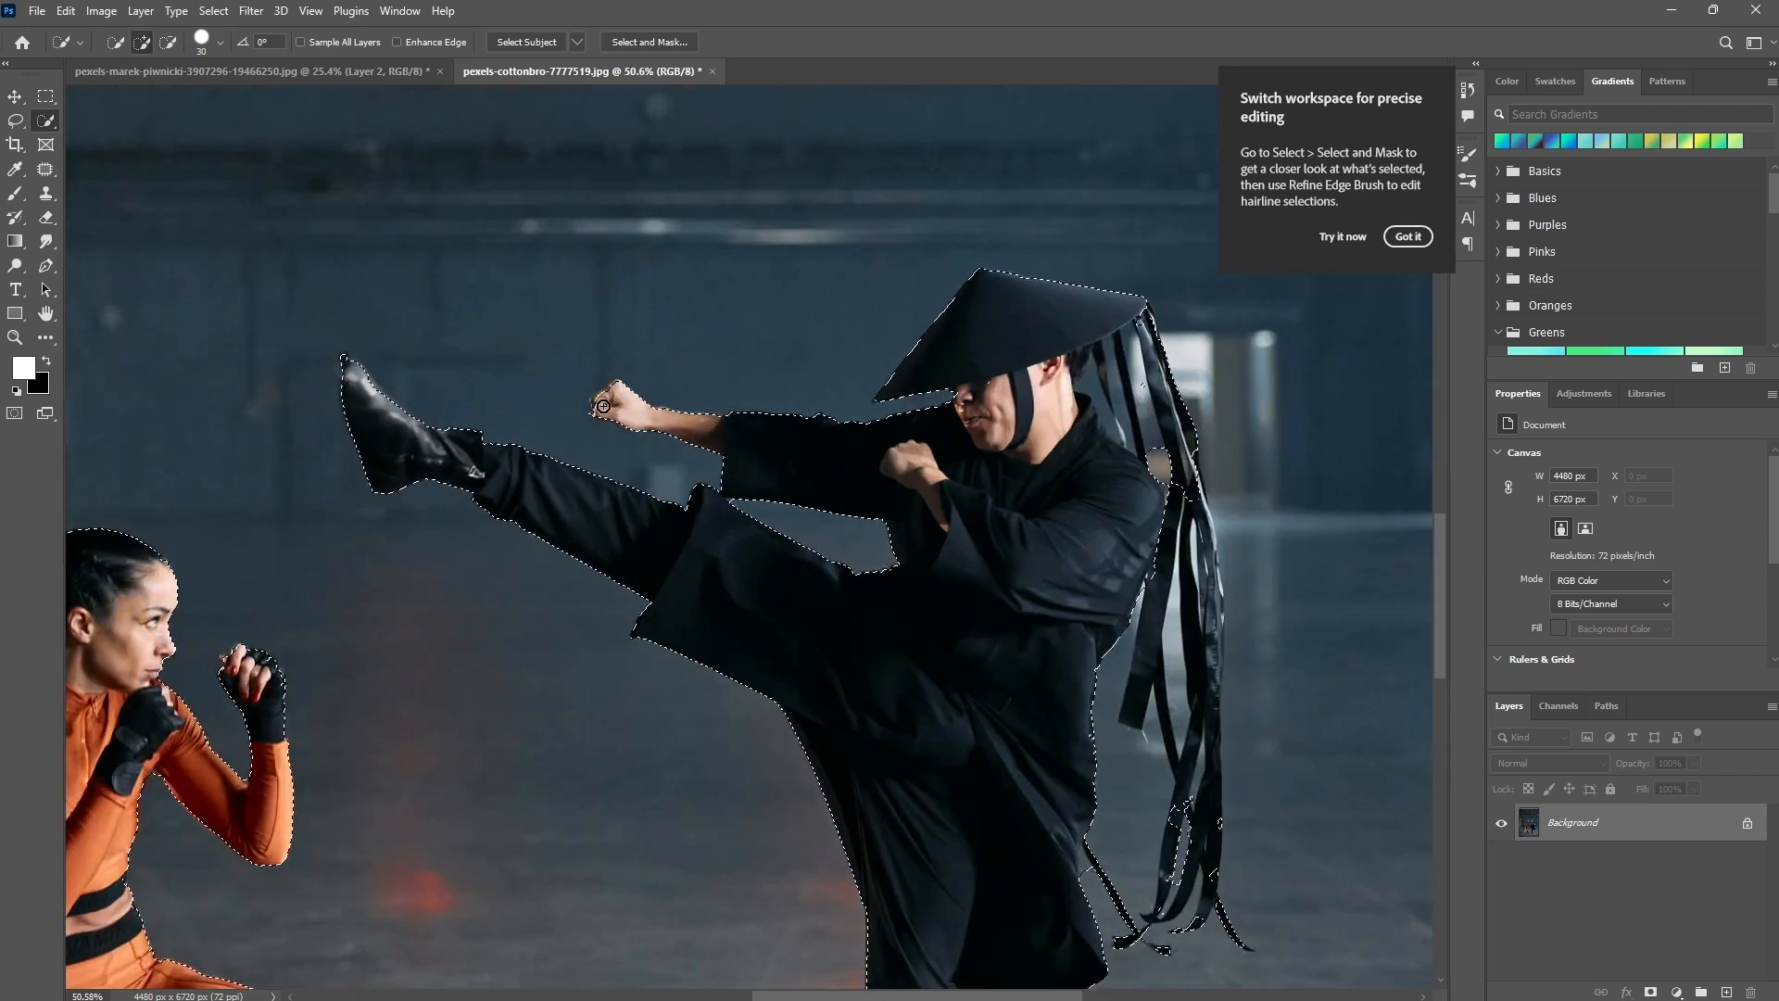
scroll(603, 406, "down", 2)
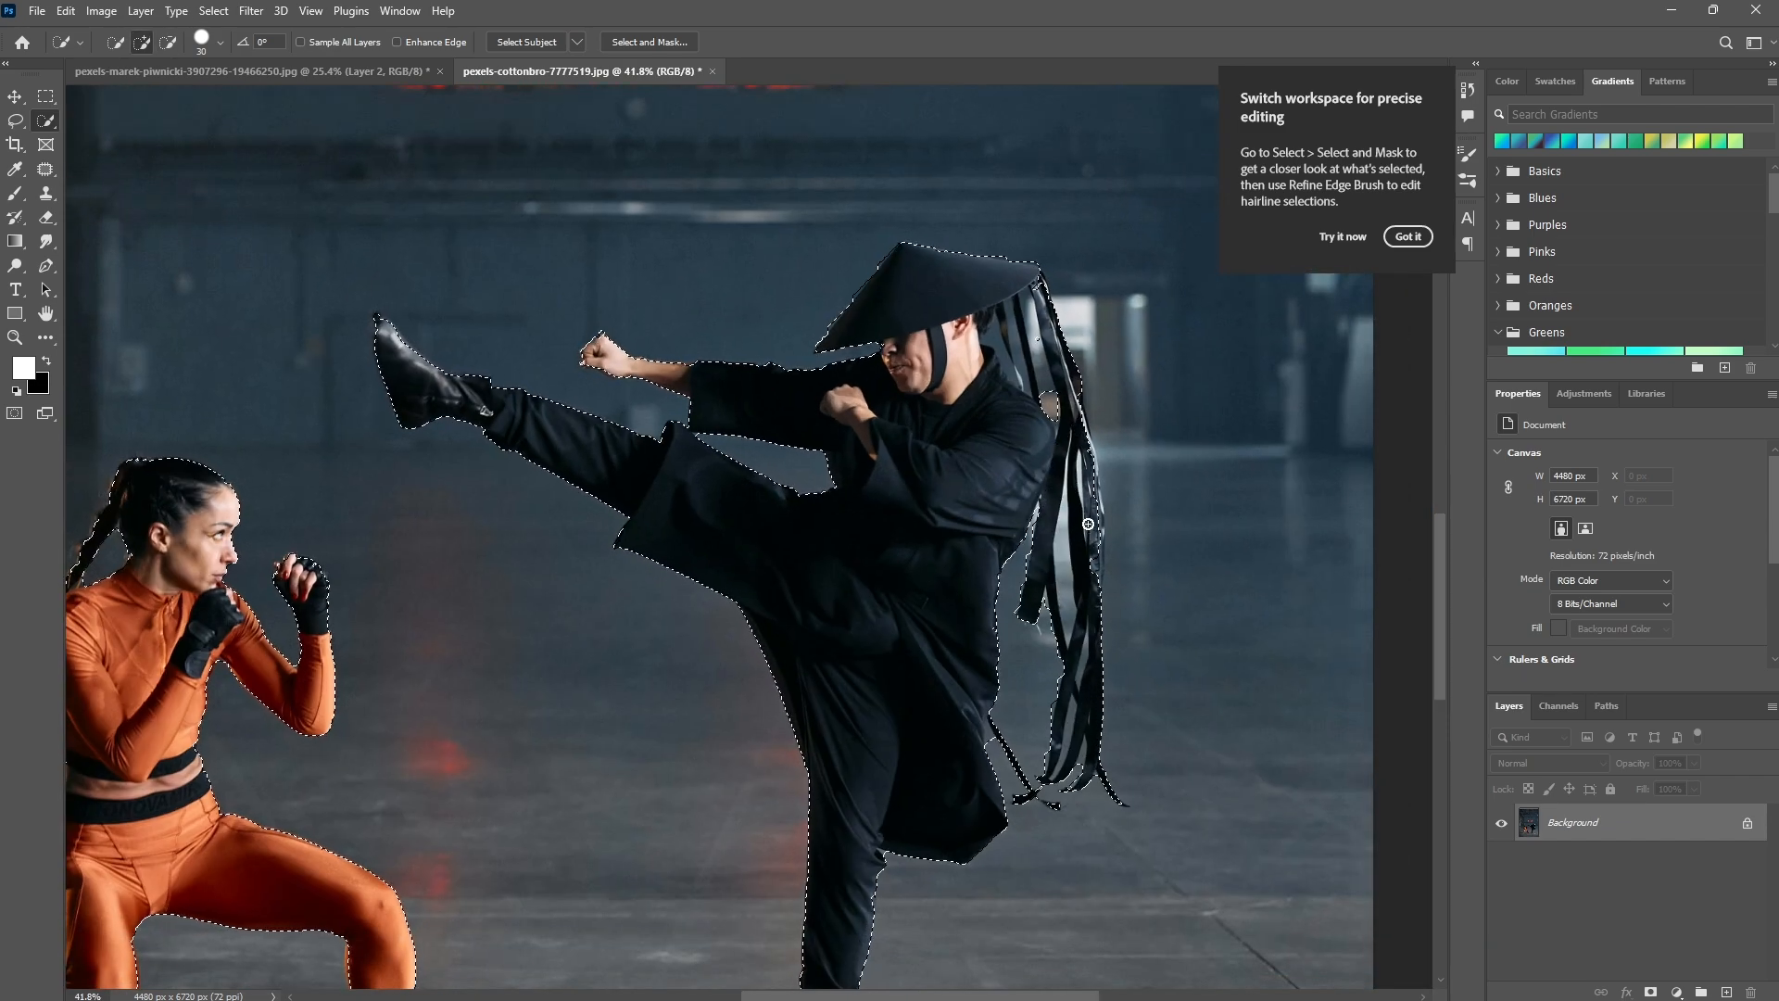
left_click_drag(1088, 523, 1070, 371)
mouse_move(651, 486)
left_mouse_down()
mouse_move(866, 318)
mouse_move(737, 371)
left_mouse_up()
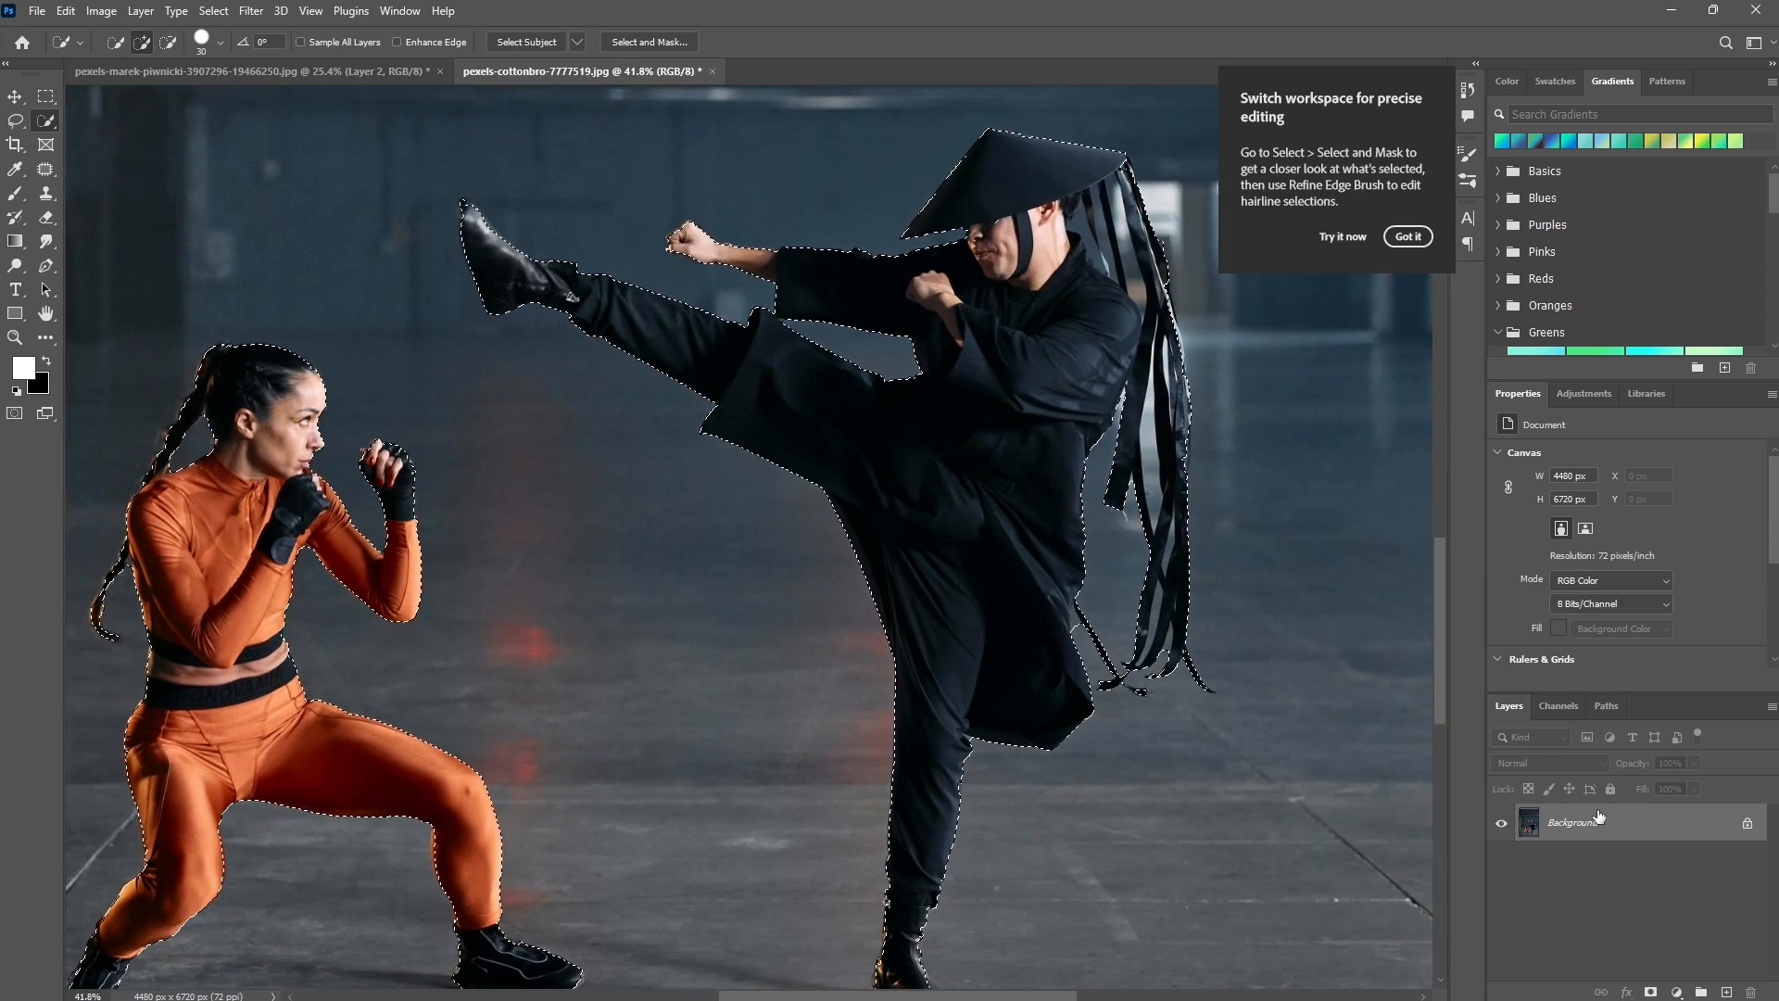
Mask the photo with the fighters selection and ready the Hard Round brush with black on the mask.
left_click(1650, 992)
scroll(1140, 575, "up", 7)
left_click_drag(1140, 575, 716, 565)
left_click(15, 194)
right_click(767, 358)
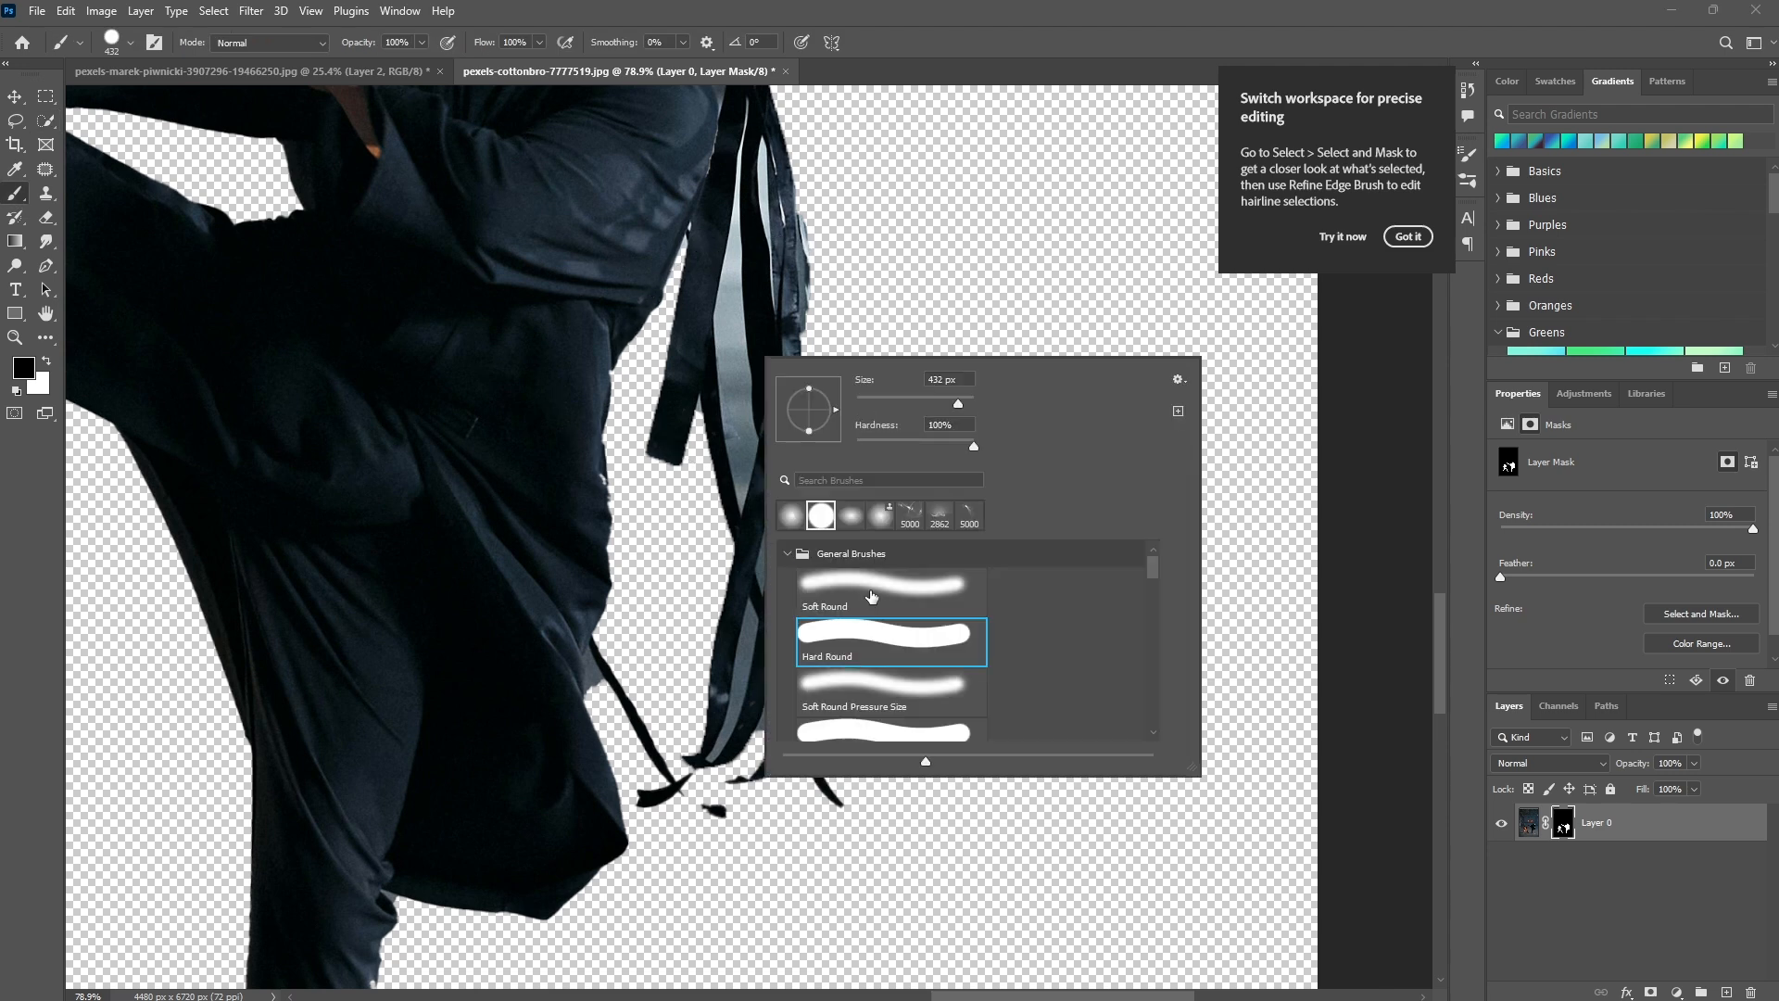
Paint black on the mask with a 15 px hard brush to remove the background between the hanging ribbons.
left_click_drag(713, 317, 719, 368)
scroll(721, 352, "up", 1)
mouse_move(738, 231)
left_mouse_down()
mouse_move(720, 363)
mouse_move(733, 519)
mouse_move(718, 426)
mouse_move(739, 571)
mouse_move(755, 526)
mouse_move(740, 410)
left_mouse_up()
left_click_drag(736, 293, 742, 532)
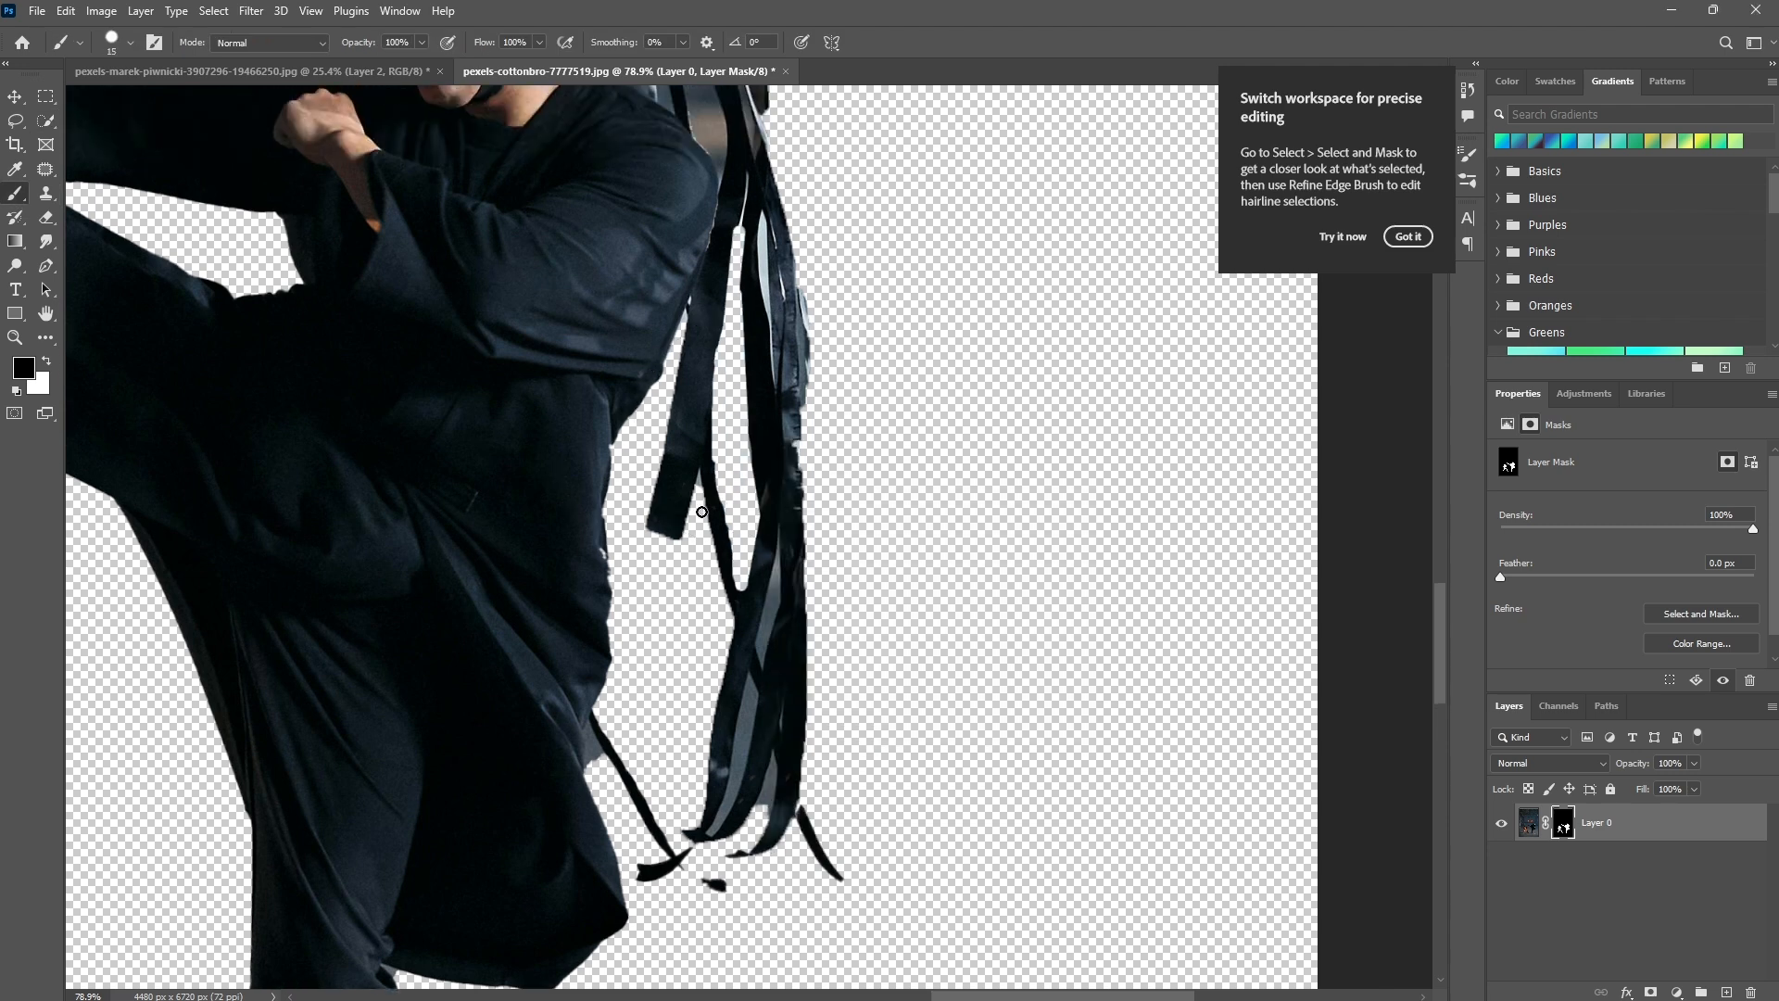
scroll(701, 512, "down", 1)
scroll(709, 740, "up", 8)
mouse_move(704, 779)
left_mouse_down()
mouse_move(724, 784)
mouse_move(745, 738)
mouse_move(636, 715)
left_mouse_up()
mouse_move(788, 793)
left_mouse_down()
mouse_move(864, 776)
mouse_move(729, 744)
left_mouse_up()
mouse_move(556, 783)
left_mouse_down()
mouse_move(485, 865)
mouse_move(348, 857)
left_mouse_up()
Reduce the brush size and trace the narrow background gap between the lower ribbons on the mask, undoing the stray dab.
left_click_drag(905, 552, 740, 752)
right_click(740, 751)
left_click_drag(747, 626, 737, 627)
mouse_move(695, 749)
left_mouse_down()
mouse_move(727, 667)
mouse_move(770, 690)
mouse_move(723, 728)
left_mouse_up()
mouse_move(514, 834)
left_mouse_down()
mouse_move(571, 763)
mouse_move(649, 526)
mouse_move(659, 198)
mouse_move(532, 815)
mouse_move(676, 281)
mouse_move(649, 347)
left_mouse_up()
mouse_move(719, 156)
left_mouse_down()
mouse_move(647, 630)
mouse_move(712, 156)
left_mouse_up()
left_click_drag(712, 156, 707, 290)
mouse_move(707, 290)
left_mouse_down()
mouse_move(716, 175)
mouse_move(717, 486)
mouse_move(655, 696)
left_mouse_up()
left_click(649, 747, "shift")
left_click(638, 663)
key("ctrl+z")
Set the brush size to 10 px and clear the remaining background sliver between the lower ribbons.
right_click(642, 663)
left_click_drag(761, 627, 752, 627)
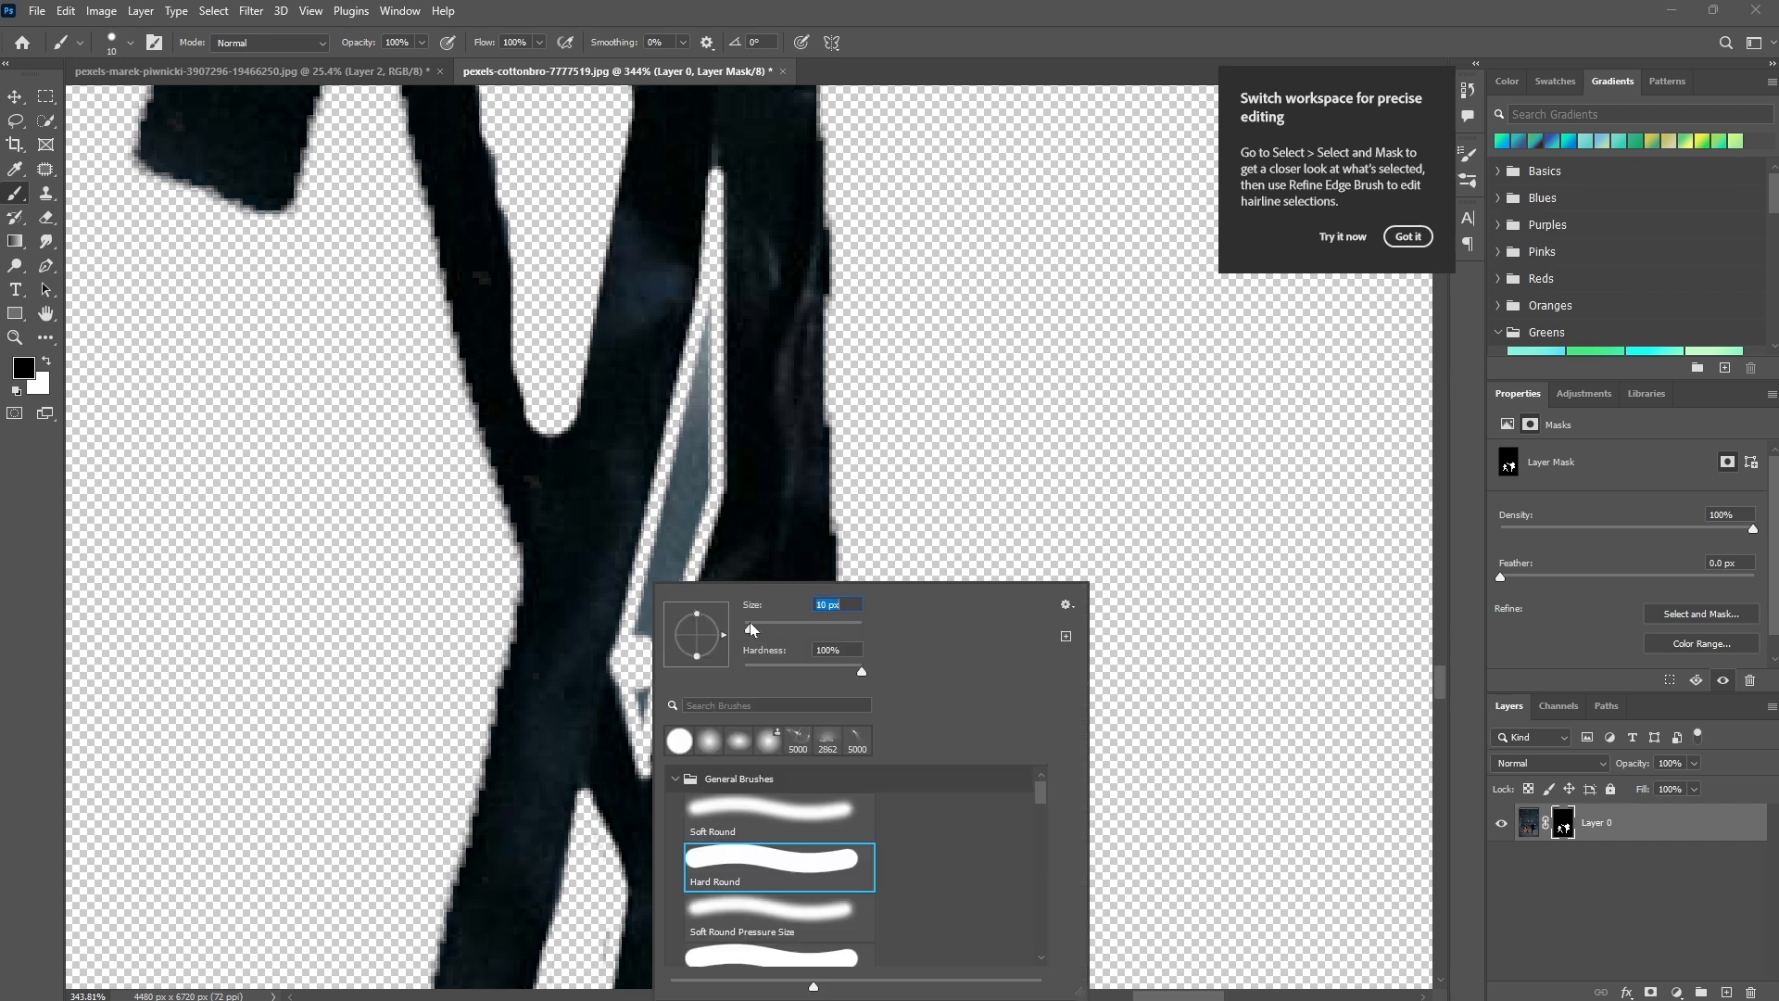
mouse_move(645, 708)
left_mouse_down()
mouse_move(683, 552)
mouse_move(707, 350)
left_mouse_up()
left_click_drag(729, 465, 729, 769)
scroll(658, 649, "down", 3)
Set the brush size to 4 px and clean the fine gaps and edges along the ribbons on the mask.
right_click(432, 359)
left_click_drag(531, 427, 525, 427)
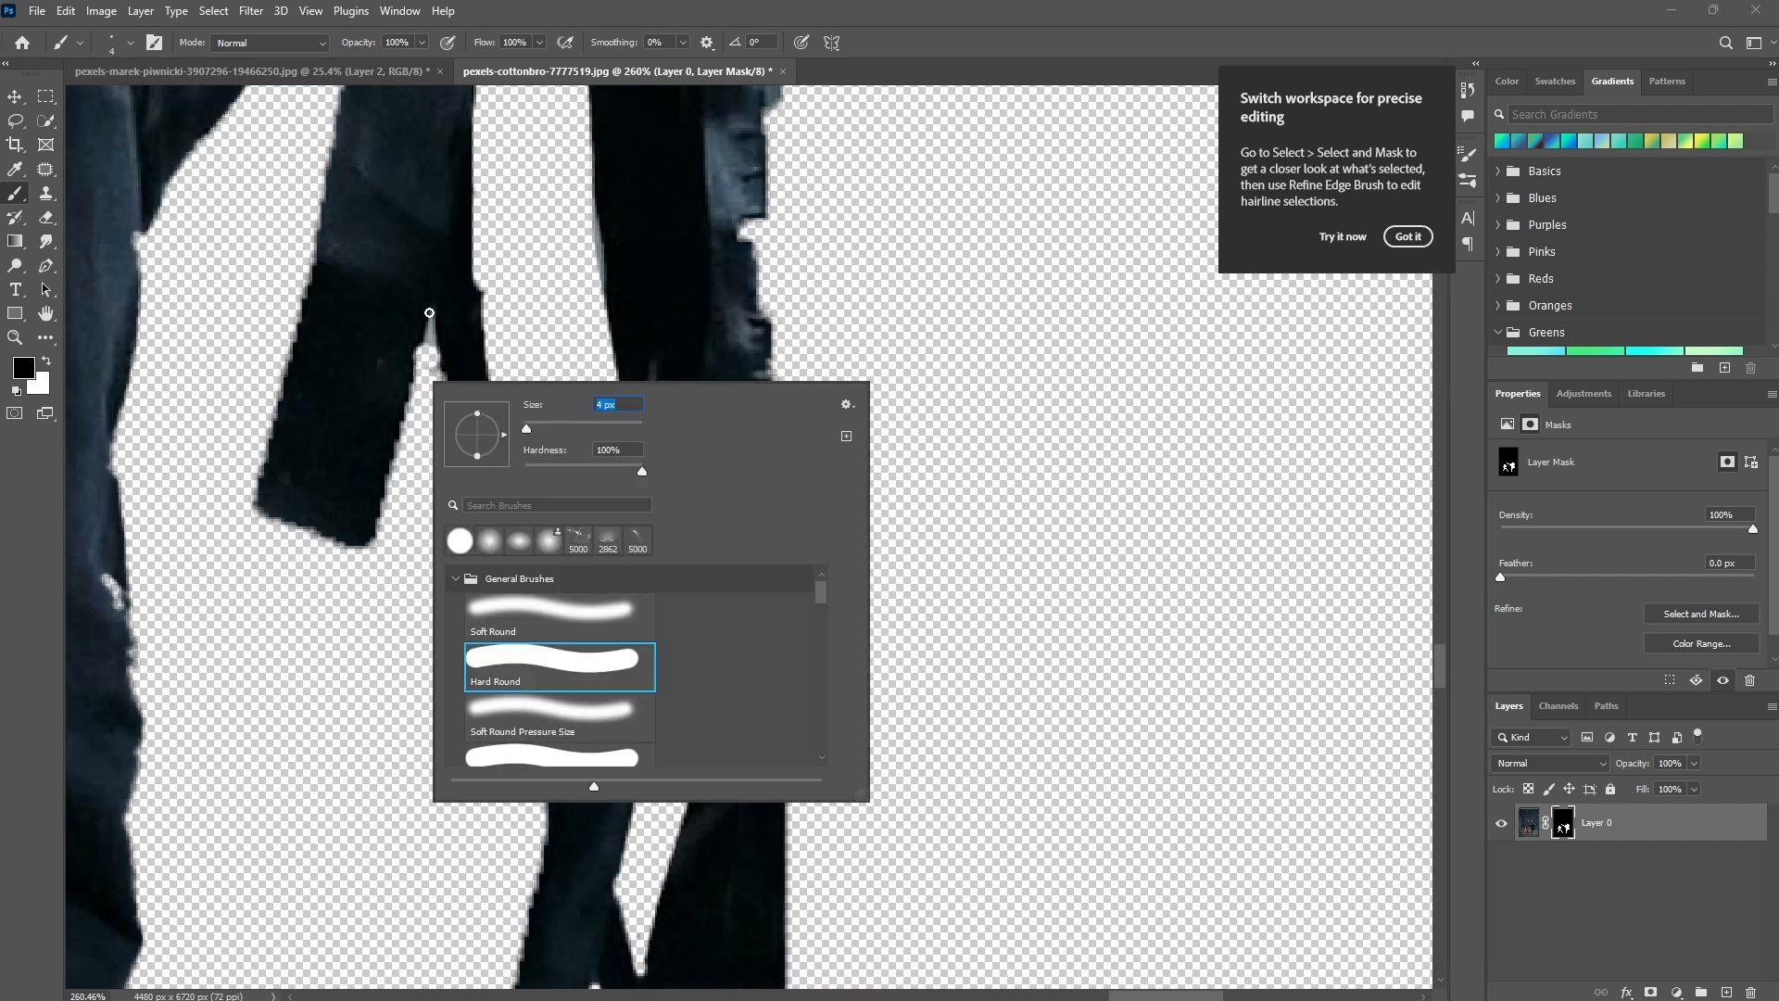
left_click_drag(433, 360, 414, 378)
left_click_drag(695, 172, 704, 797)
scroll(701, 788, "up", 1)
mouse_move(683, 726)
left_mouse_down()
mouse_move(635, 160)
mouse_move(636, 412)
mouse_move(664, 507)
mouse_move(640, 185)
left_mouse_up()
mouse_move(760, 333)
left_mouse_down()
mouse_move(726, 381)
mouse_move(787, 637)
left_mouse_up()
mouse_move(589, 511)
left_mouse_down()
mouse_move(613, 315)
mouse_move(591, 517)
left_mouse_up()
scroll(590, 517, "down", 5)
scroll(686, 389, "up", 5)
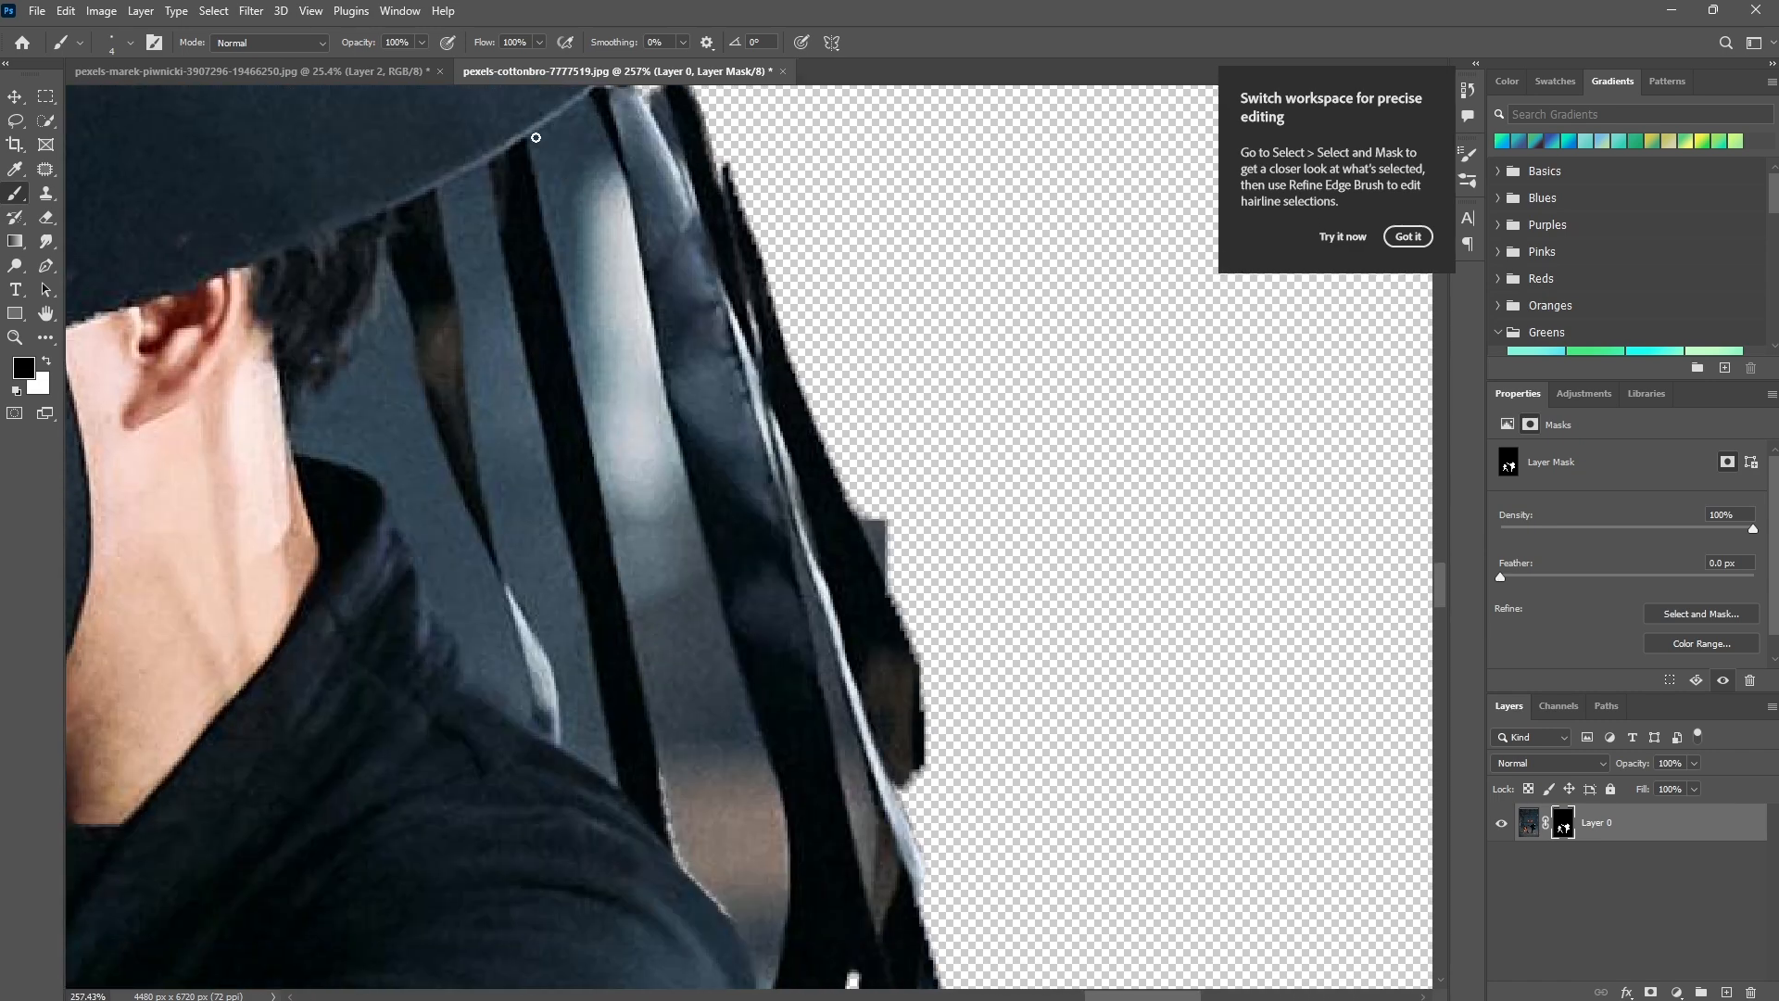
Outline the background areas between the hat, hair and ribbons behind the neck with the 4 px brush.
mouse_move(532, 139)
left_mouse_down()
mouse_move(615, 169)
mouse_move(789, 848)
mouse_move(776, 954)
mouse_move(707, 824)
mouse_move(570, 278)
mouse_move(448, 253)
mouse_move(511, 577)
mouse_move(578, 775)
mouse_move(573, 617)
mouse_move(484, 199)
left_mouse_up()
scroll(777, 955, "down", 1)
scroll(570, 278, "up", 1)
left_click(380, 289)
mouse_move(398, 335)
left_mouse_down()
mouse_move(527, 740)
mouse_move(472, 706)
mouse_move(418, 573)
mouse_move(337, 479)
mouse_move(307, 475)
mouse_move(381, 297)
left_mouse_up()
Set the brush size to 9 px and mask out the outlined background areas between the ribbons and the neck.
right_click(385, 332)
left_click_drag(486, 375, 492, 376)
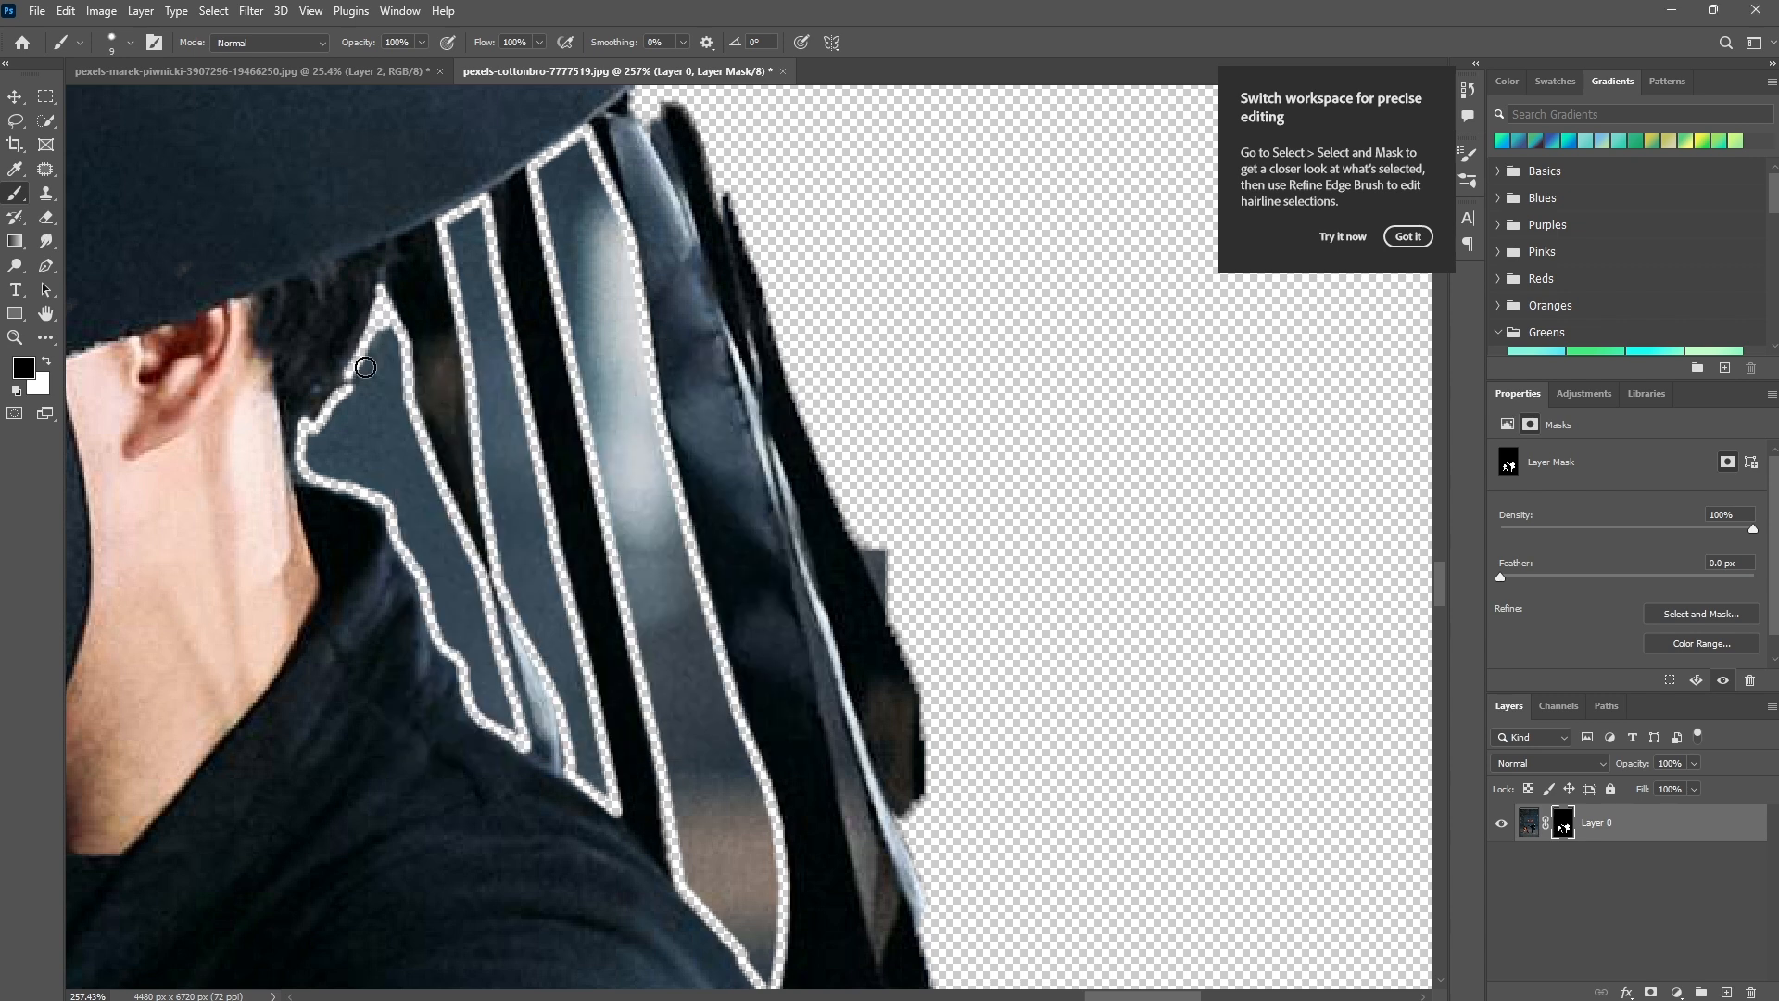
mouse_move(366, 368)
left_mouse_down()
mouse_move(327, 424)
mouse_move(388, 411)
mouse_move(385, 391)
mouse_move(413, 447)
mouse_move(405, 532)
mouse_move(458, 574)
mouse_move(487, 700)
mouse_move(508, 725)
mouse_move(581, 743)
mouse_move(505, 477)
left_mouse_up()
scroll(505, 473, "up", 1)
mouse_move(510, 556)
left_mouse_down()
mouse_move(514, 469)
mouse_move(479, 298)
mouse_move(456, 328)
left_mouse_up()
mouse_move(581, 204)
left_mouse_down()
mouse_move(576, 378)
mouse_move(606, 388)
mouse_move(636, 506)
mouse_move(646, 371)
mouse_move(739, 806)
left_mouse_up()
scroll(739, 806, "down", 8)
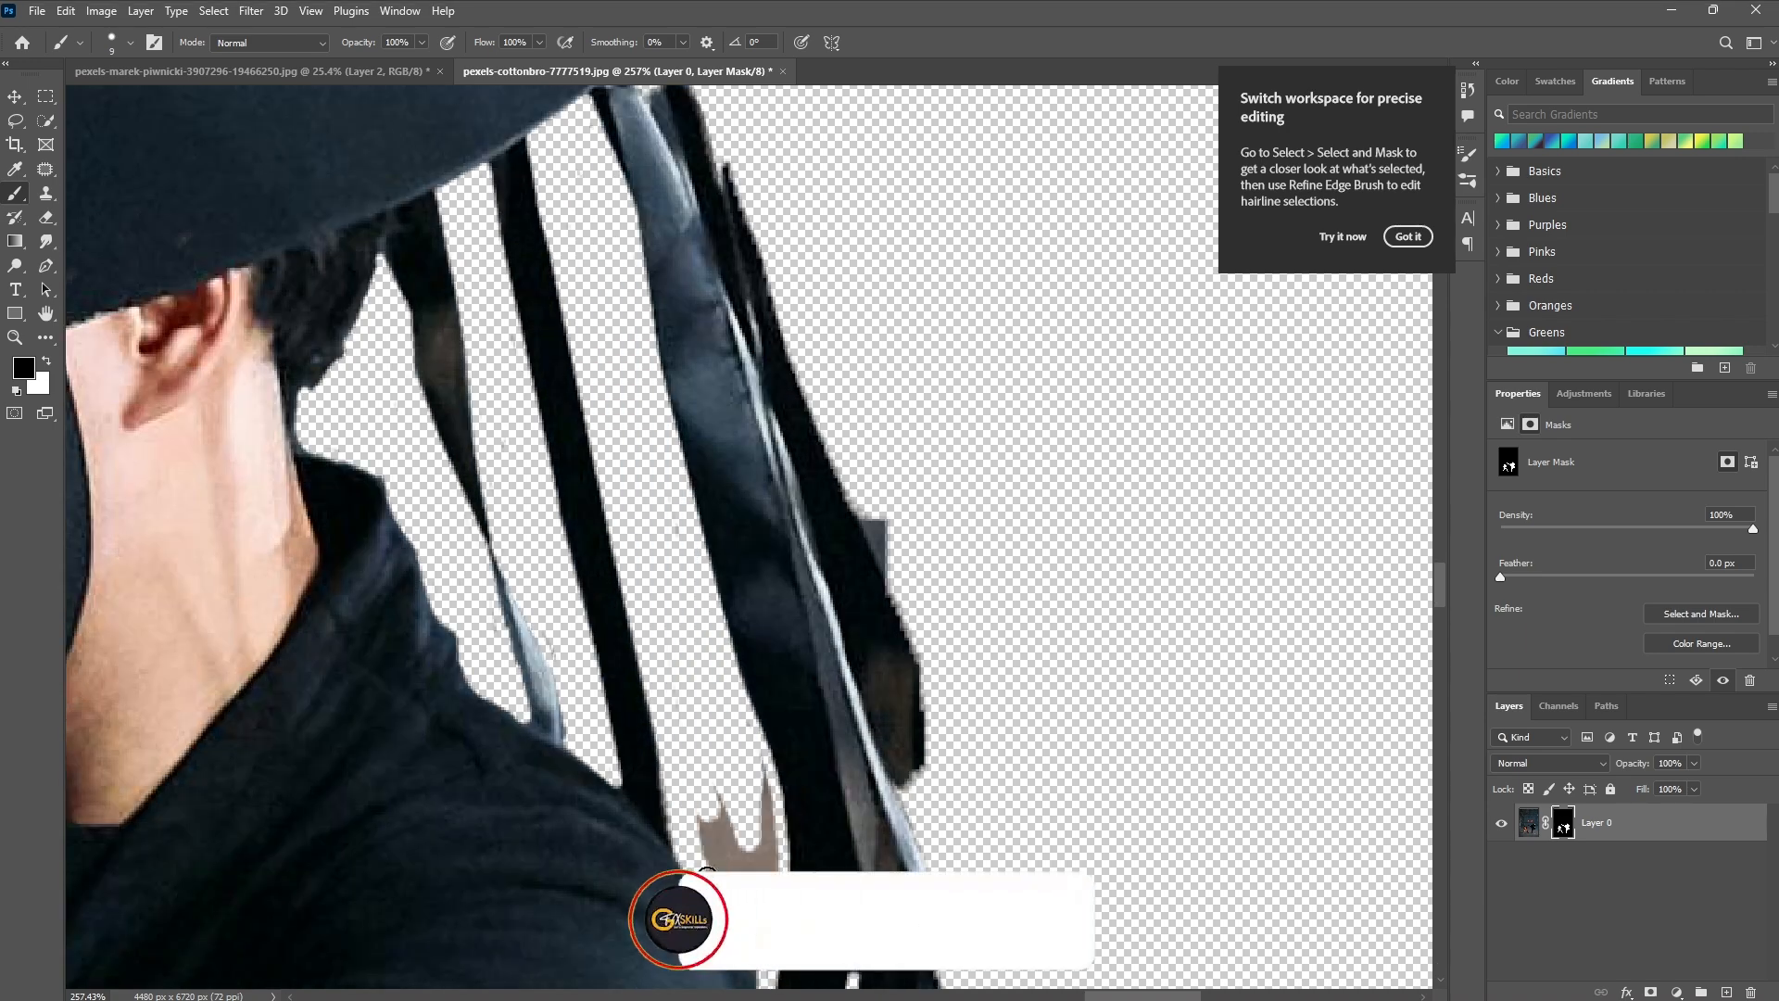
scroll(580, 561, "up", 5)
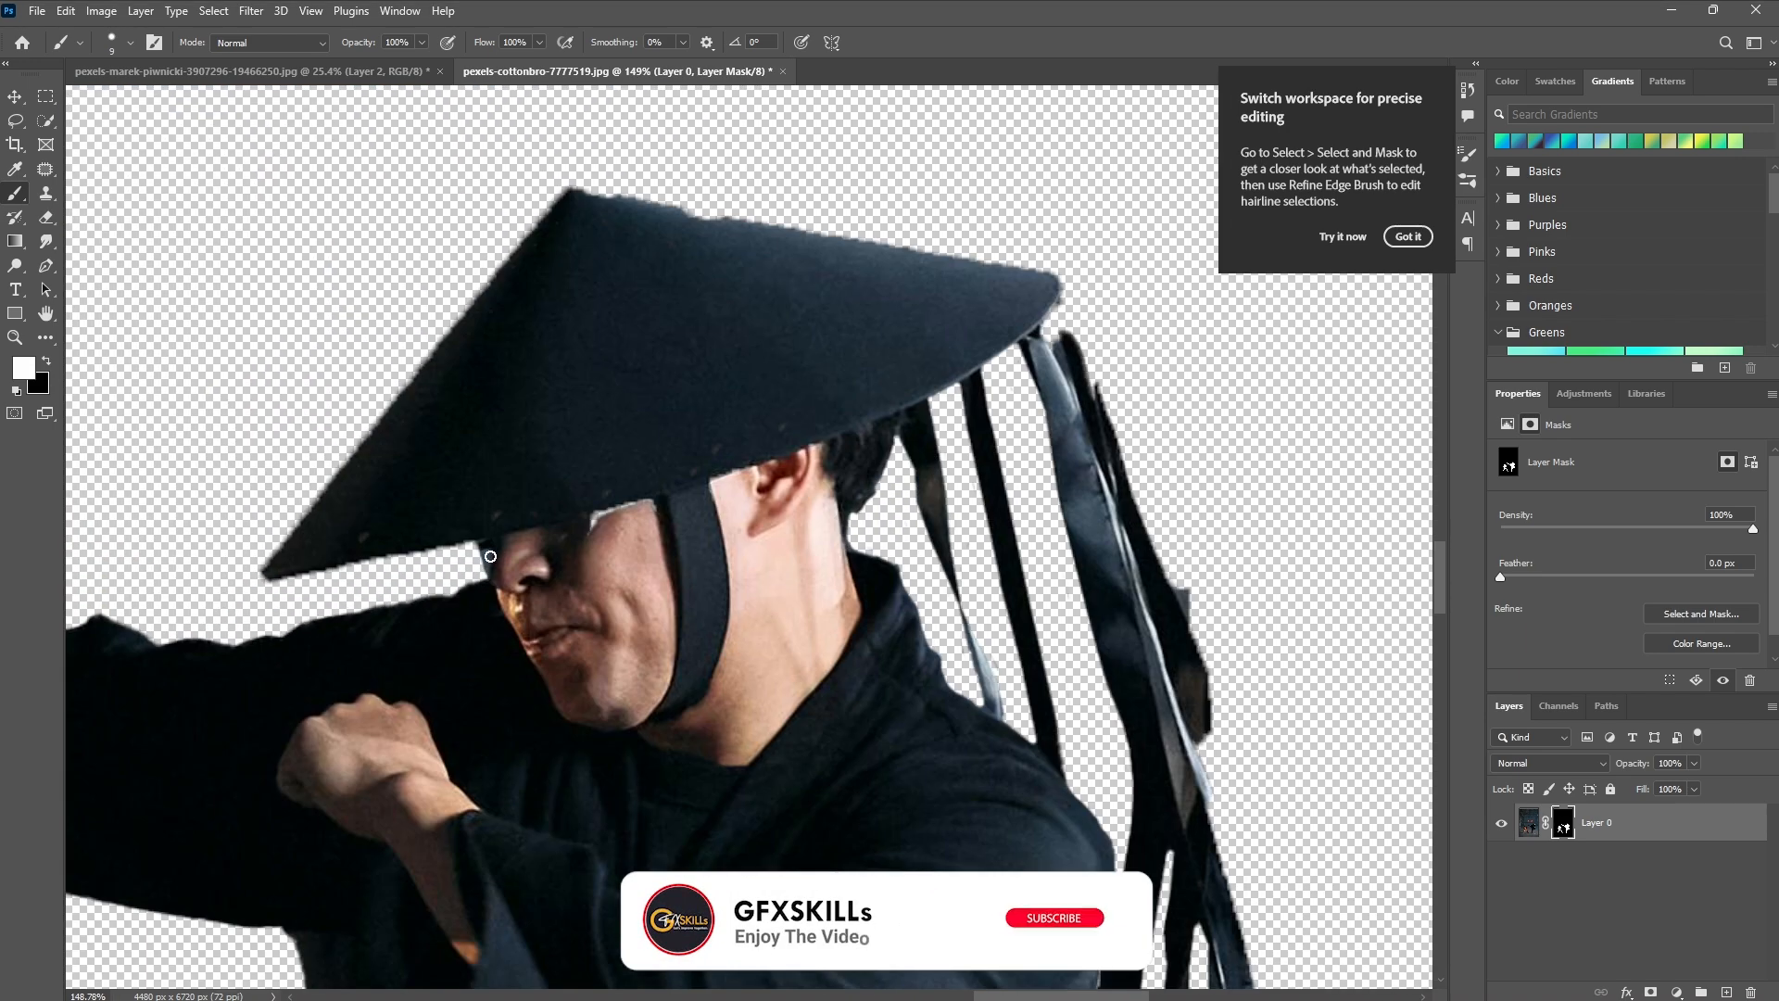
scroll(545, 550, "down", 1)
key("x")
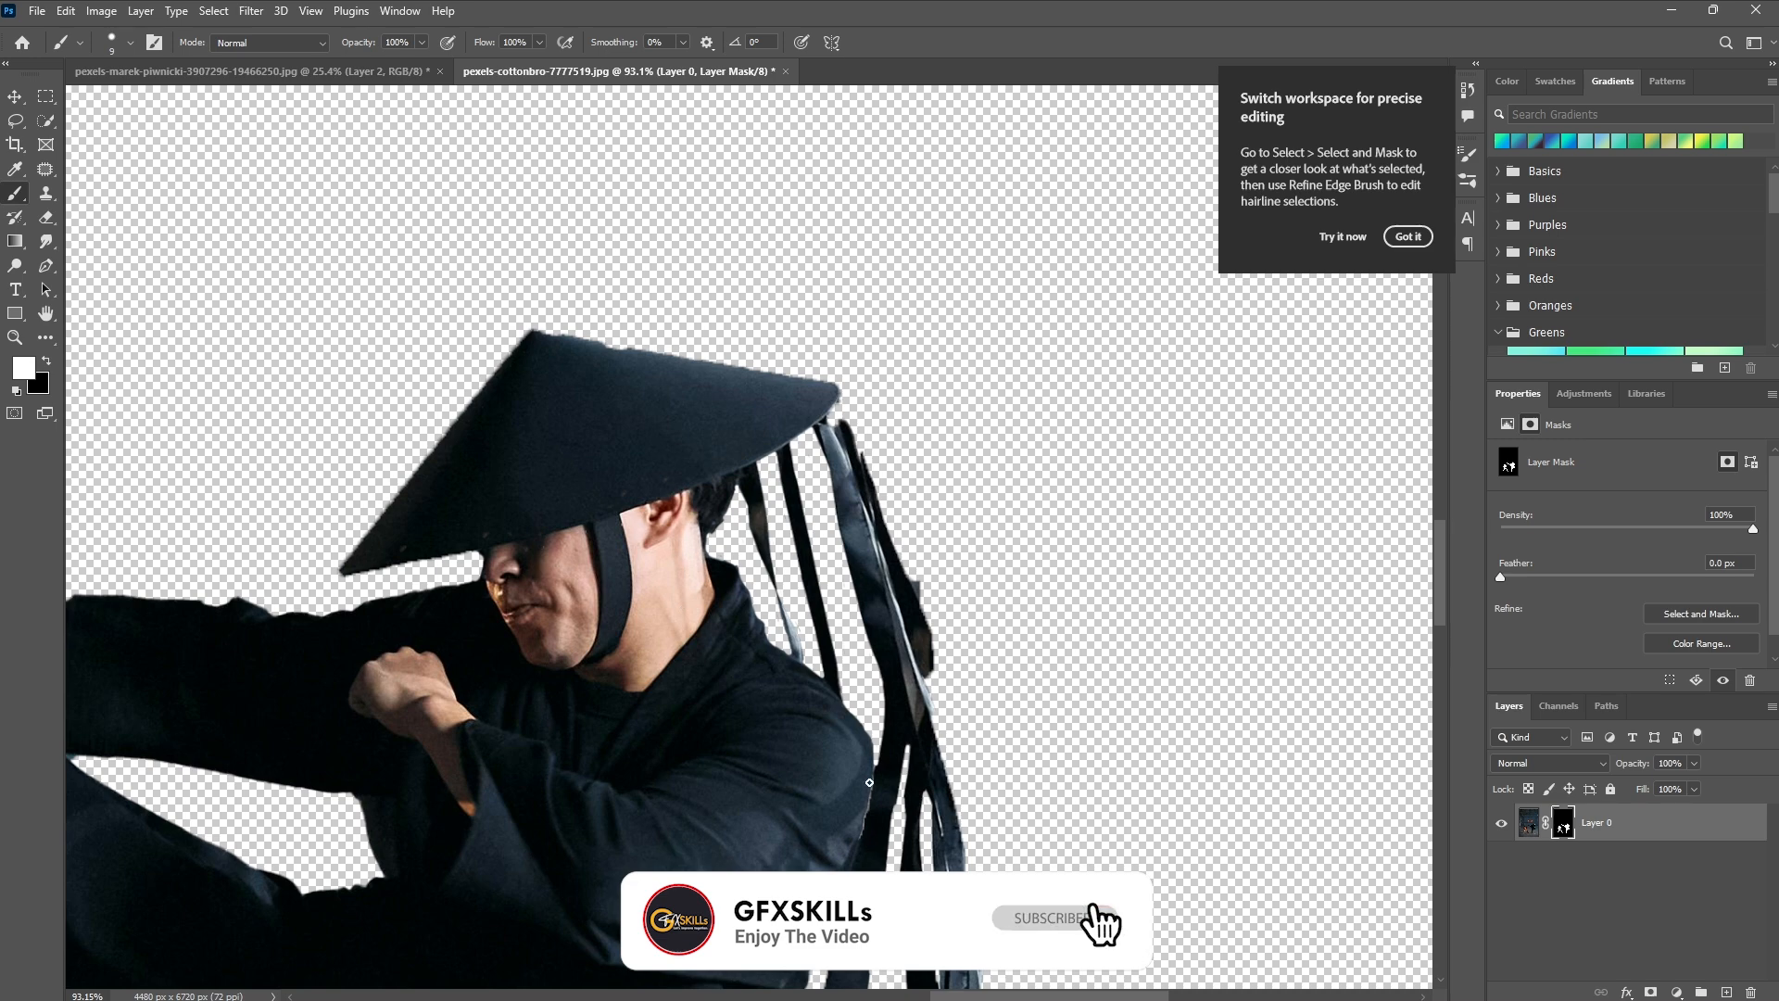
Move the cut-out fighters into the circular mountain document and position them over the artwork.
scroll(280, 633, "down", 3)
scroll(280, 633, "down", 5)
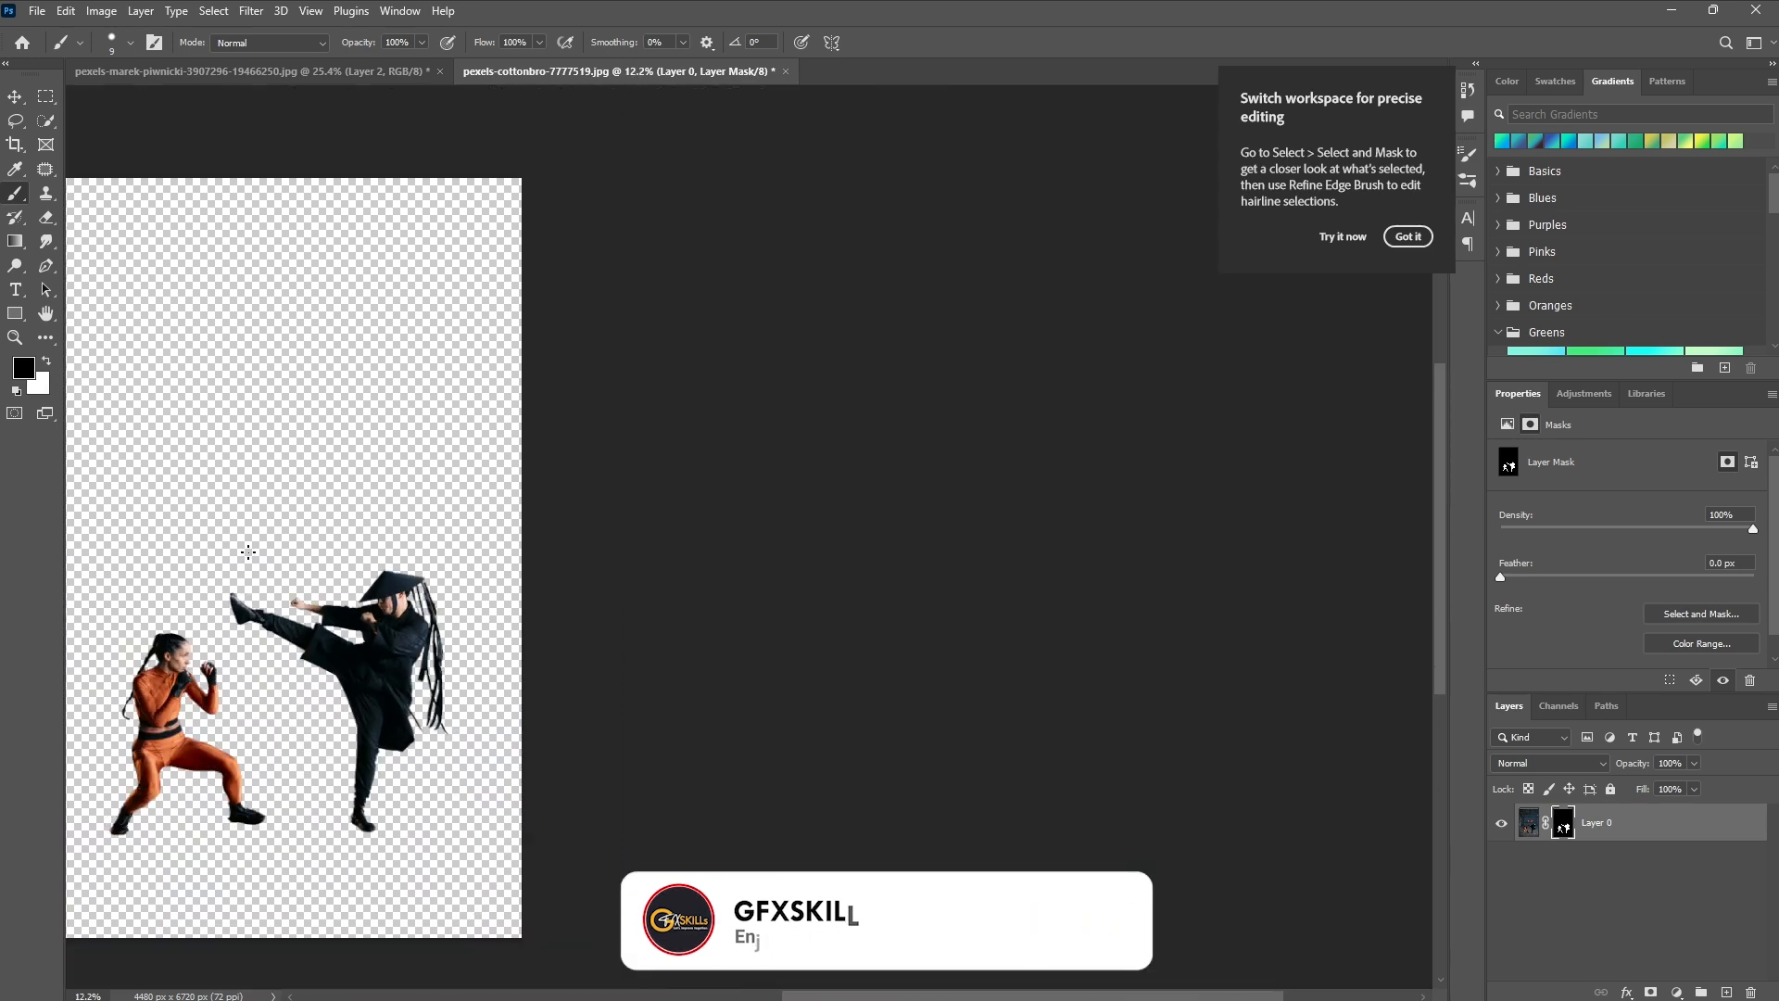
key("v")
left_click(1538, 828)
left_click_drag(1538, 828, 911, 708)
left_click_drag(894, 528, 947, 529)
Convert the fighters' layer to a smart object and scale it to 5.83%, standing on the lower rim of the yellow circle.
right_click(1608, 826)
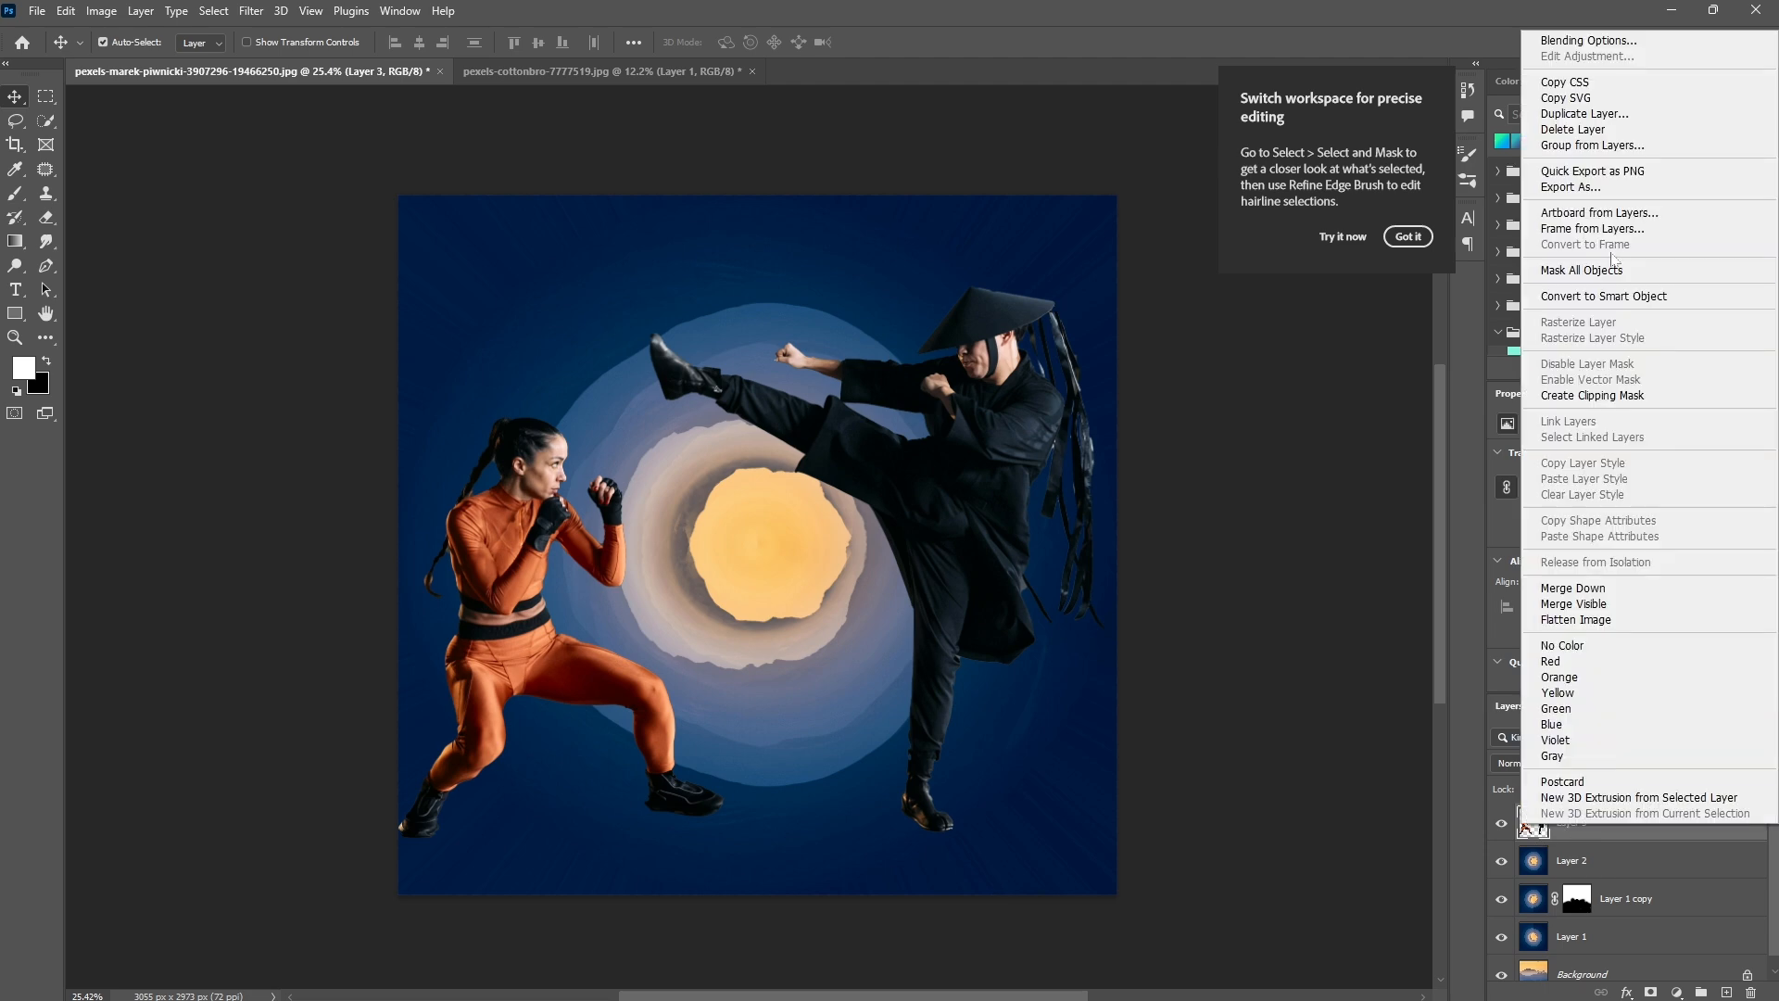
left_click(1613, 297)
key("ctrl+t")
left_click_drag(752, 287, 749, 712)
left_click_drag(771, 757, 775, 615)
scroll(777, 616, "up", 3)
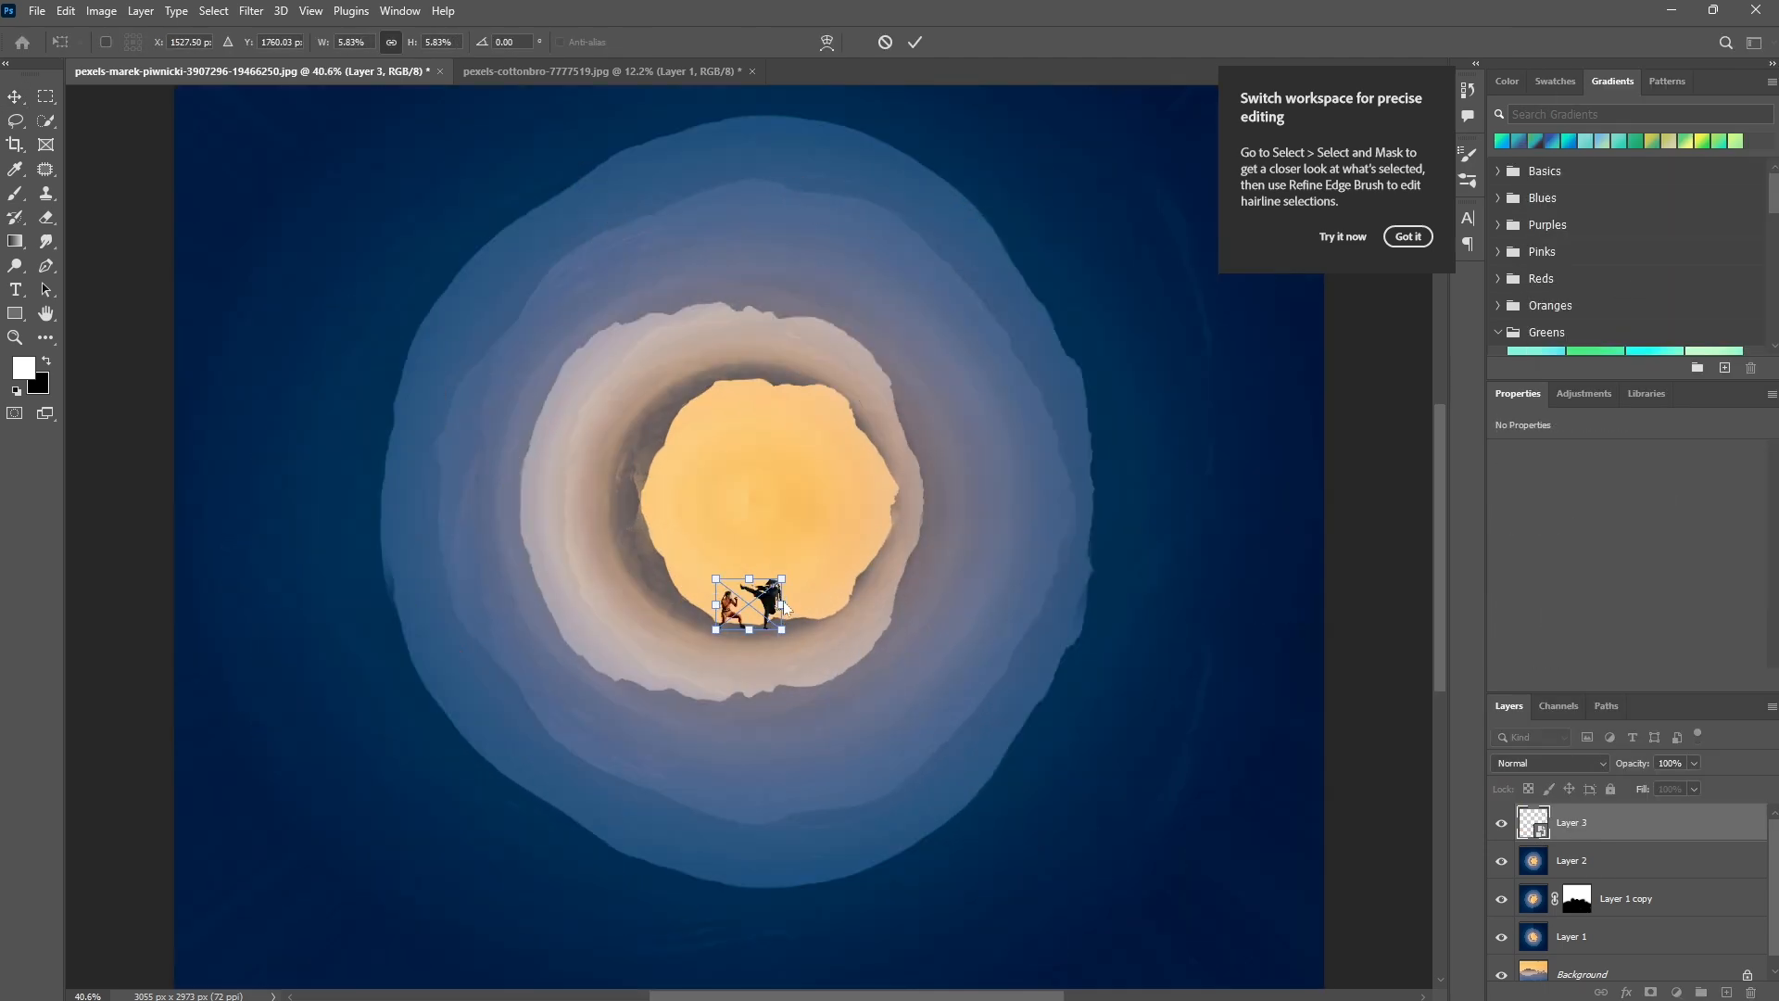
left_click(913, 44)
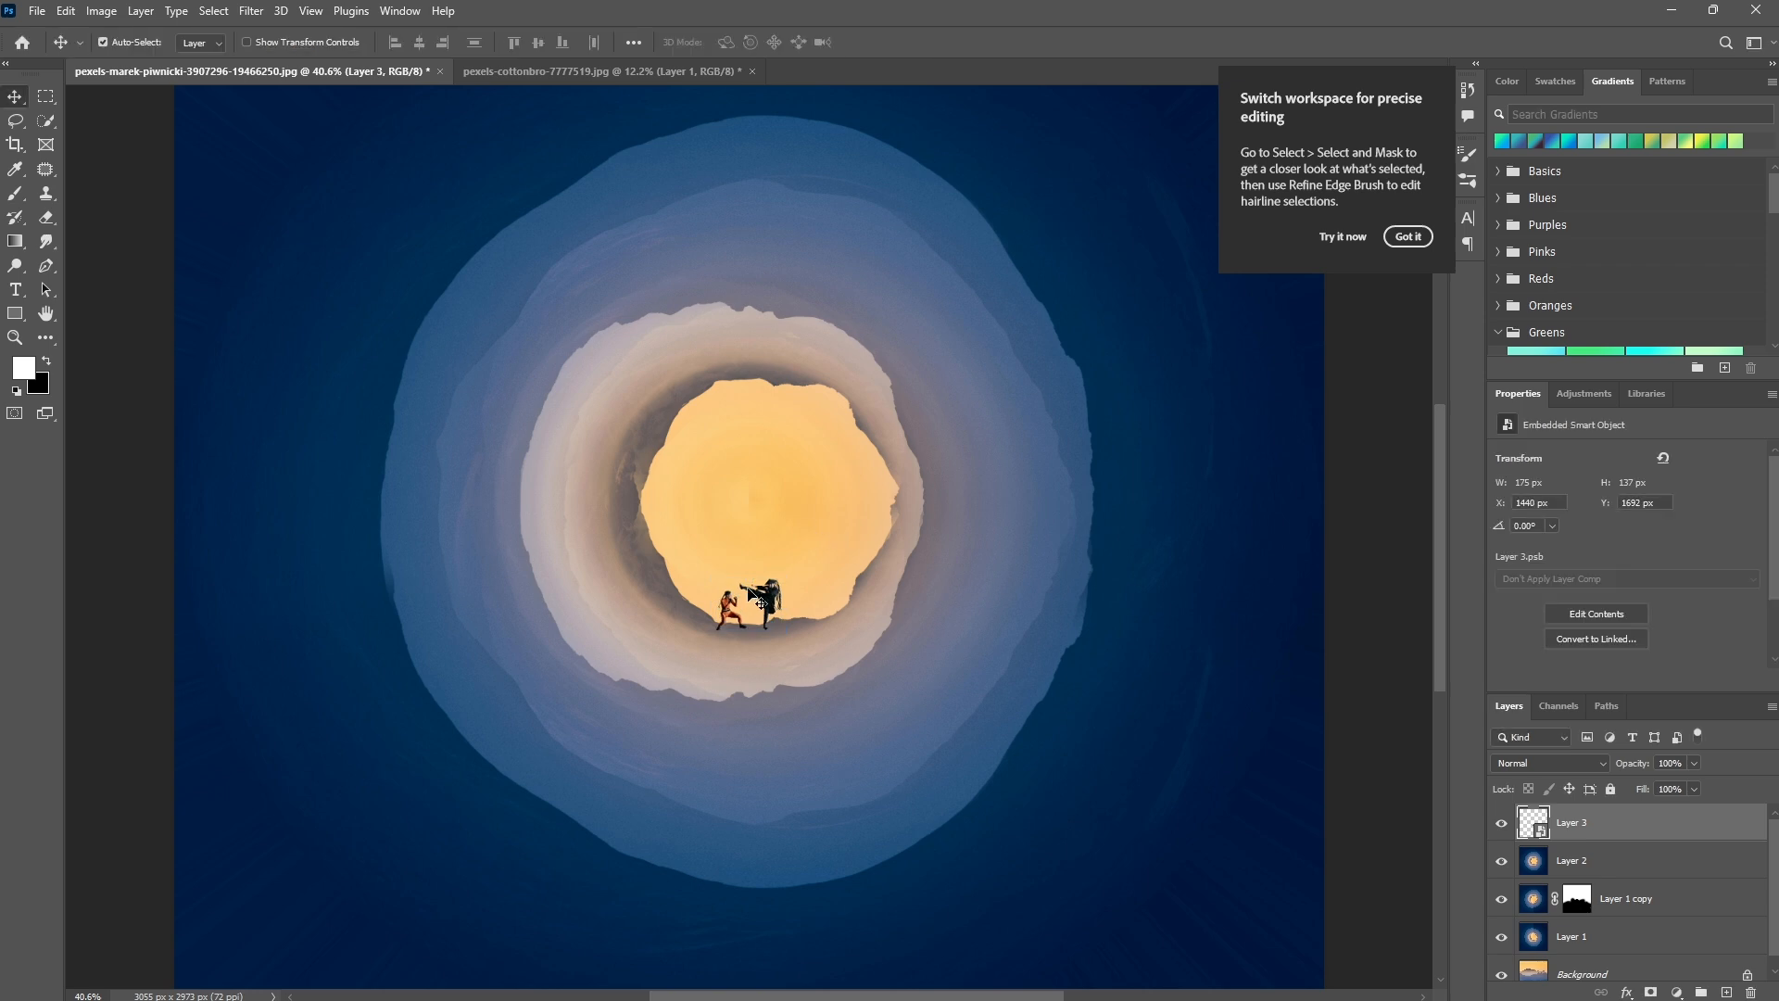
Add a Hue/Saturation adjustment with Saturation -56 above the fighters and clip it to their layer.
scroll(603, 612, "down", 1)
left_click(1678, 993)
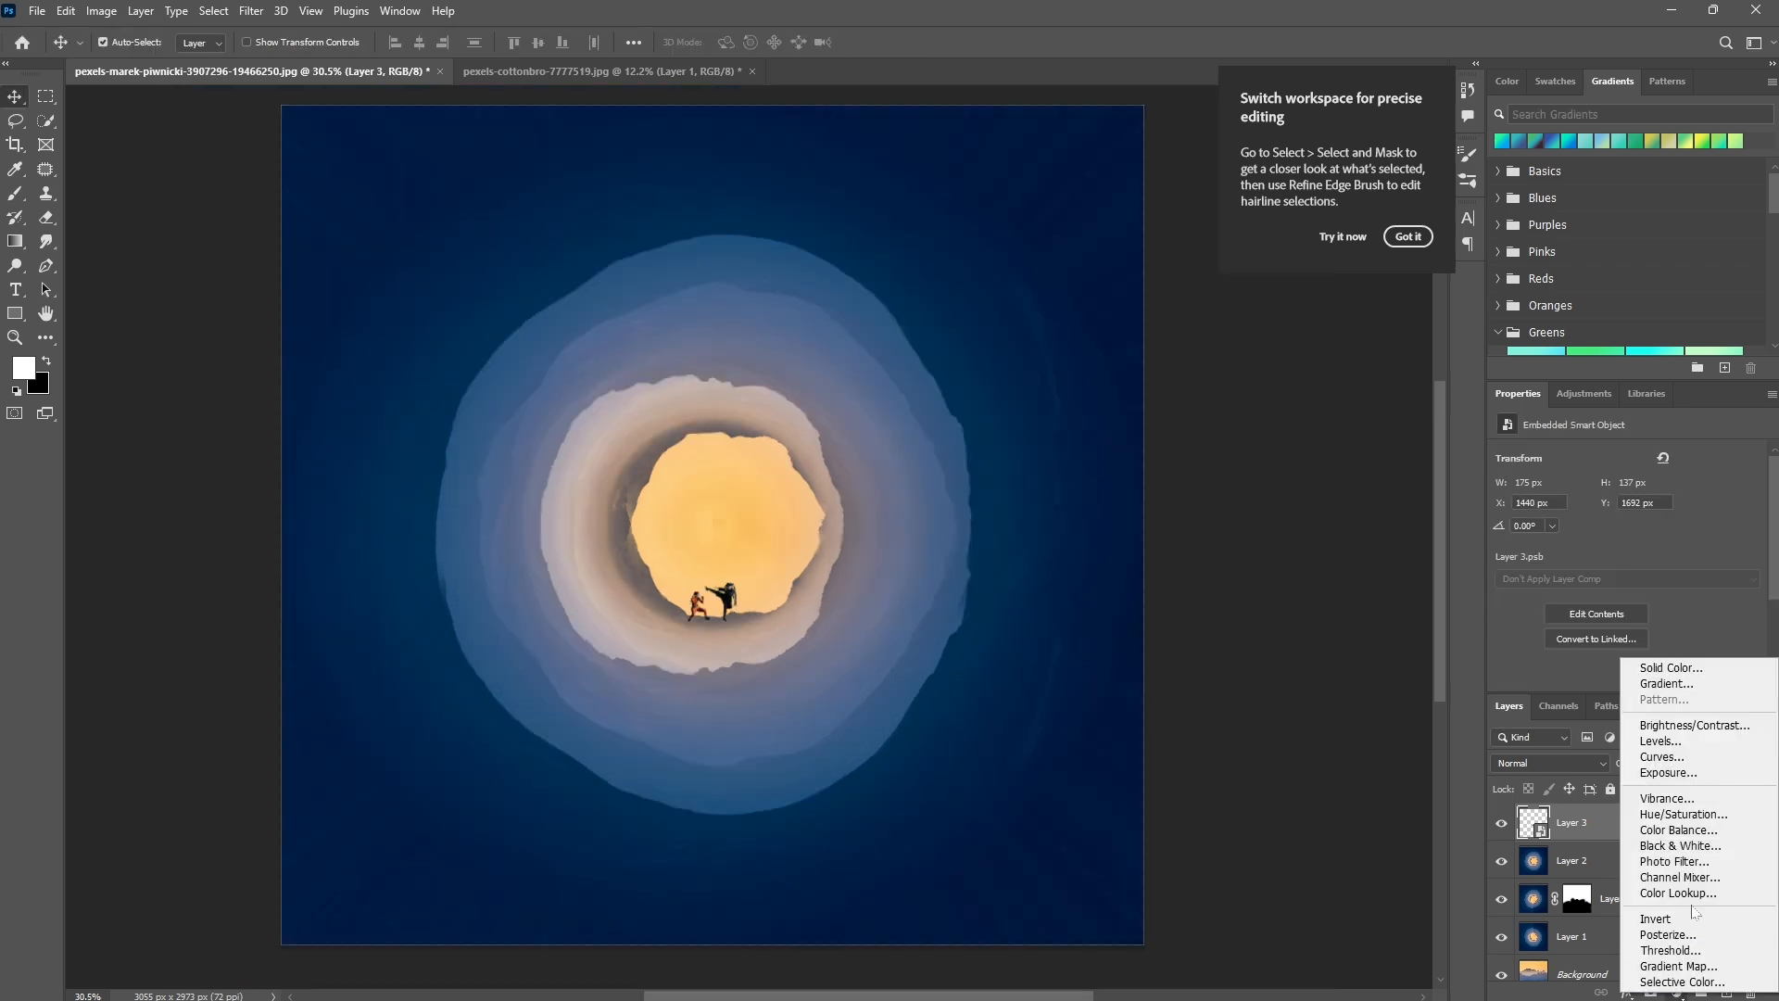
left_click(1683, 813)
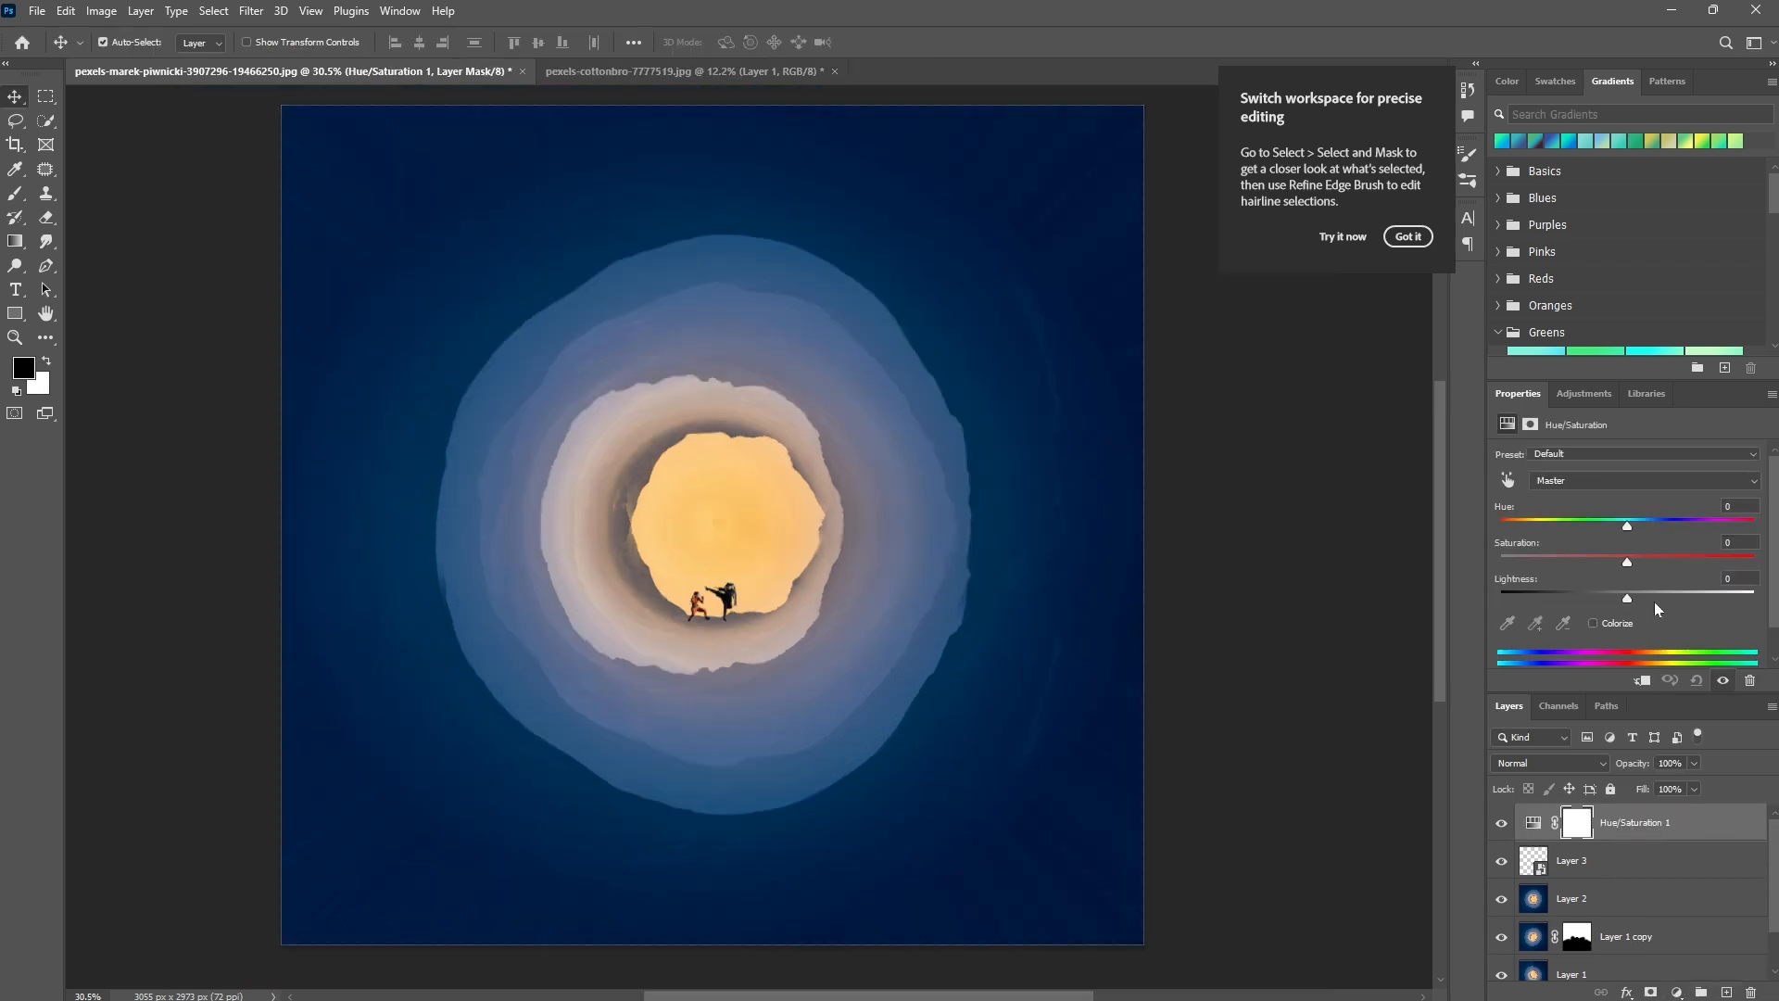
left_click_drag(1601, 562, 1557, 562)
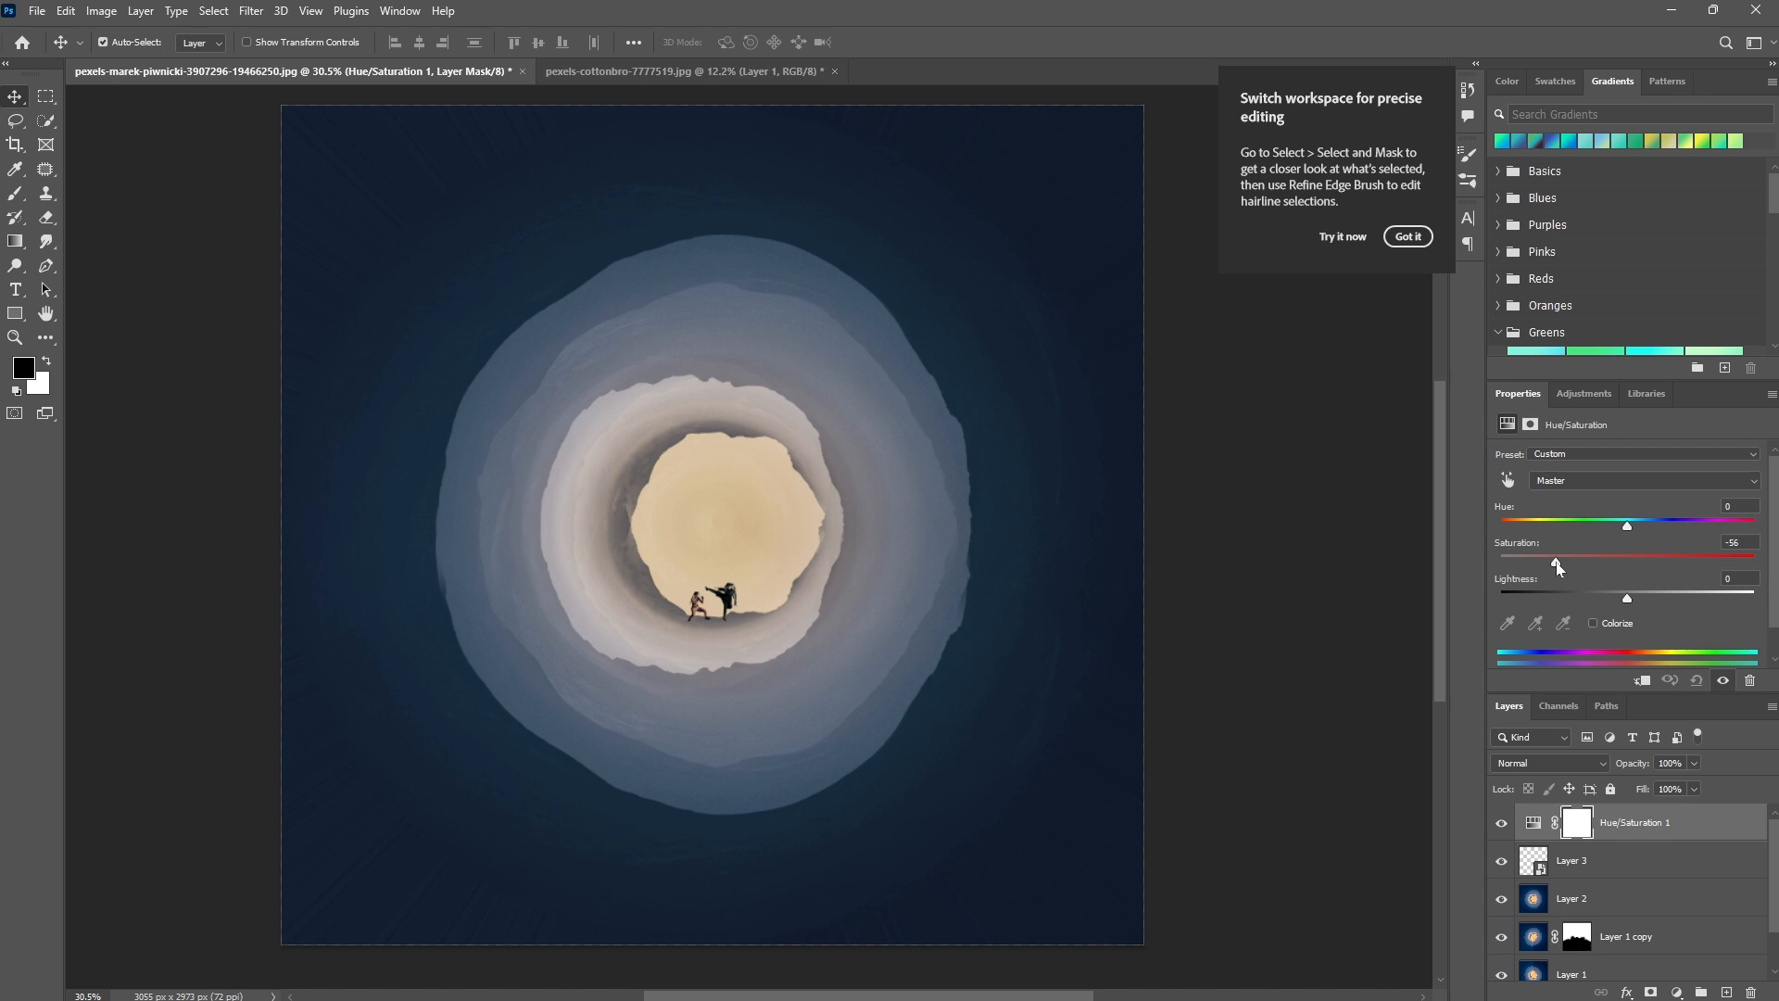
left_click(1642, 681)
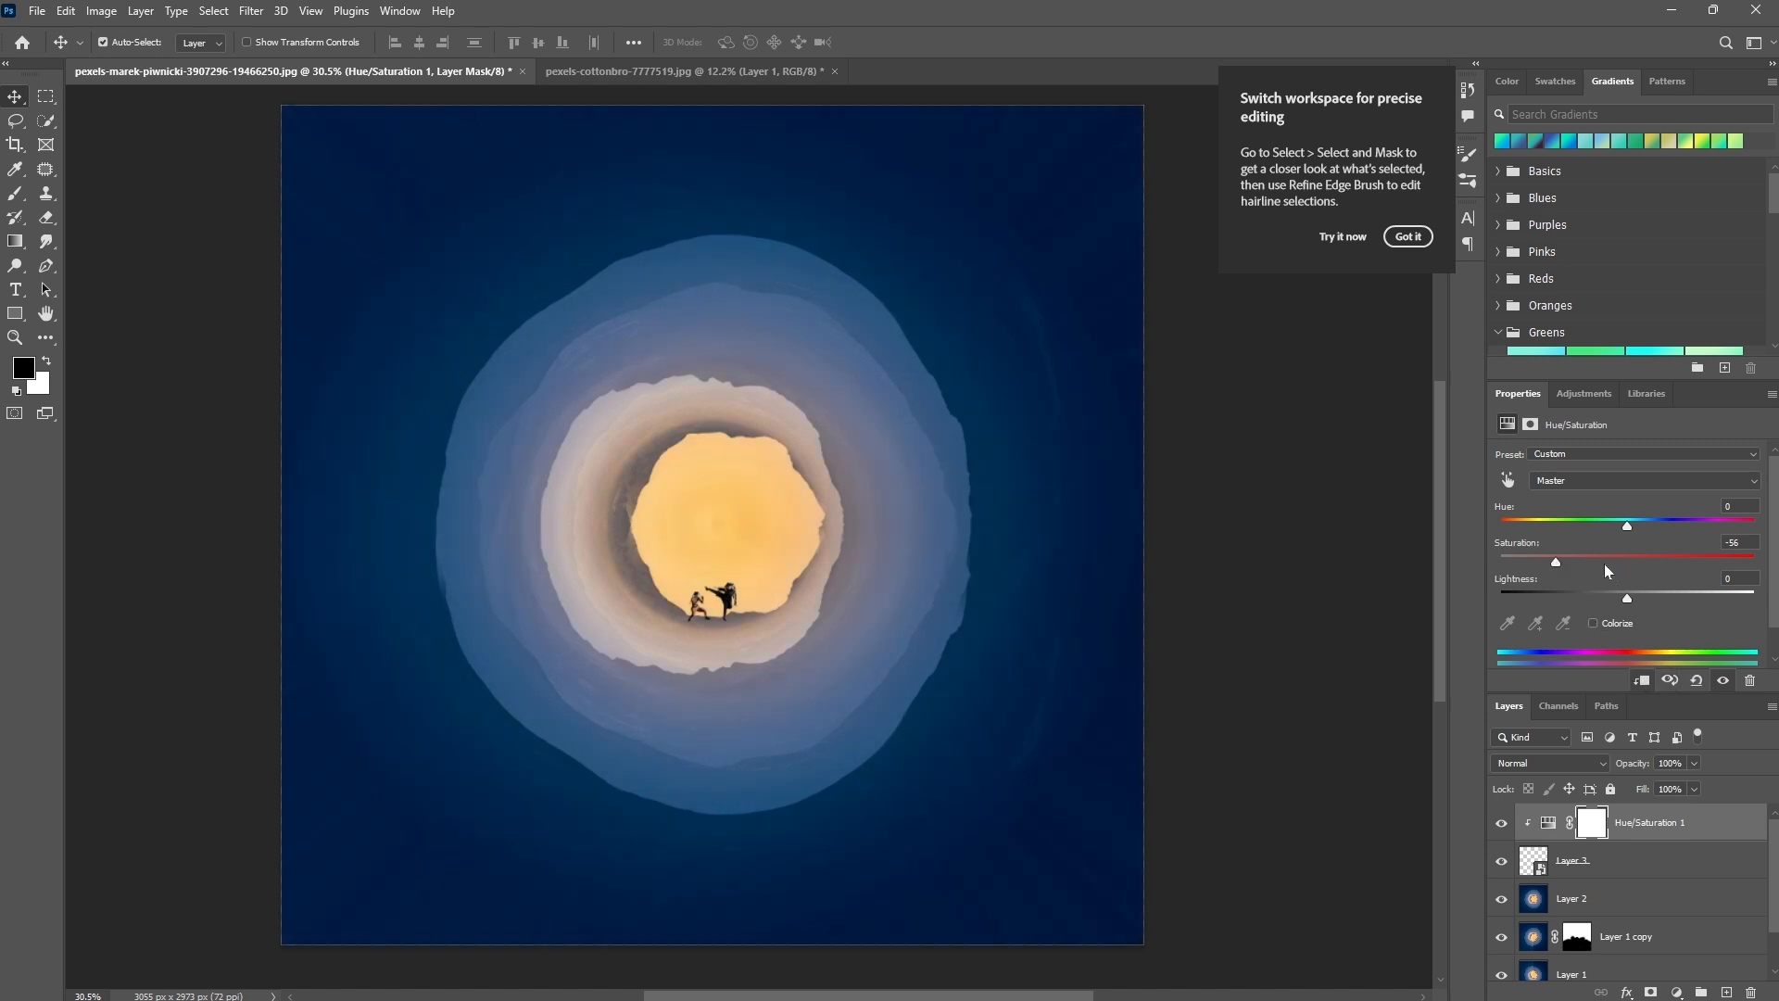
Turn the fighters into silhouettes by setting the adjustment's Saturation to -100 and Lightness to -80.
left_click_drag(1559, 566, 1493, 568)
scroll(1470, 575, "down", 1)
left_click_drag(1626, 598, 1538, 604)
scroll(750, 658, "up", 10)
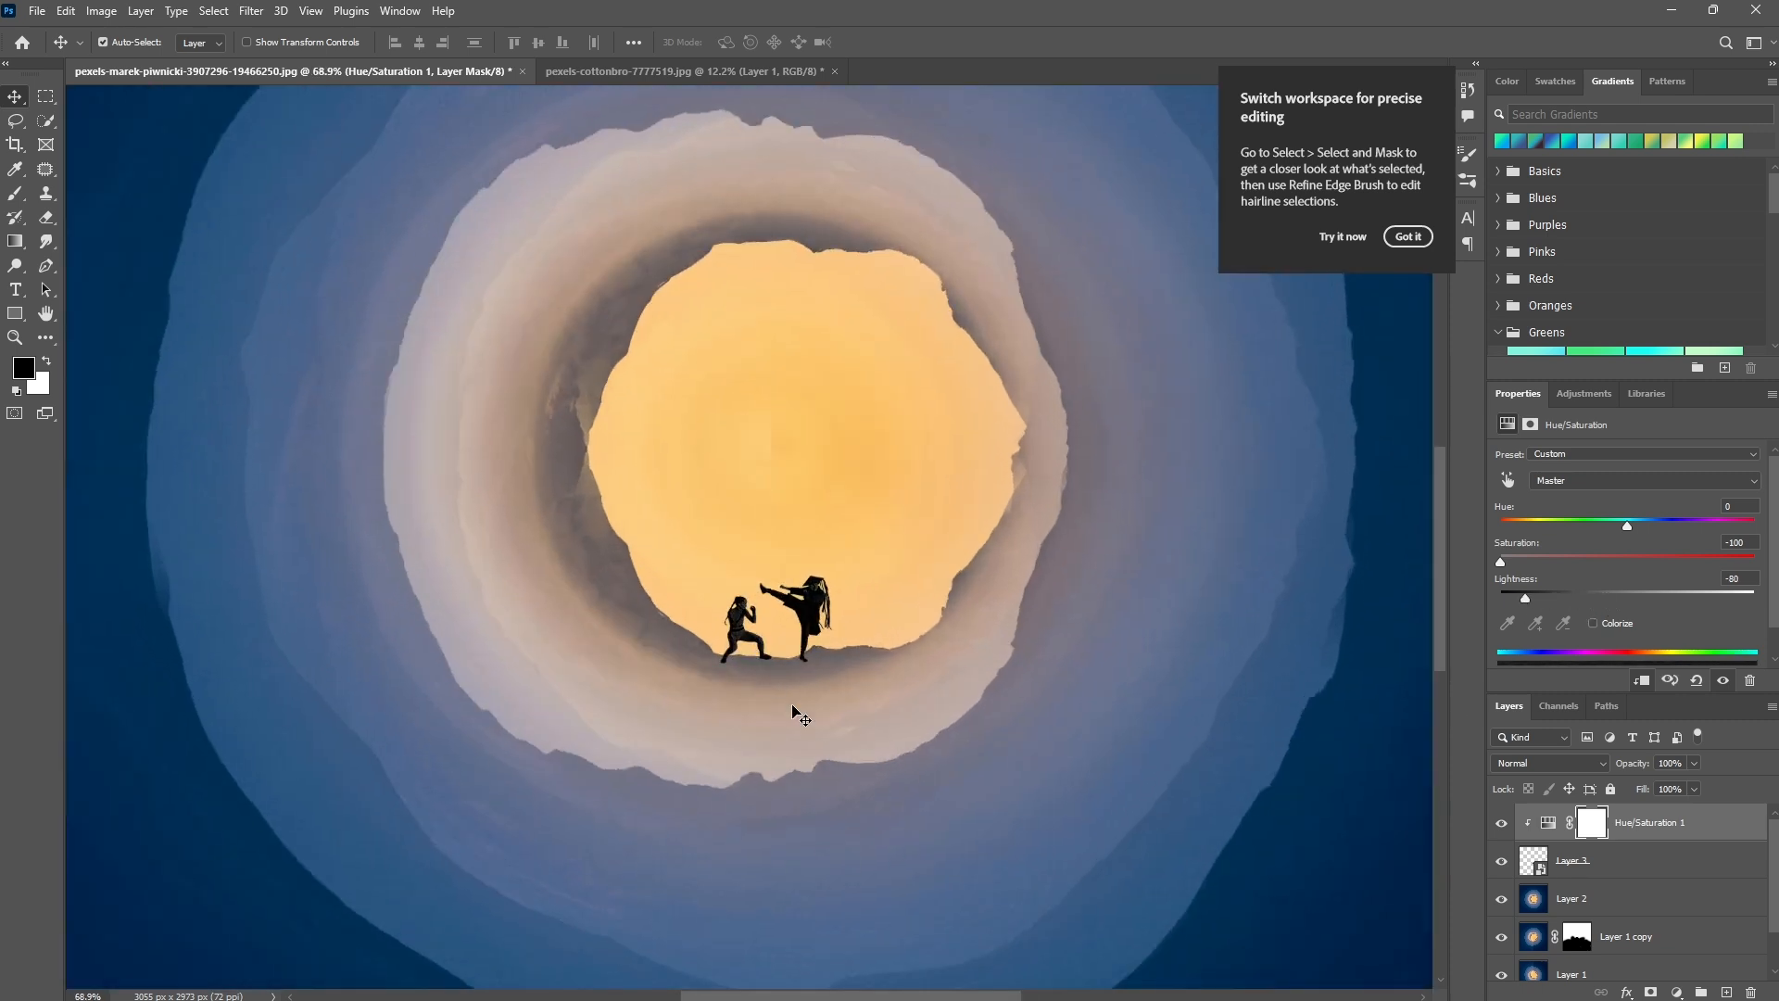
Stamp only the fighters and their Hue/Saturation adjustment onto a new top layer and turn the background visibility back on.
scroll(792, 714, "down", 3)
left_click(1548, 822)
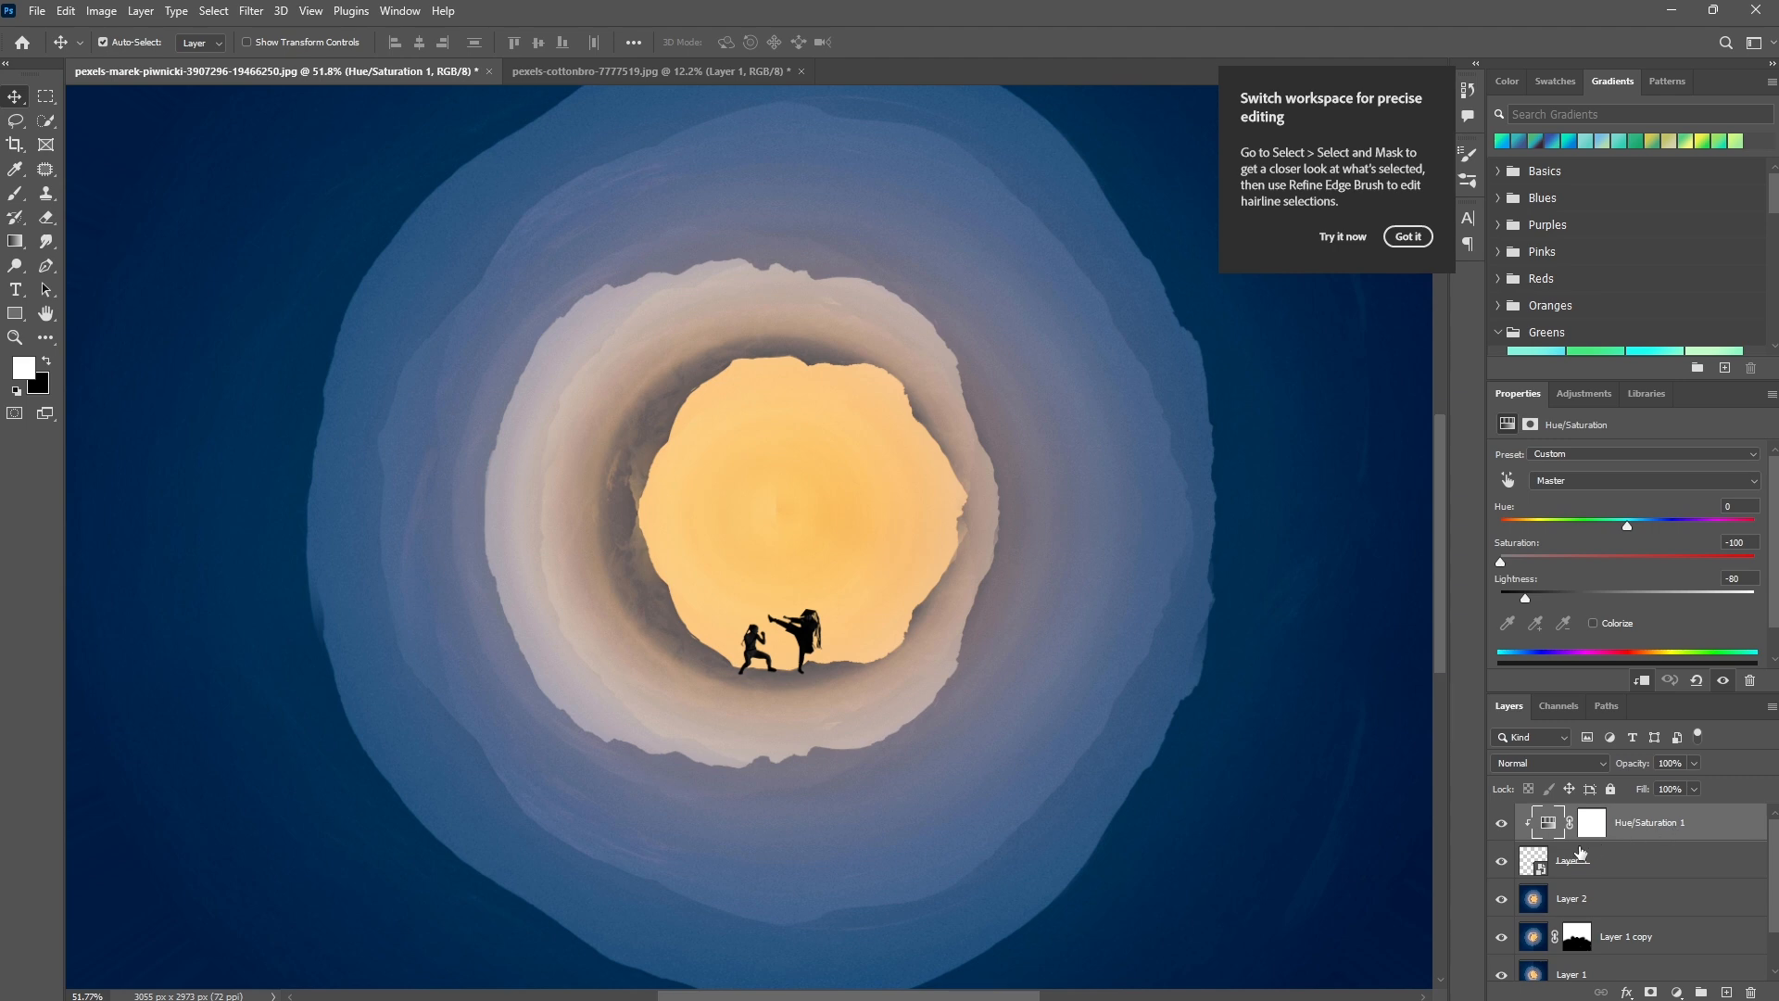
left_click(1502, 861, "alt")
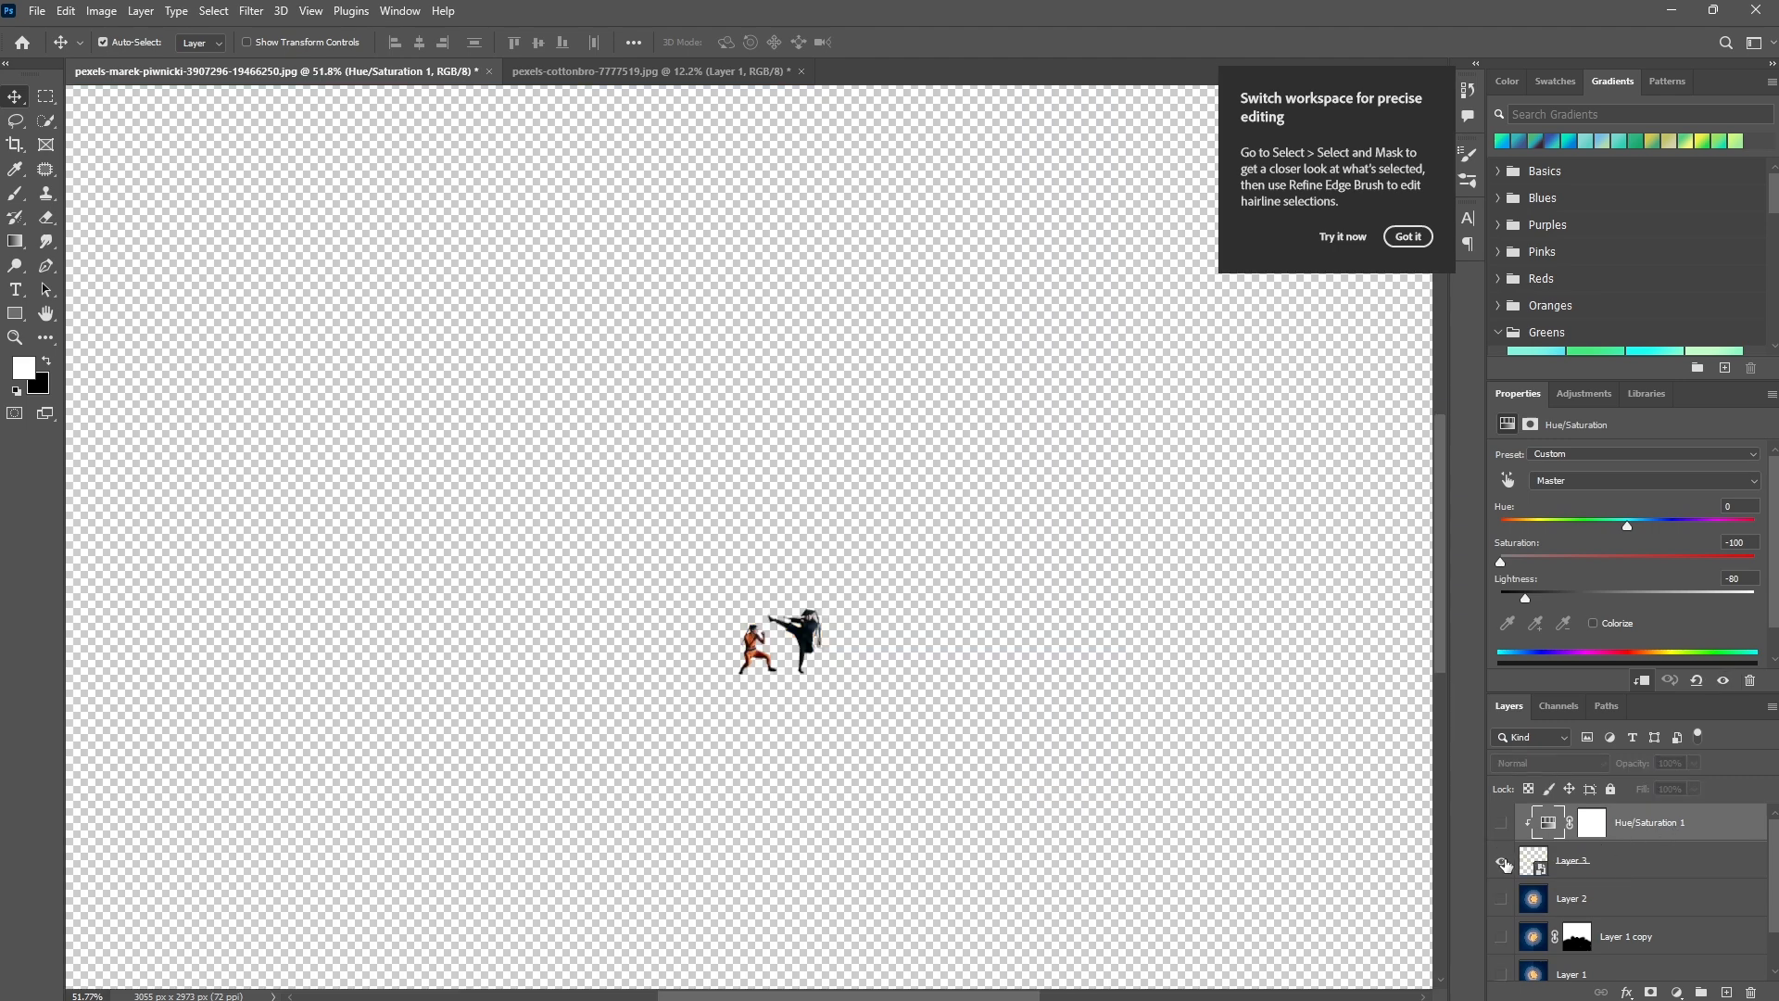
left_click(1502, 822)
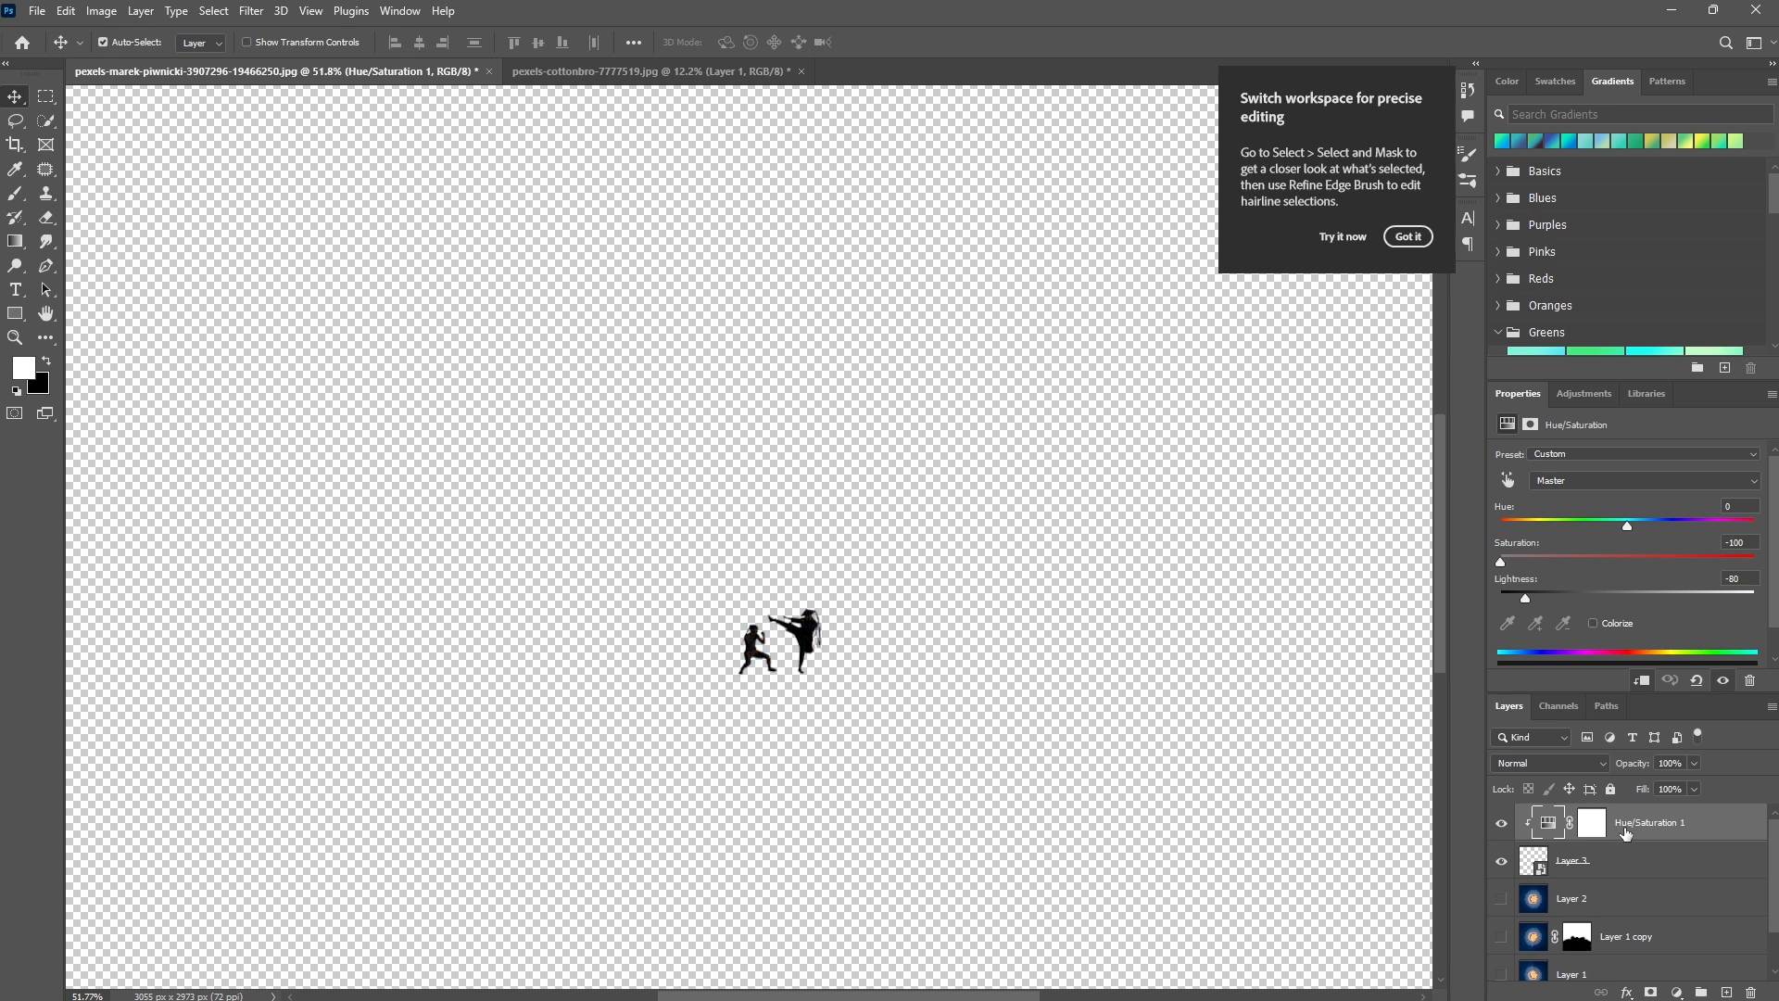
key("ctrl+alt+shift+e")
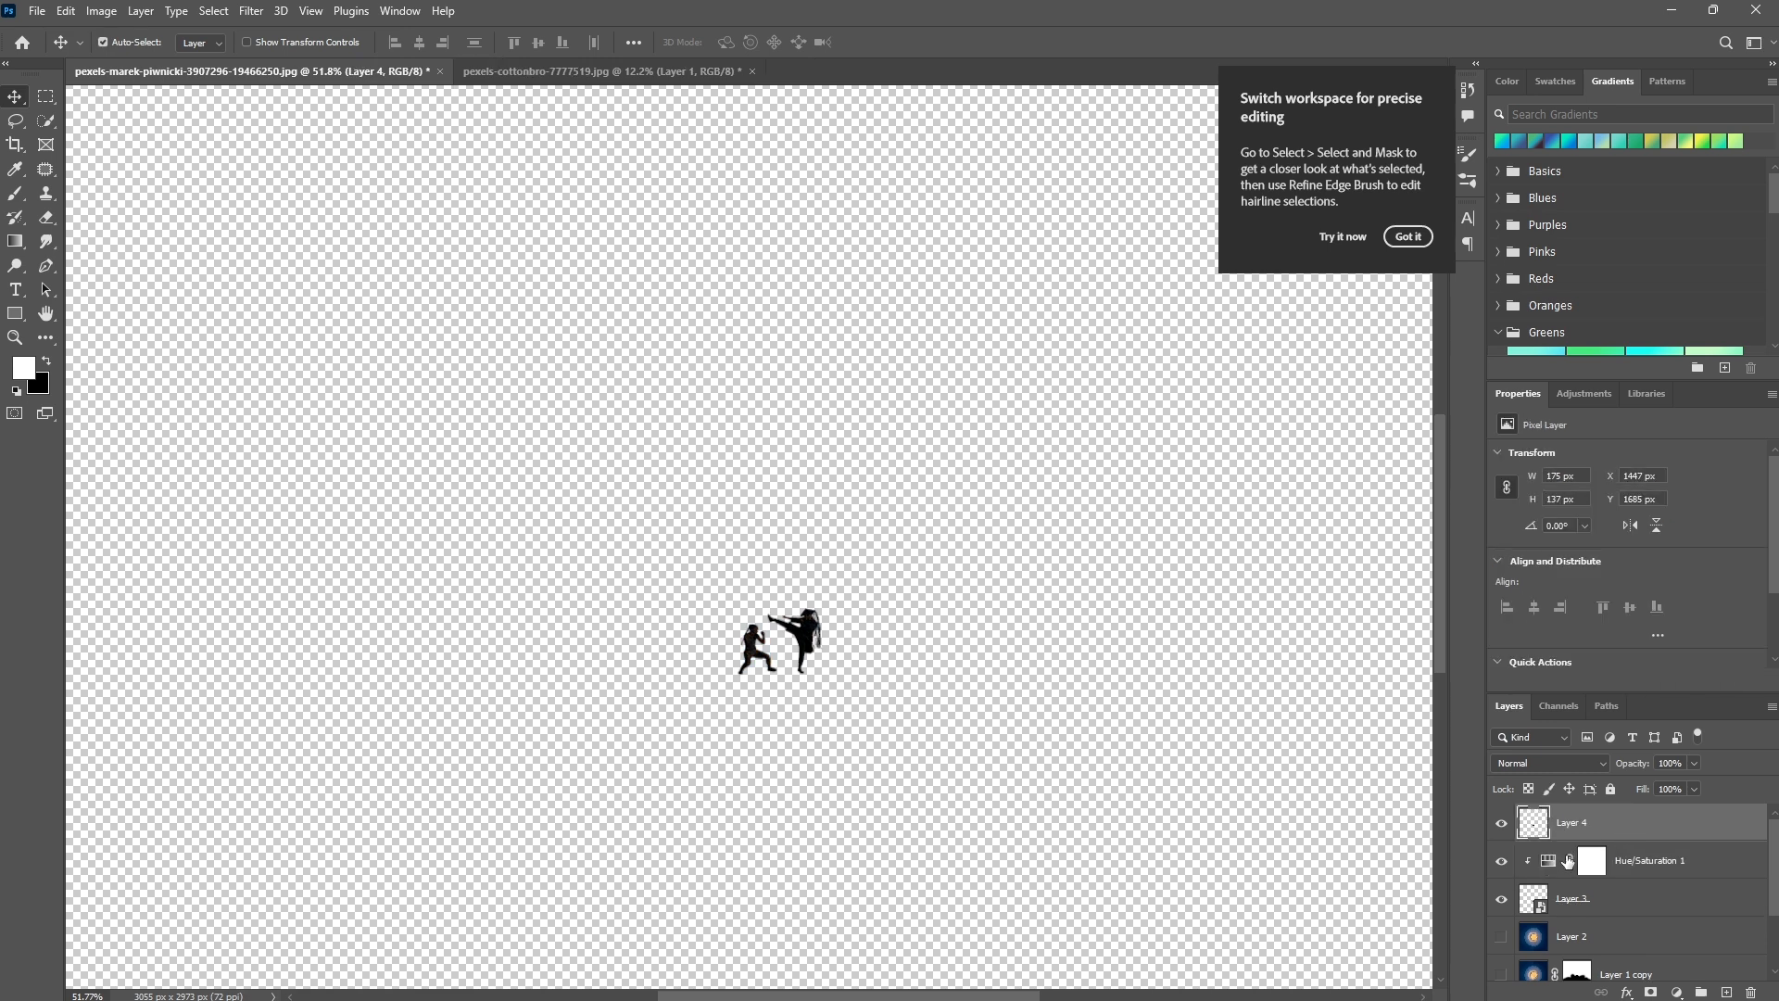
left_click(1501, 939)
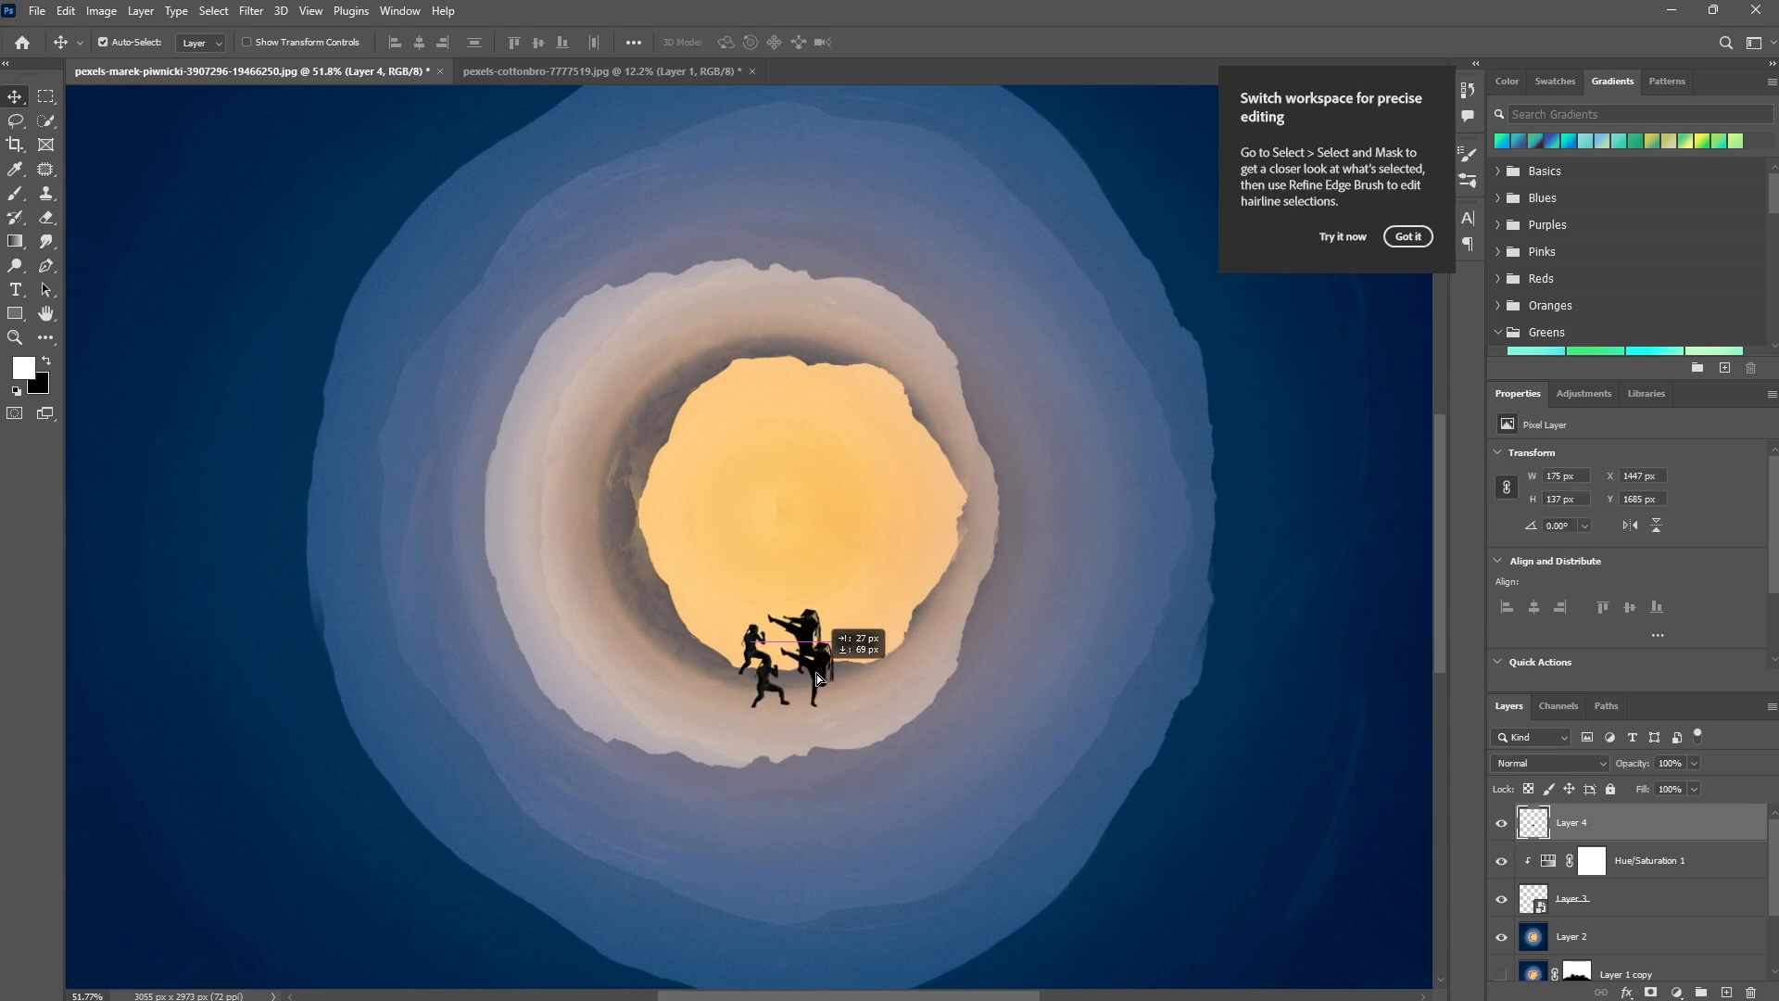
Flip the stamped silhouettes vertically and stretch them to about 155% height as a slanted shadow beneath the fighters' feet.
right_click(806, 681)
key("ctrl+t")
right_click(801, 674)
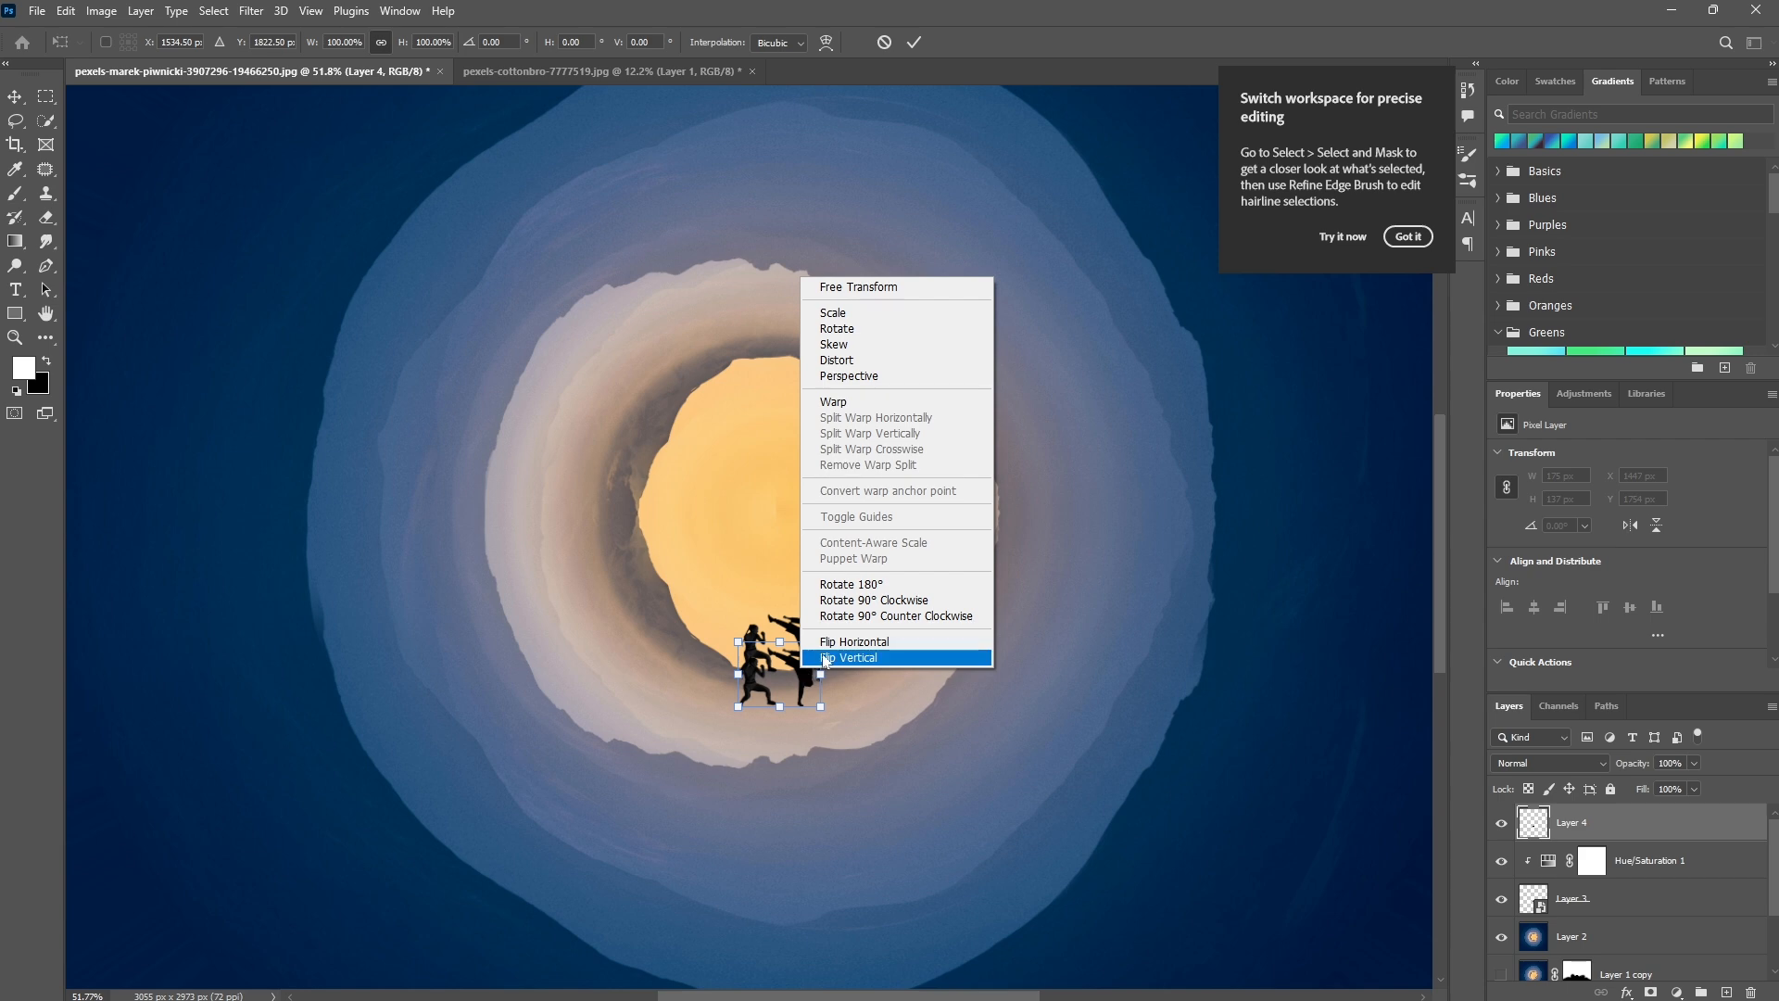
left_click(819, 657)
left_click_drag(806, 690, 827, 762)
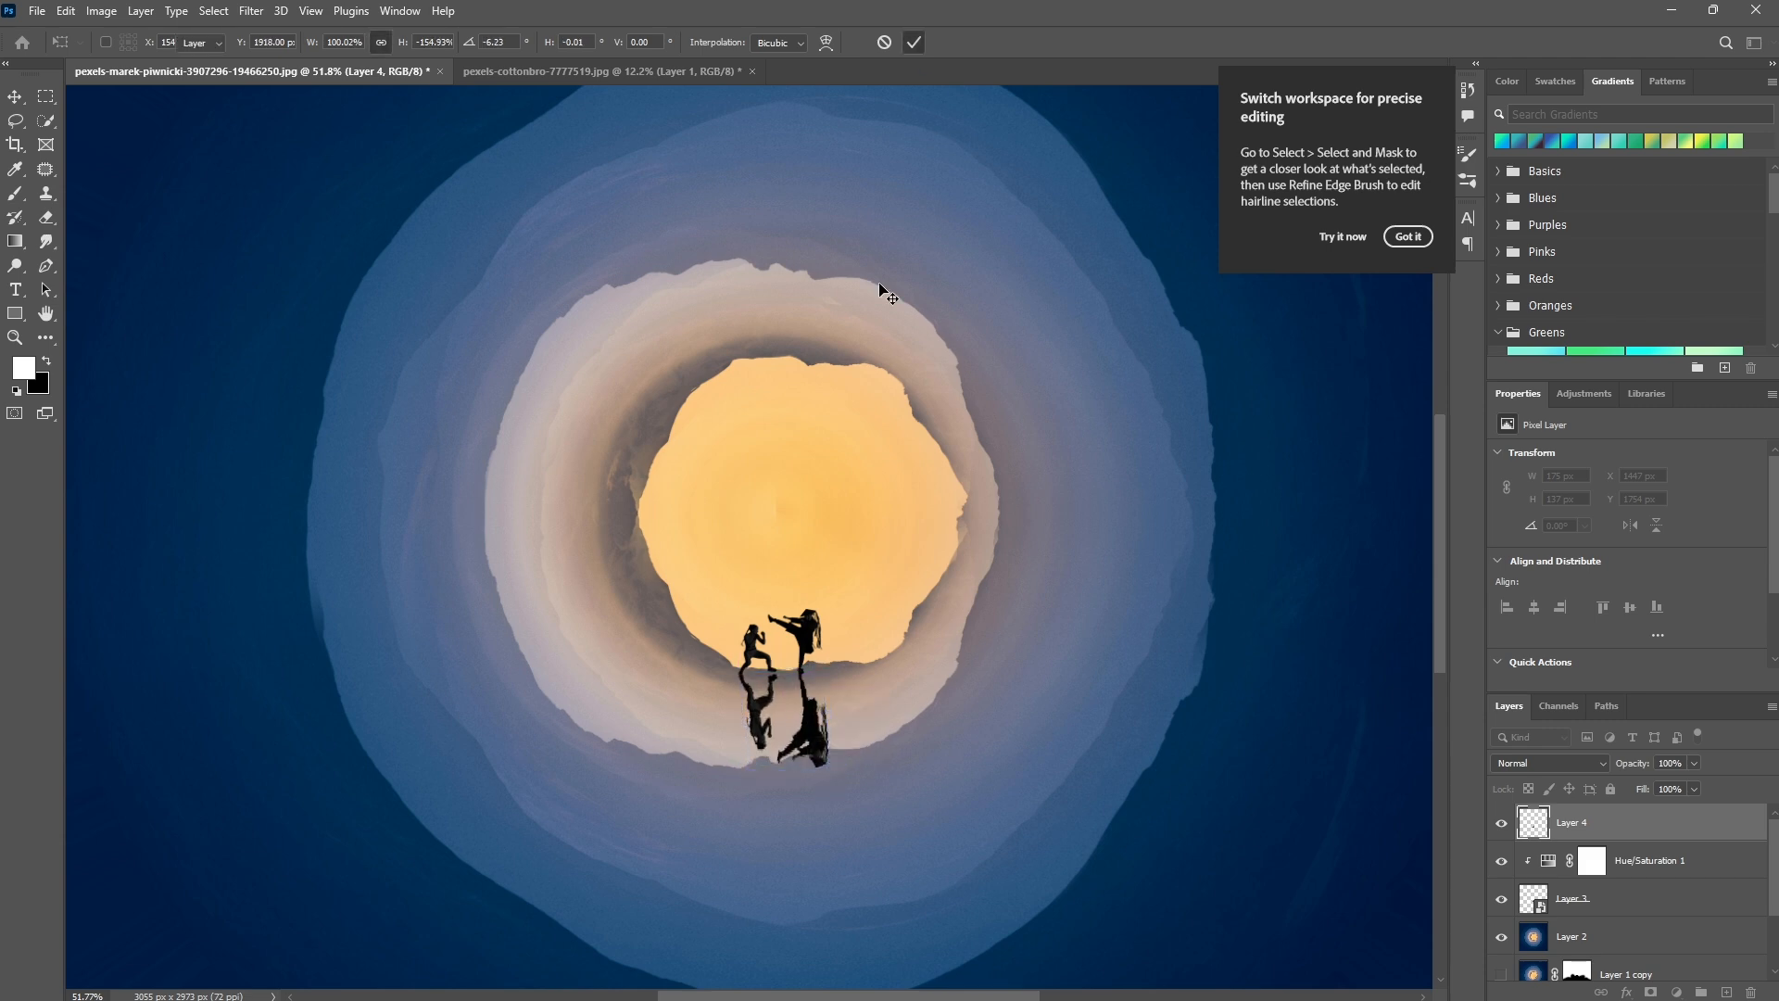
key("Return")
Start a Field Blur on the shadow layer with pins at the feet and at the shadows' far ends.
left_click(252, 11)
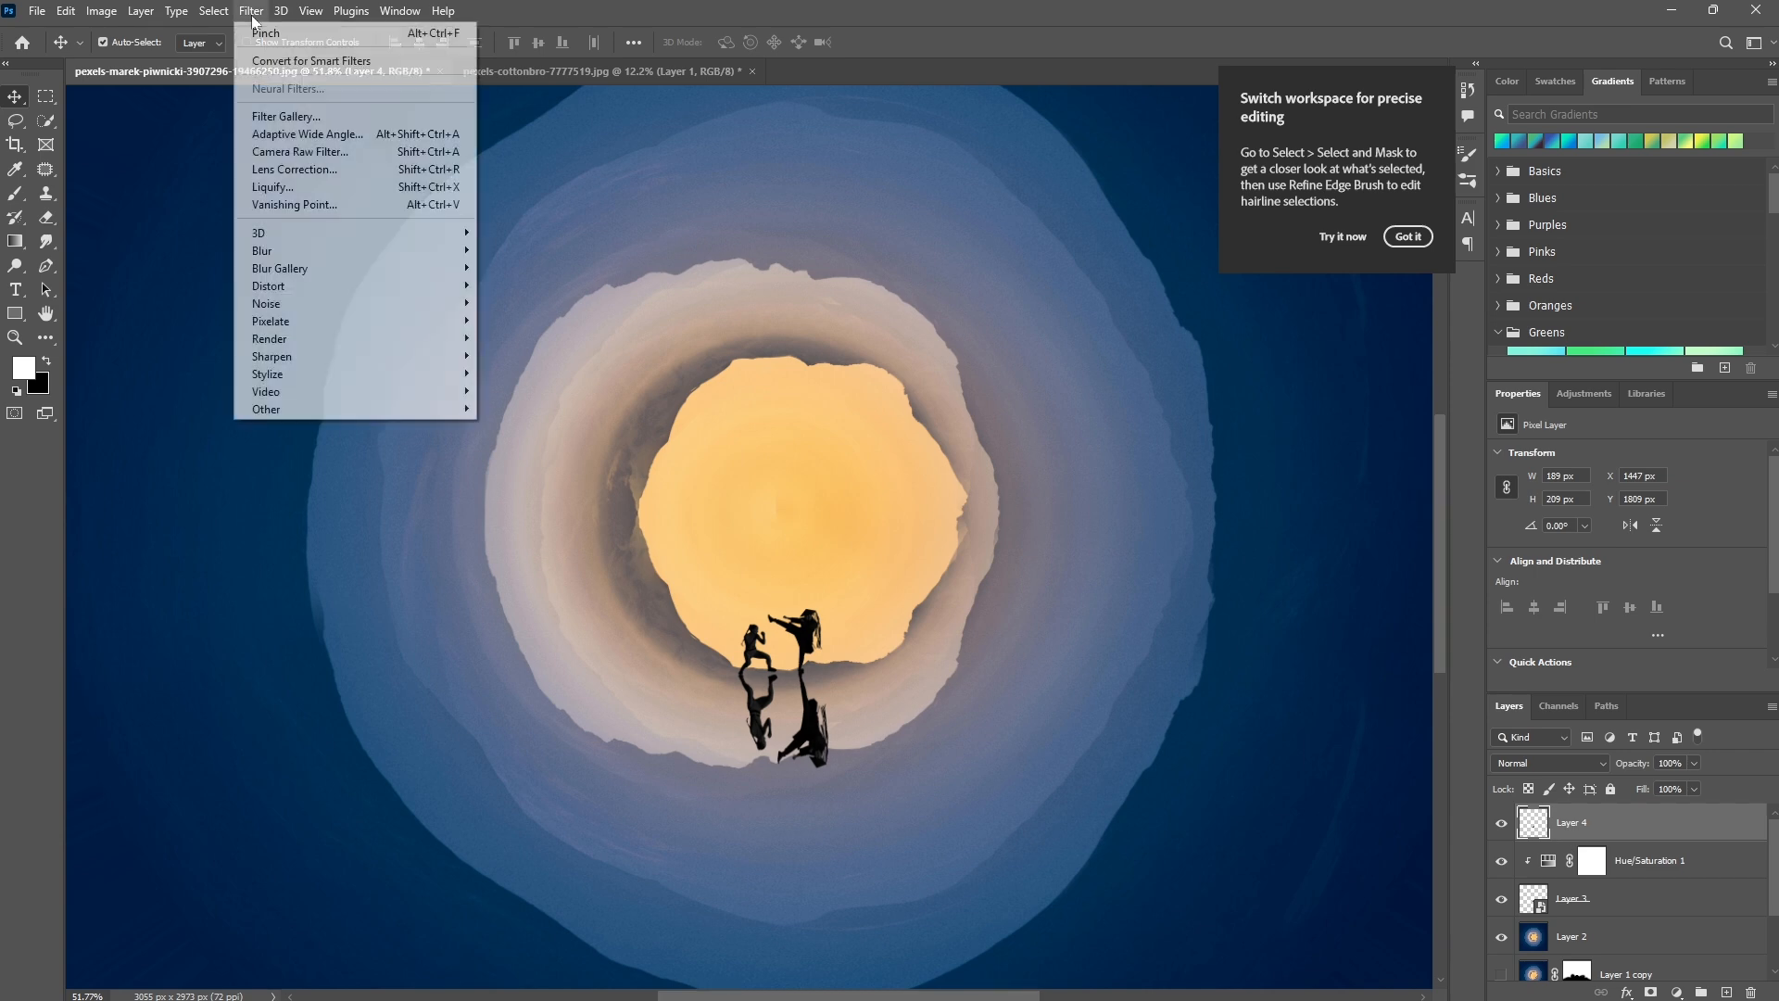
mouse_move(368, 271)
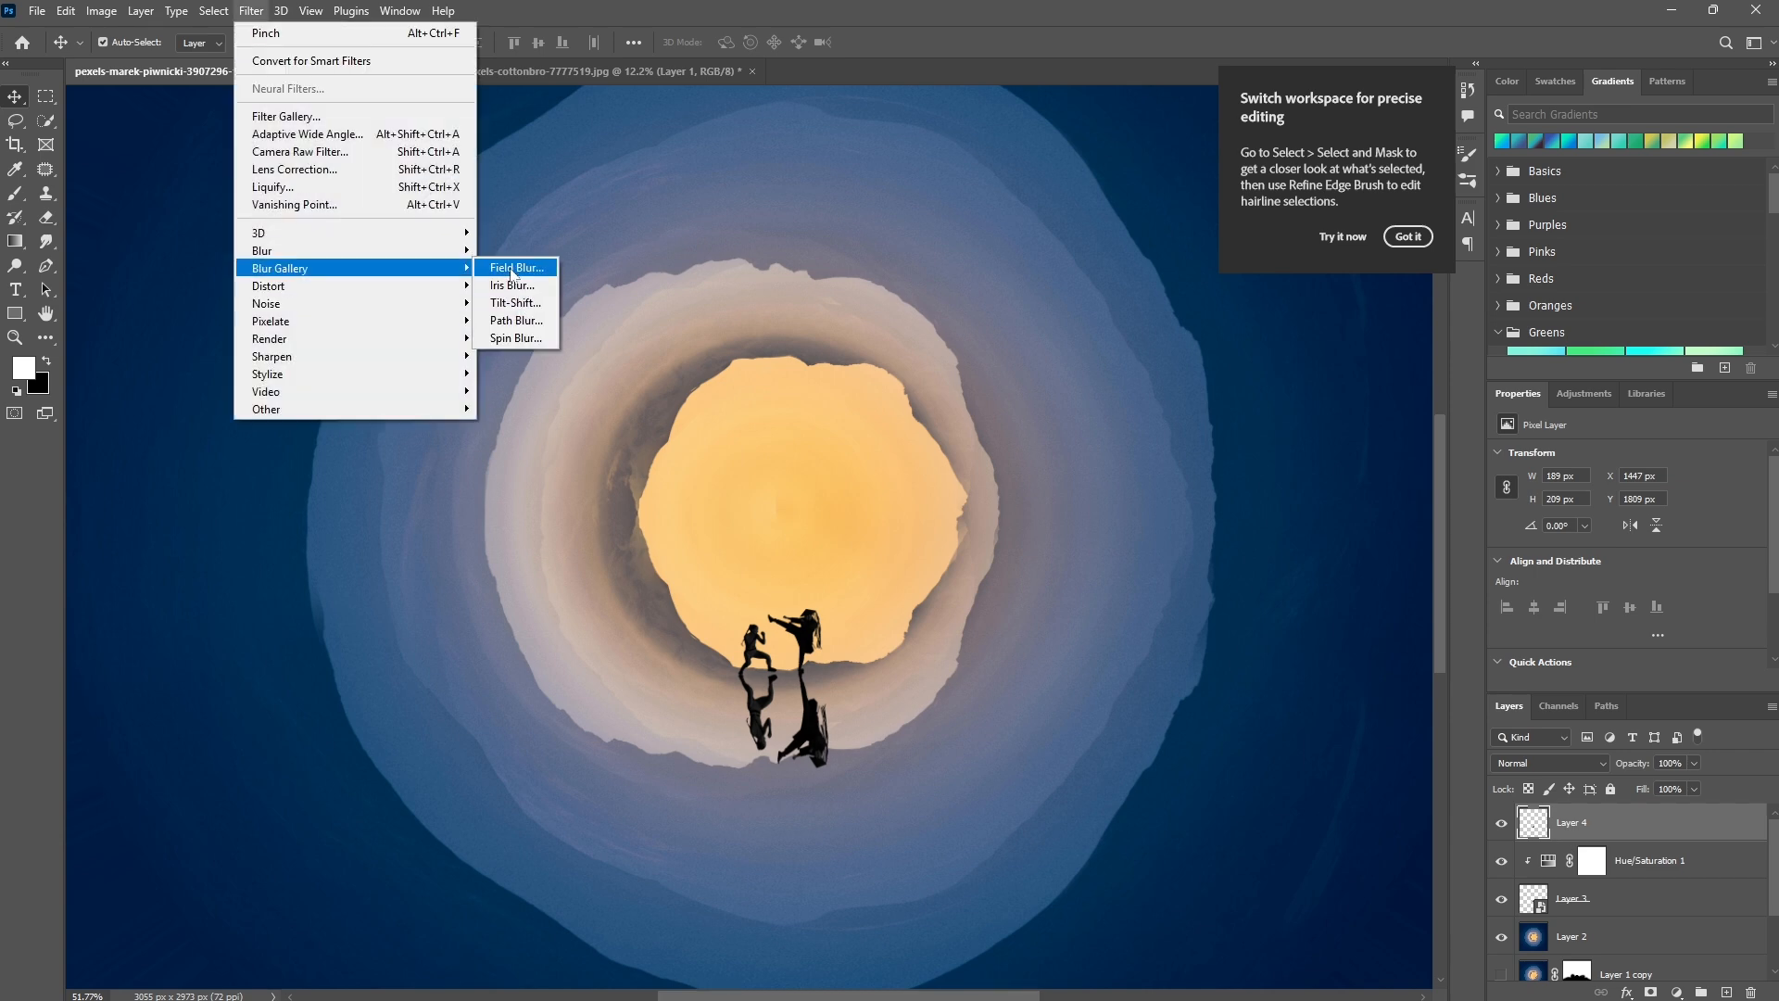
left_click(511, 267)
left_click(788, 674)
left_click_drag(804, 691, 812, 660)
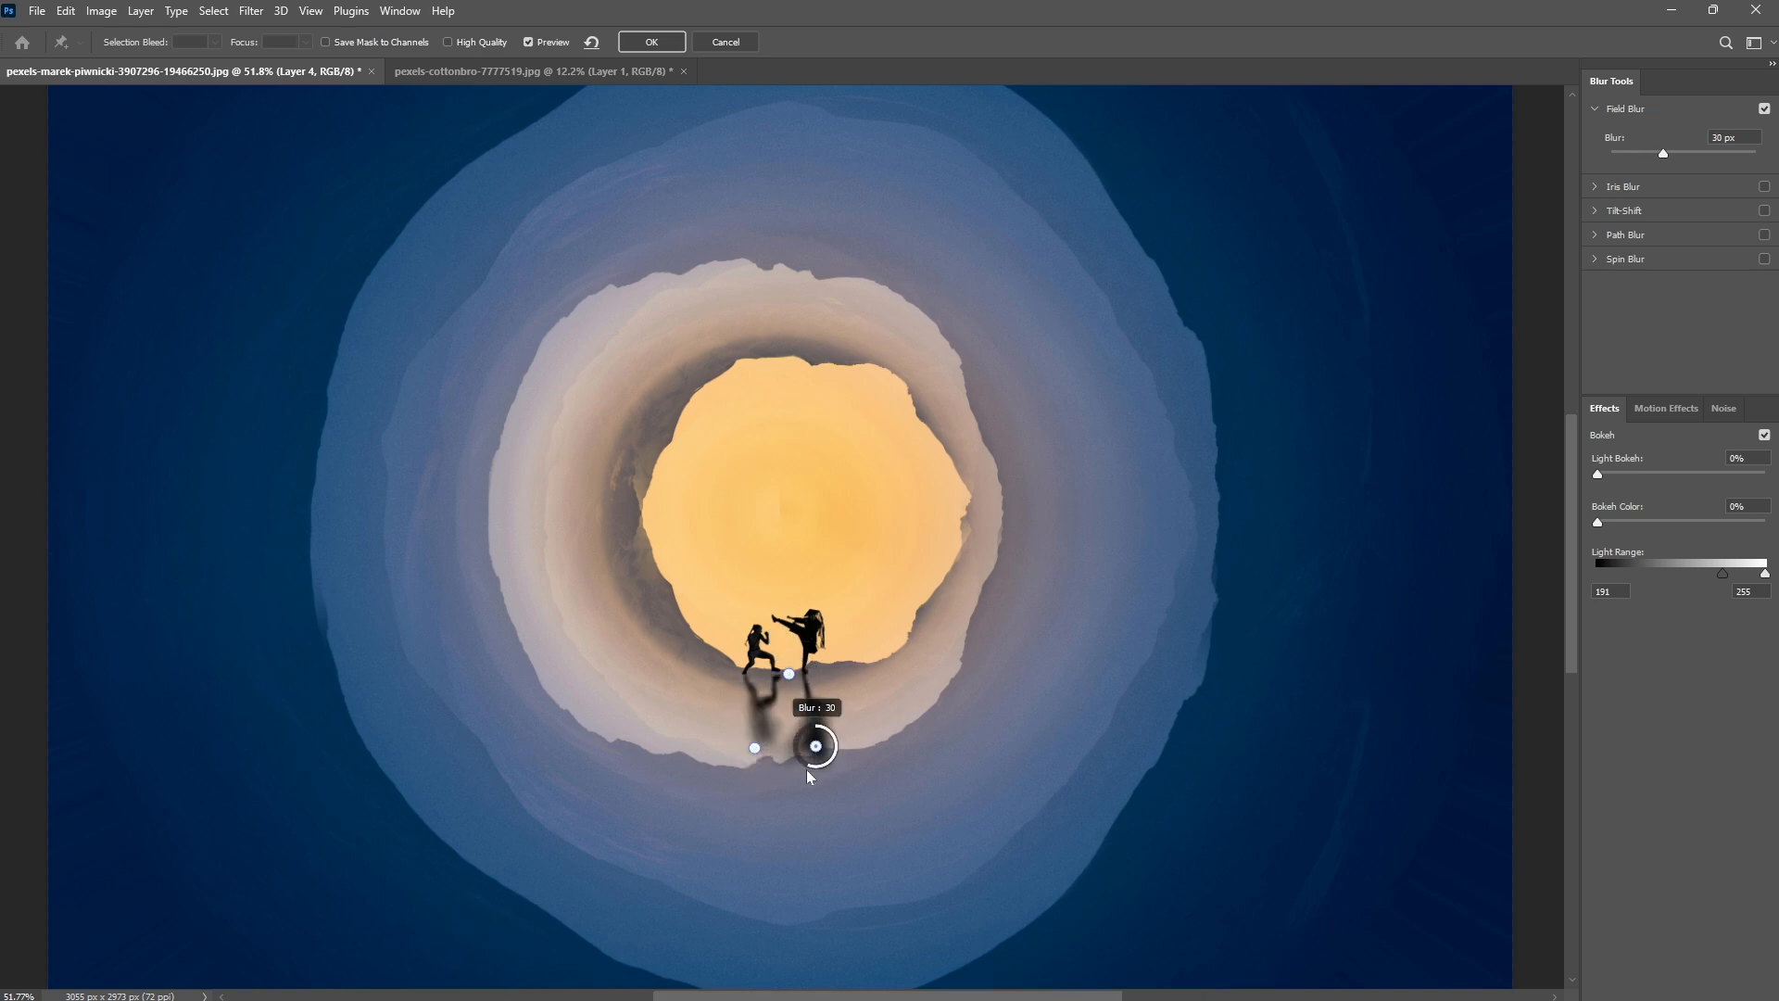
left_click_drag(815, 746, 835, 739)
Pin the blur at each fighter's feet, set the far pins to 70 px and 43 px, and apply the Field Blur.
left_click(759, 673)
left_click_drag(788, 673, 799, 672)
left_click(759, 673)
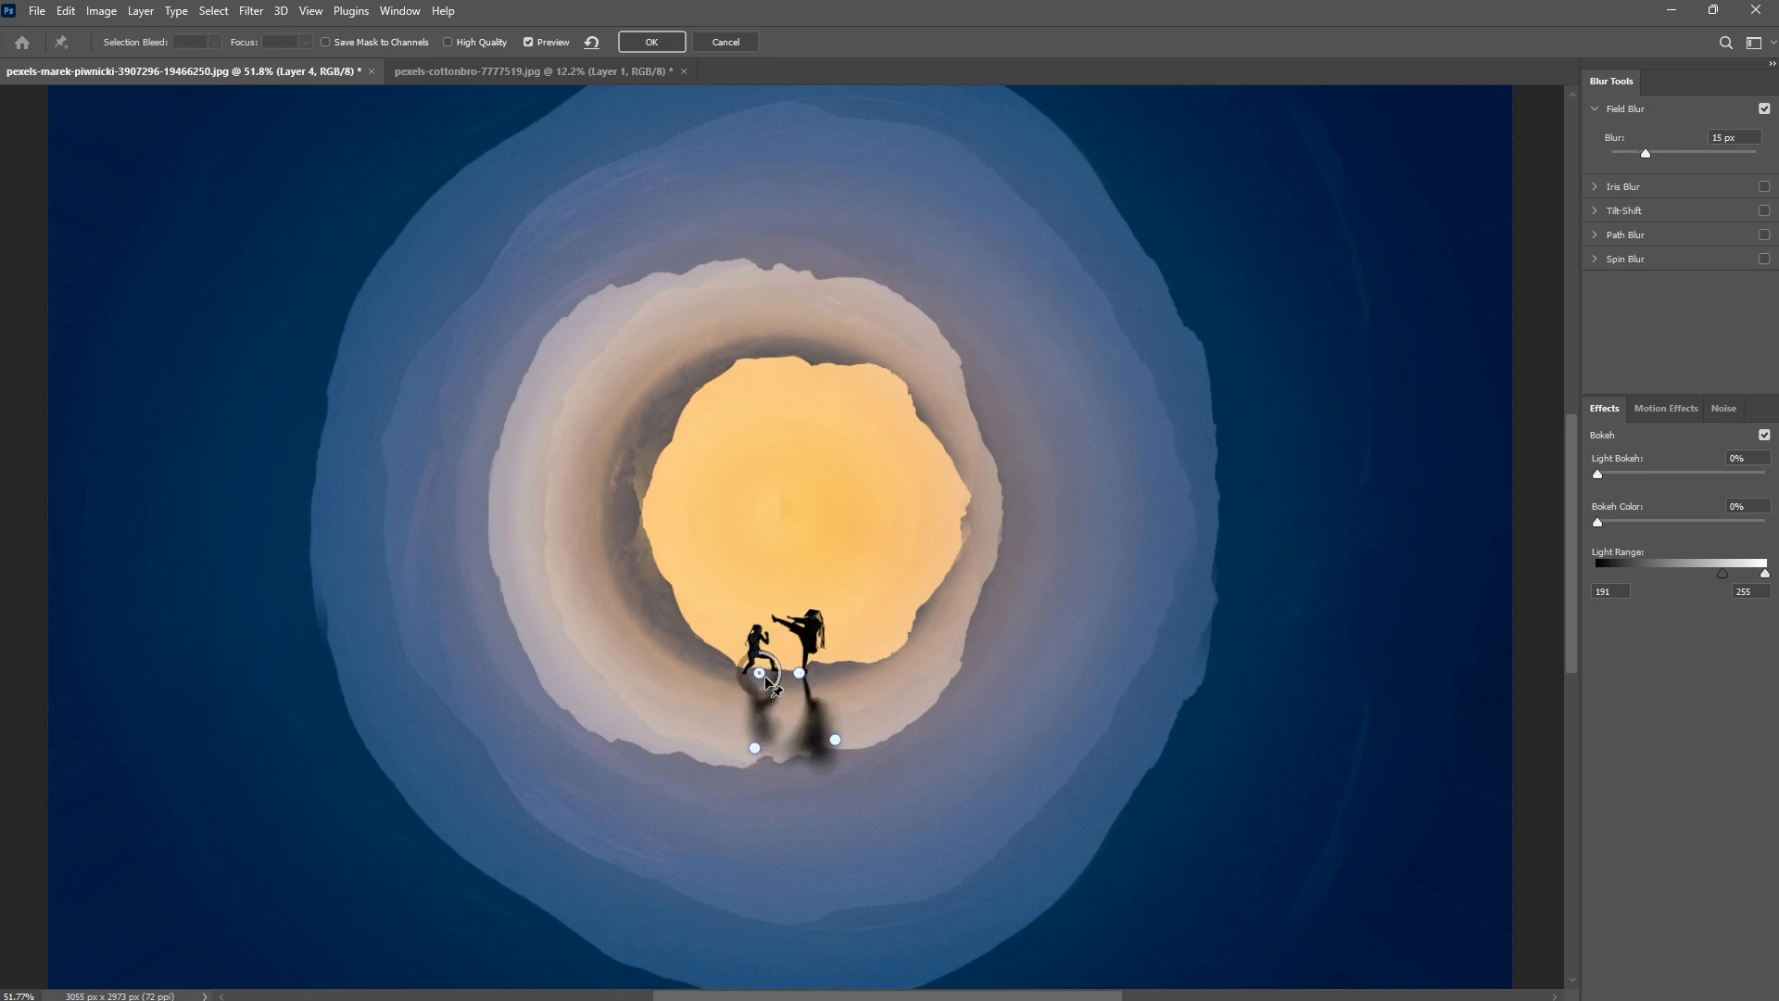
left_click(836, 740)
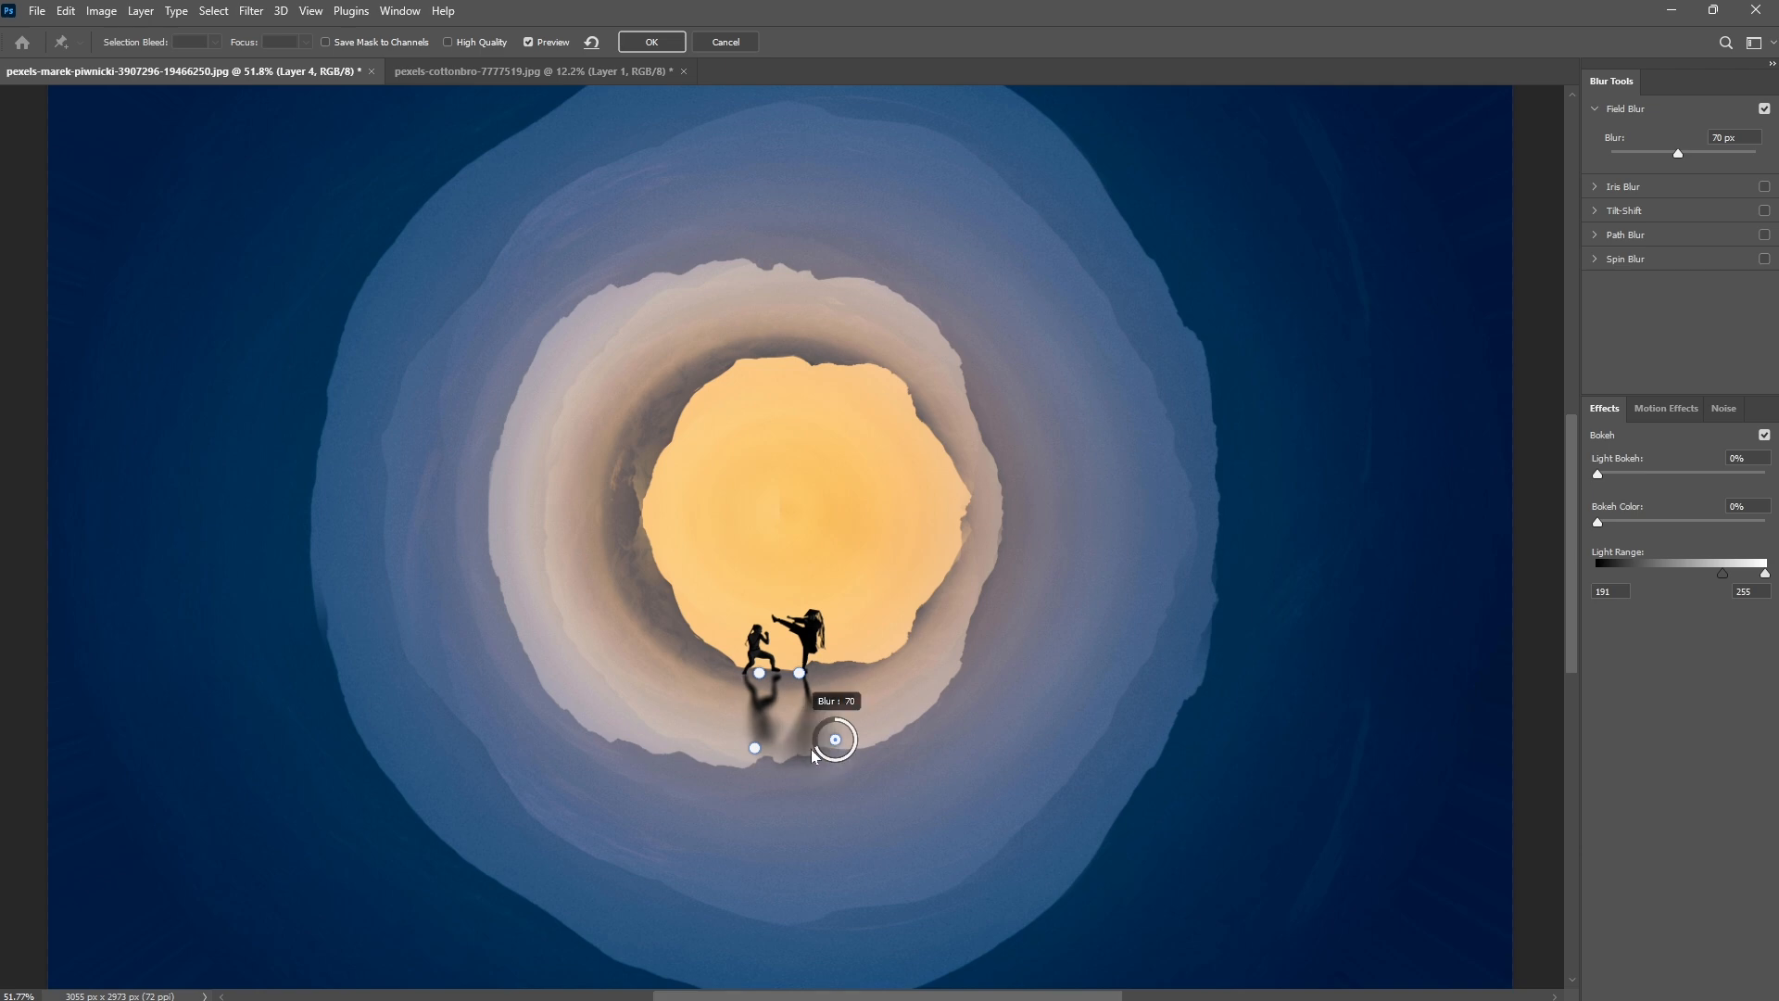
left_click_drag(754, 747, 730, 763)
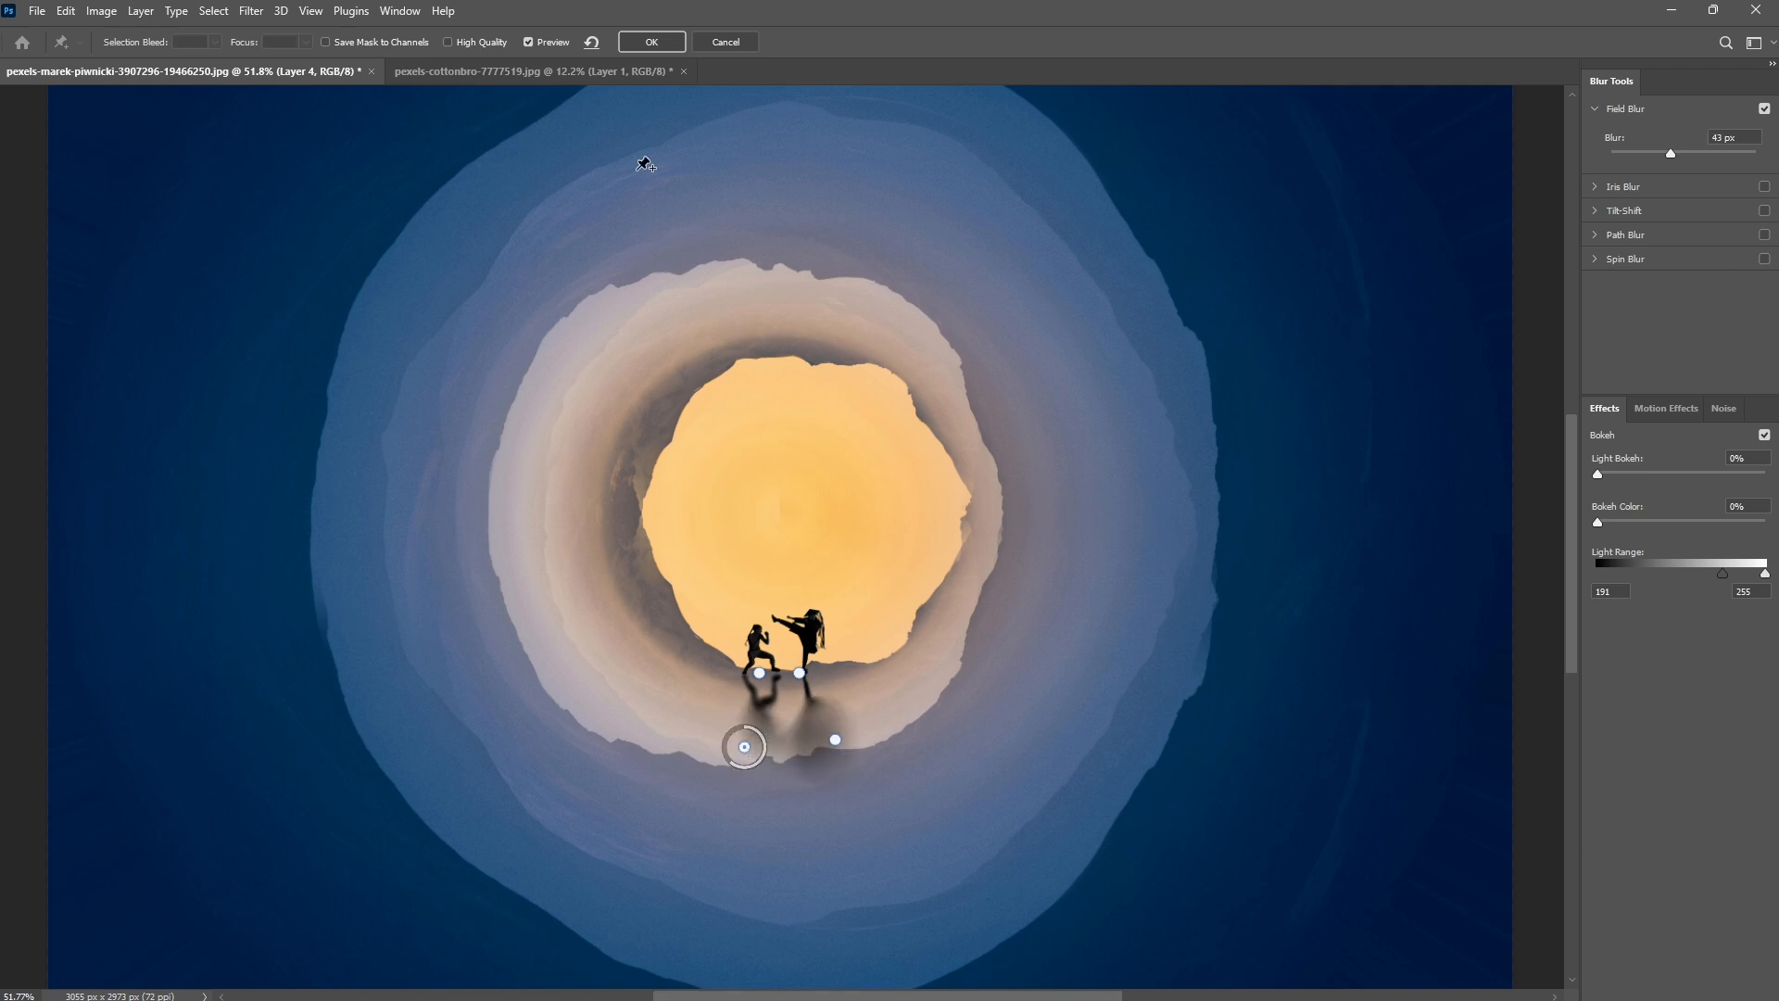
left_click(652, 43)
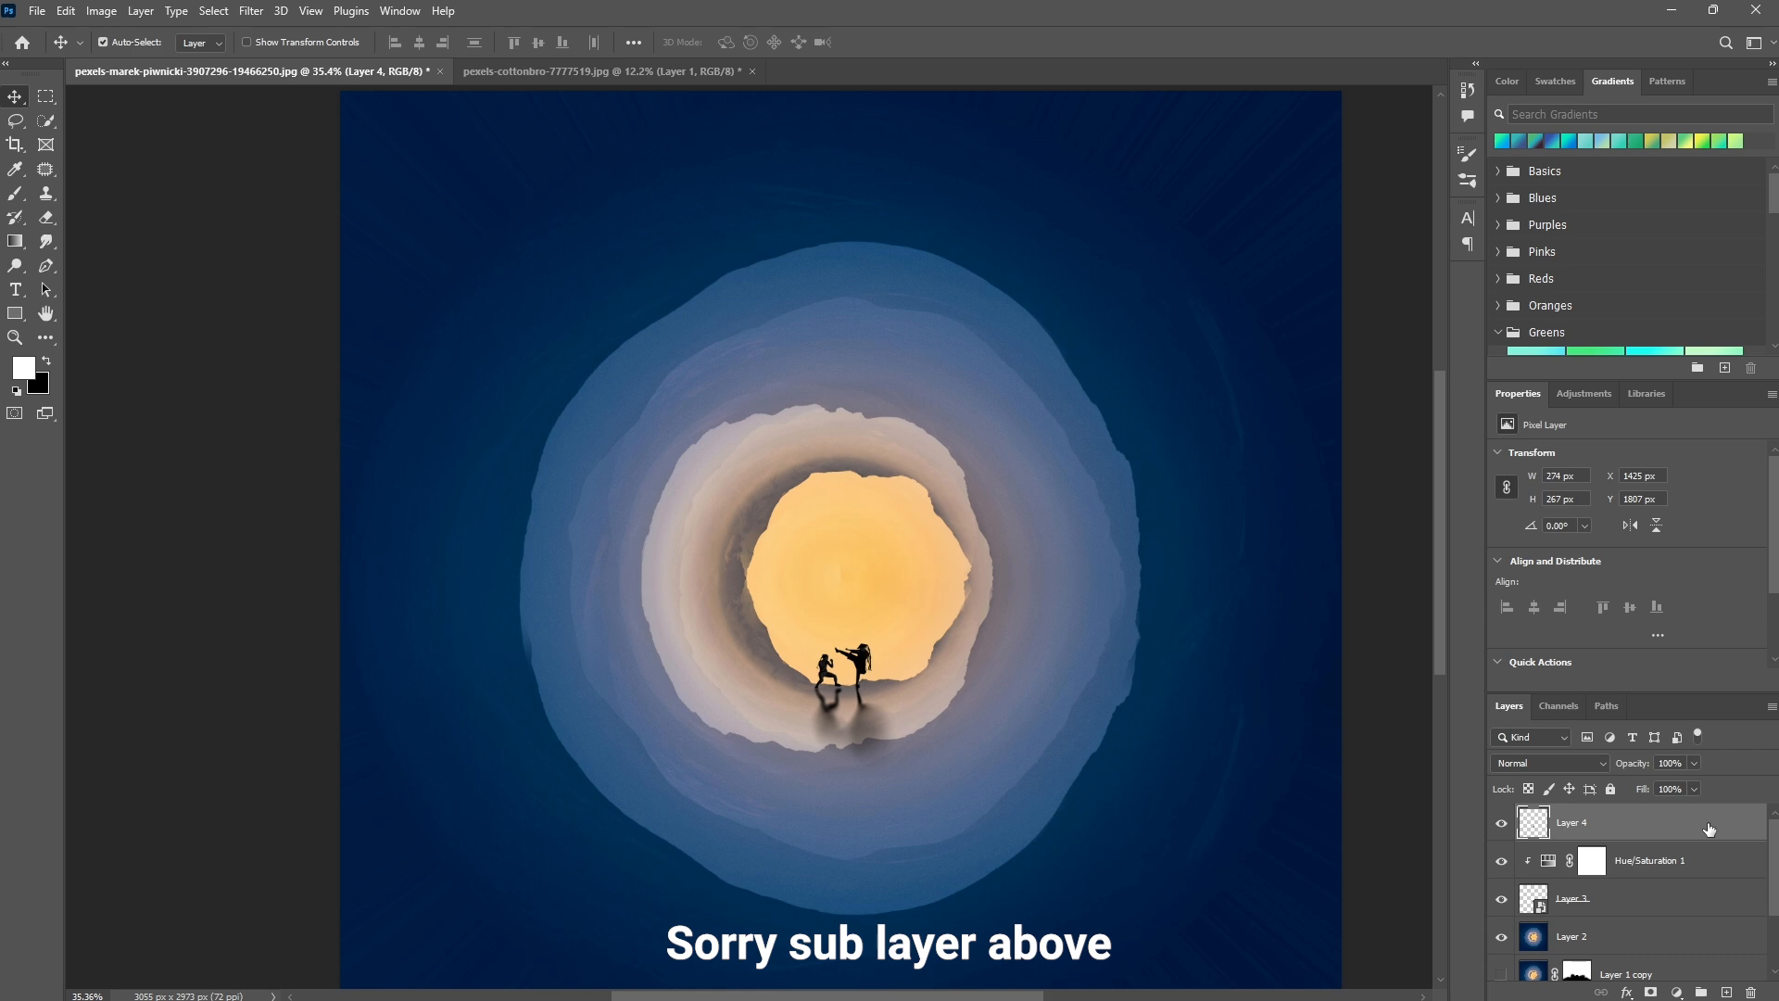
Blend the shadow layer into the ground with Blend If, splitting the Underlying Layer black slider to 9 and white slider to 165.
double_click(1710, 828)
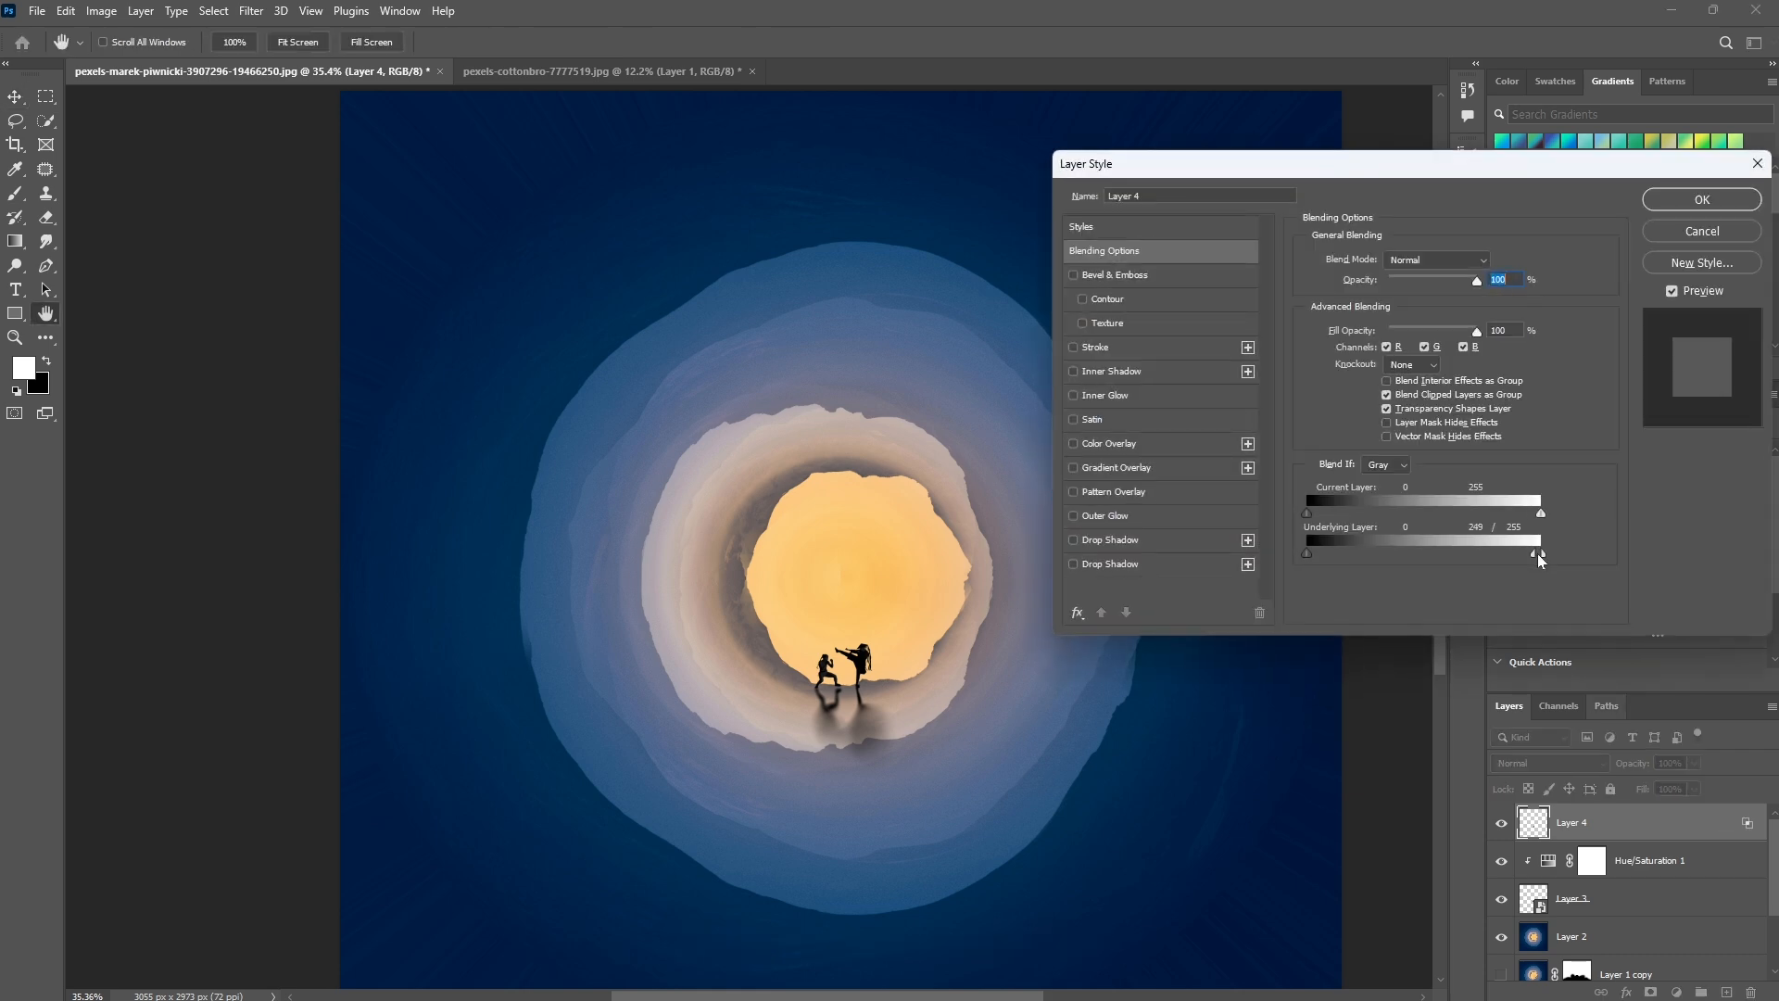
mouse_move(1476, 558)
left_mouse_down()
mouse_move(1361, 557)
mouse_move(1540, 556)
mouse_move(1462, 556)
left_mouse_up()
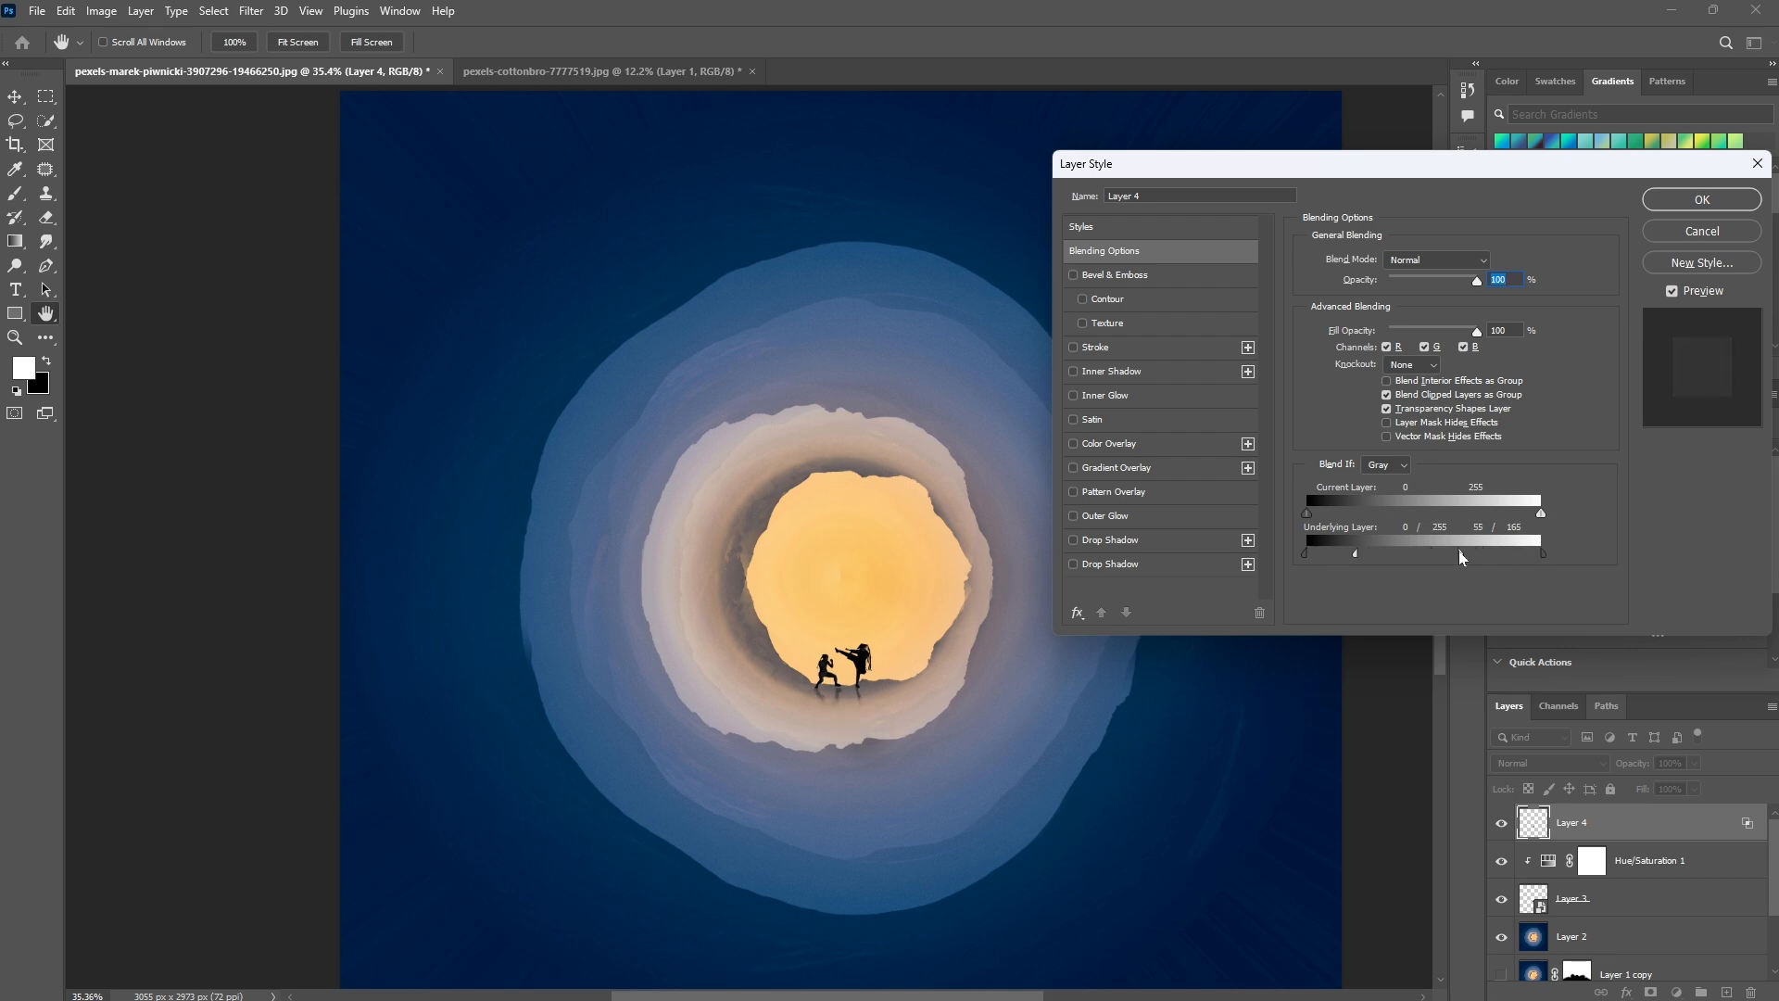
left_click(1701, 202)
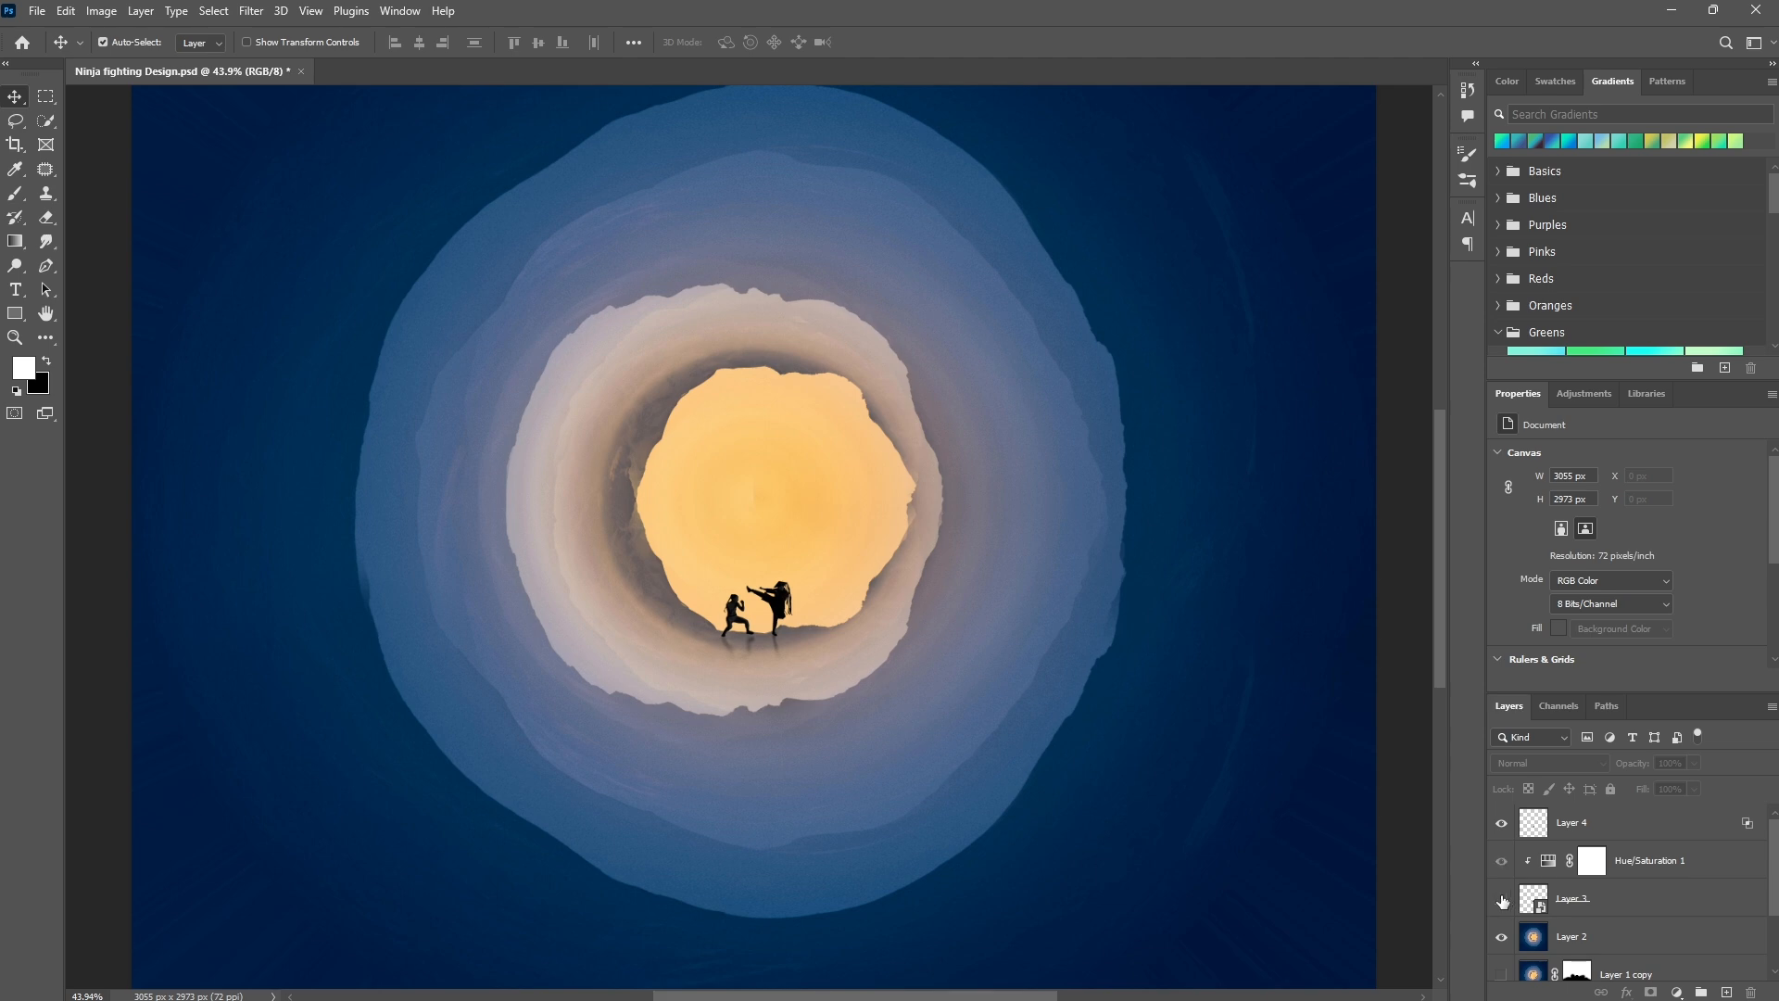
Show the fighters' layer and blend it using Blend If with the Underlying Layer white slider split to about 200.
left_click(1502, 901)
double_click(1720, 901)
left_click_drag(1542, 555, 1485, 557)
left_click_drag(758, 611, 679, 556)
left_click(1486, 556)
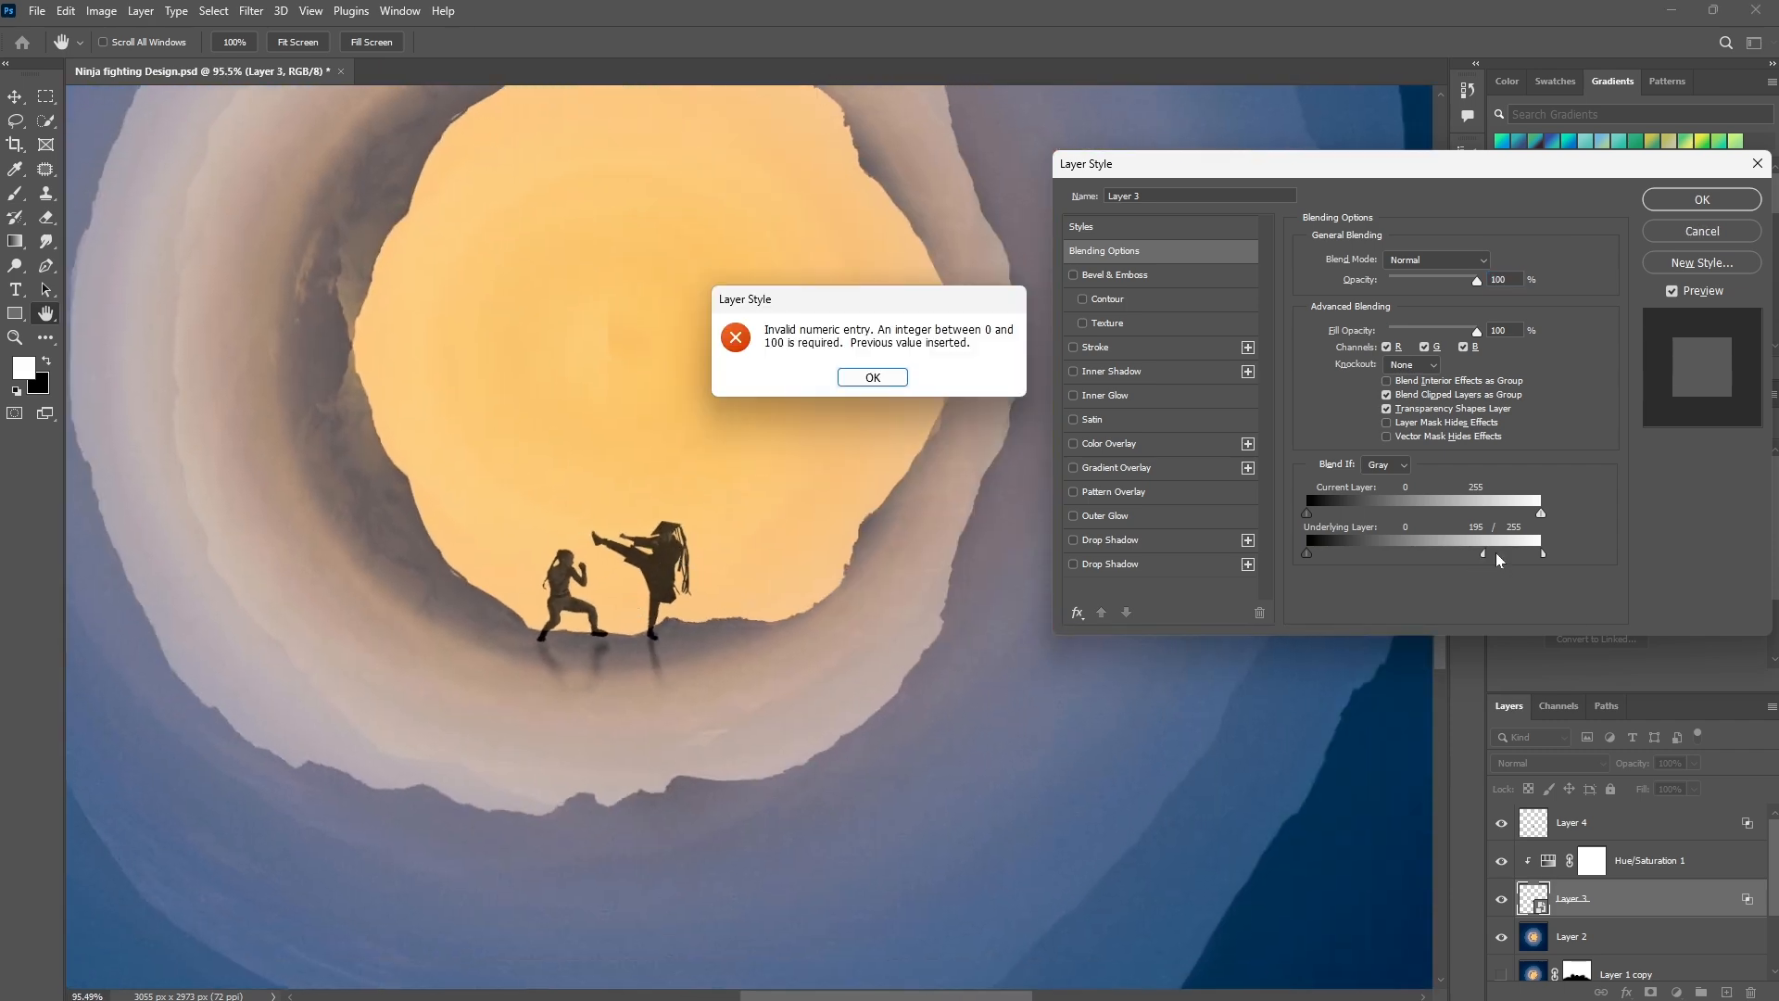
key("Return")
mouse_move(1495, 558)
left_mouse_down()
mouse_move(1452, 554)
mouse_move(1493, 559)
left_mouse_up()
left_click(1685, 201)
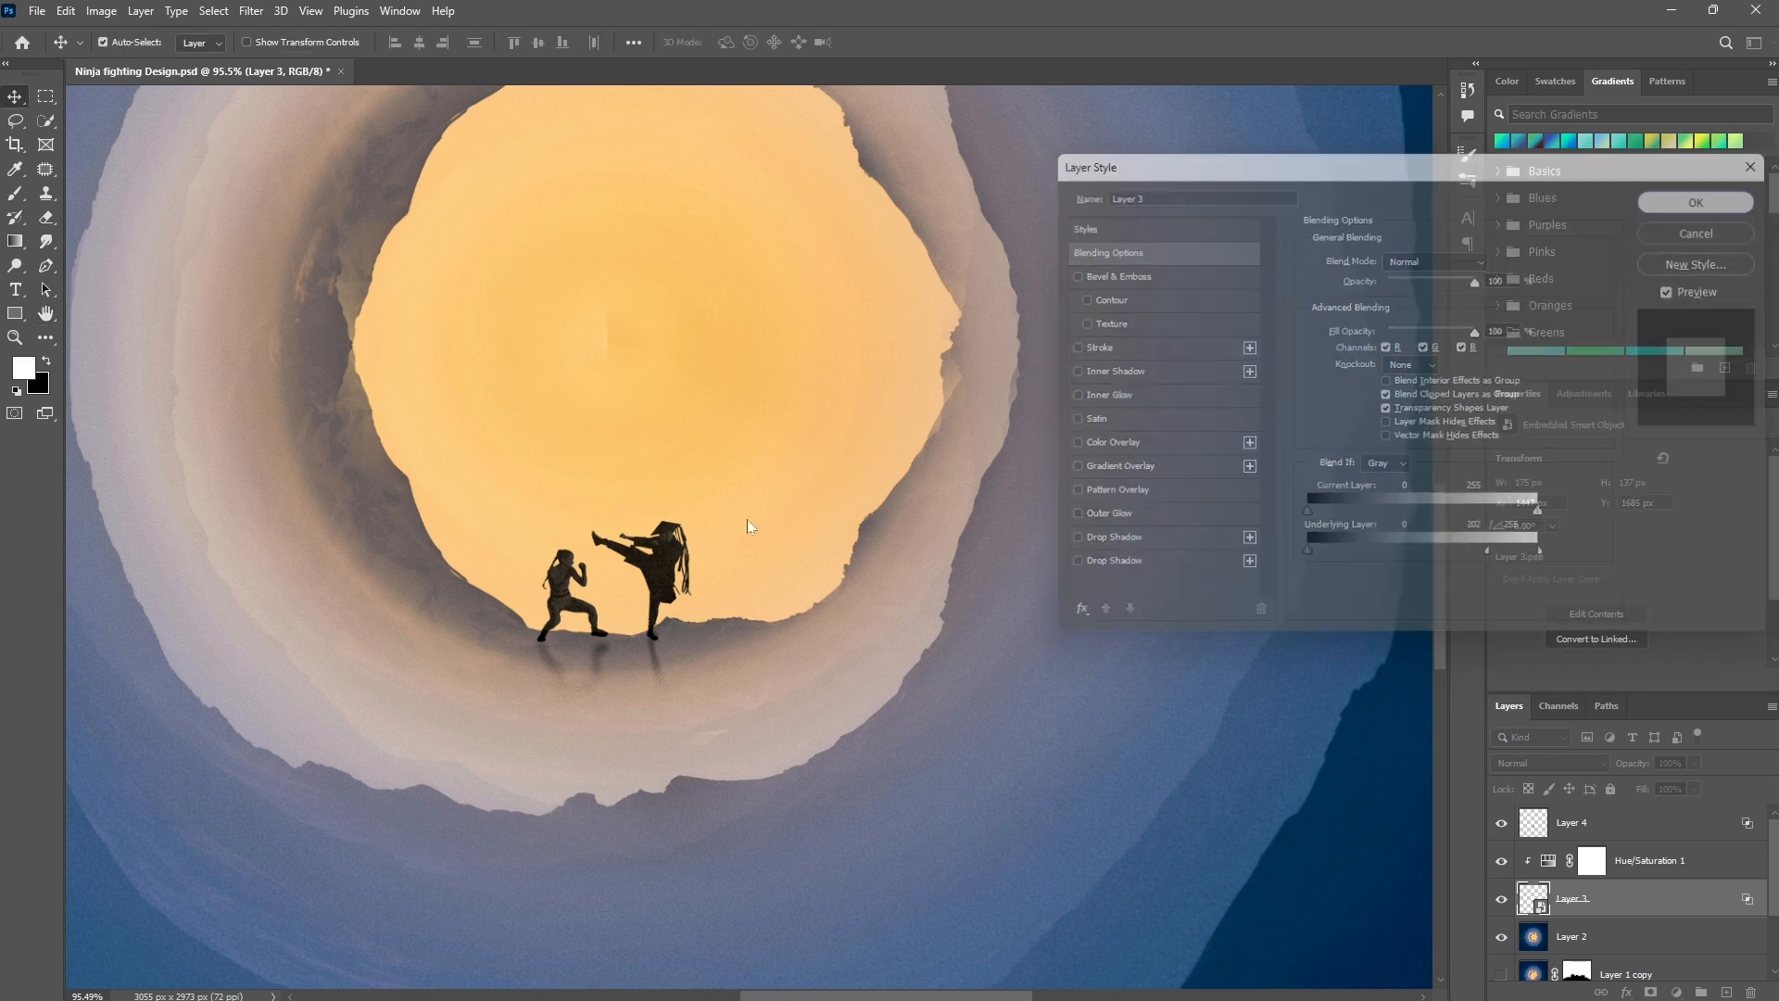
Stamp all visible layers onto a new layer above the shadow and hide every other layer.
key("v")
key("ctrl+0")
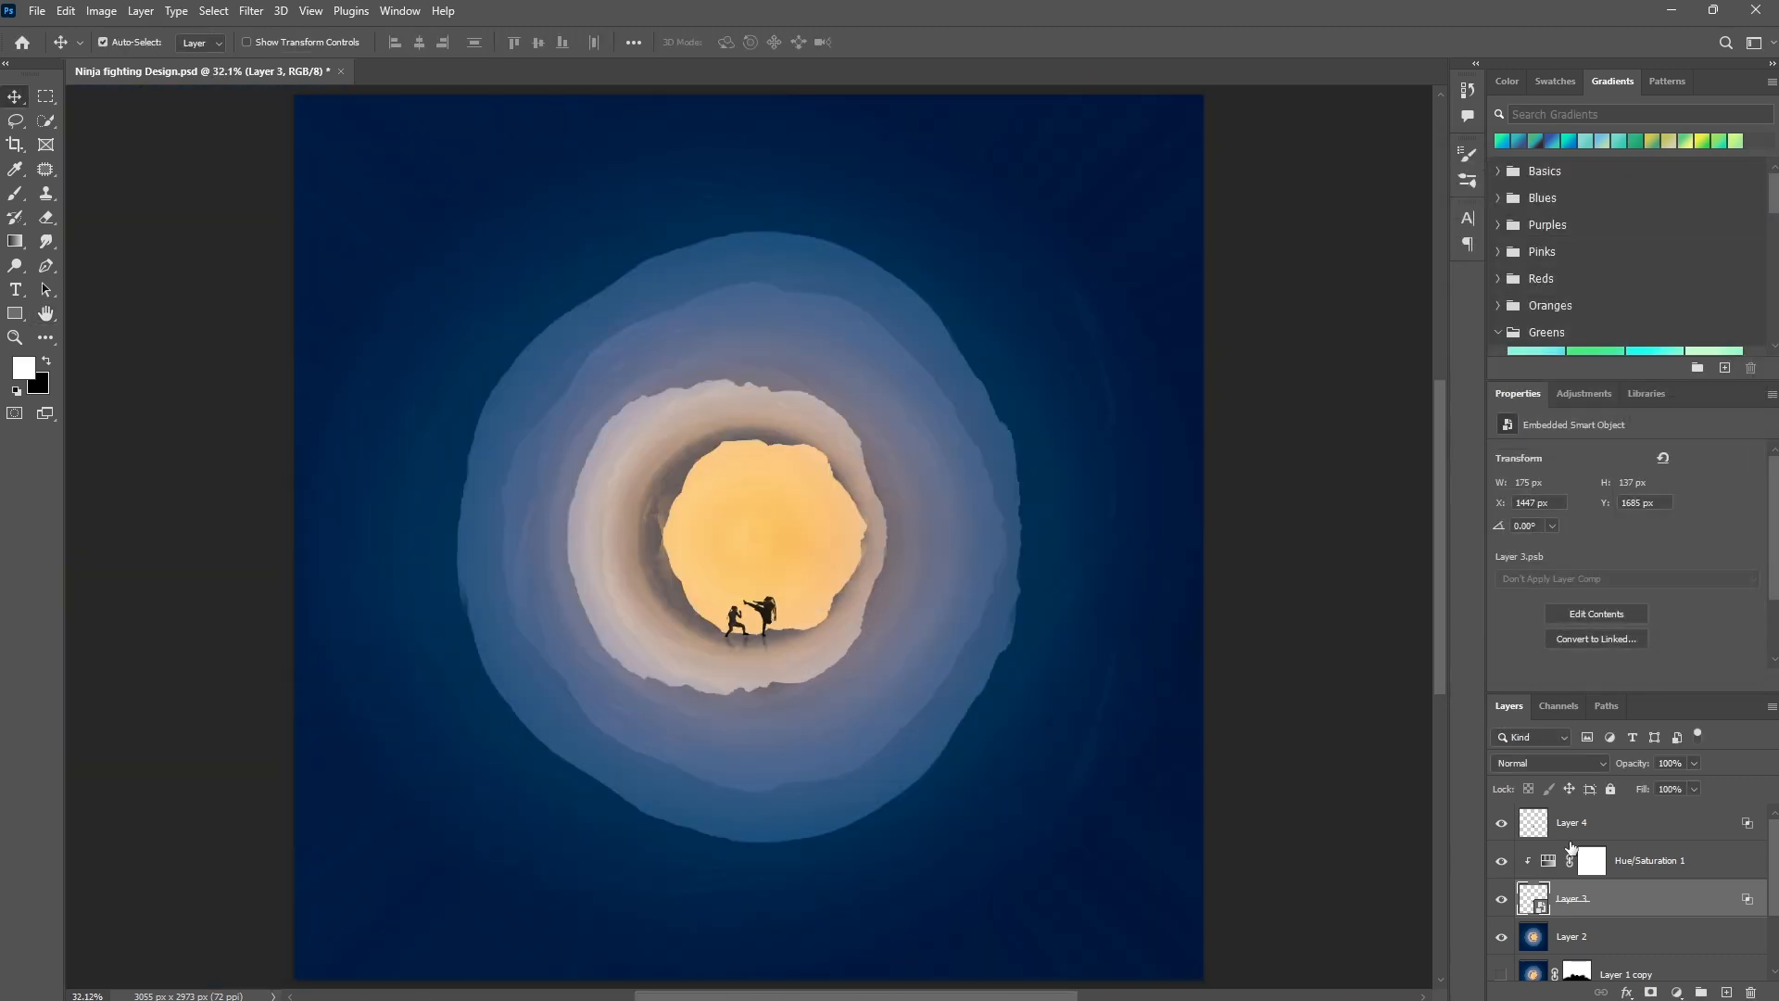
left_click(1589, 830)
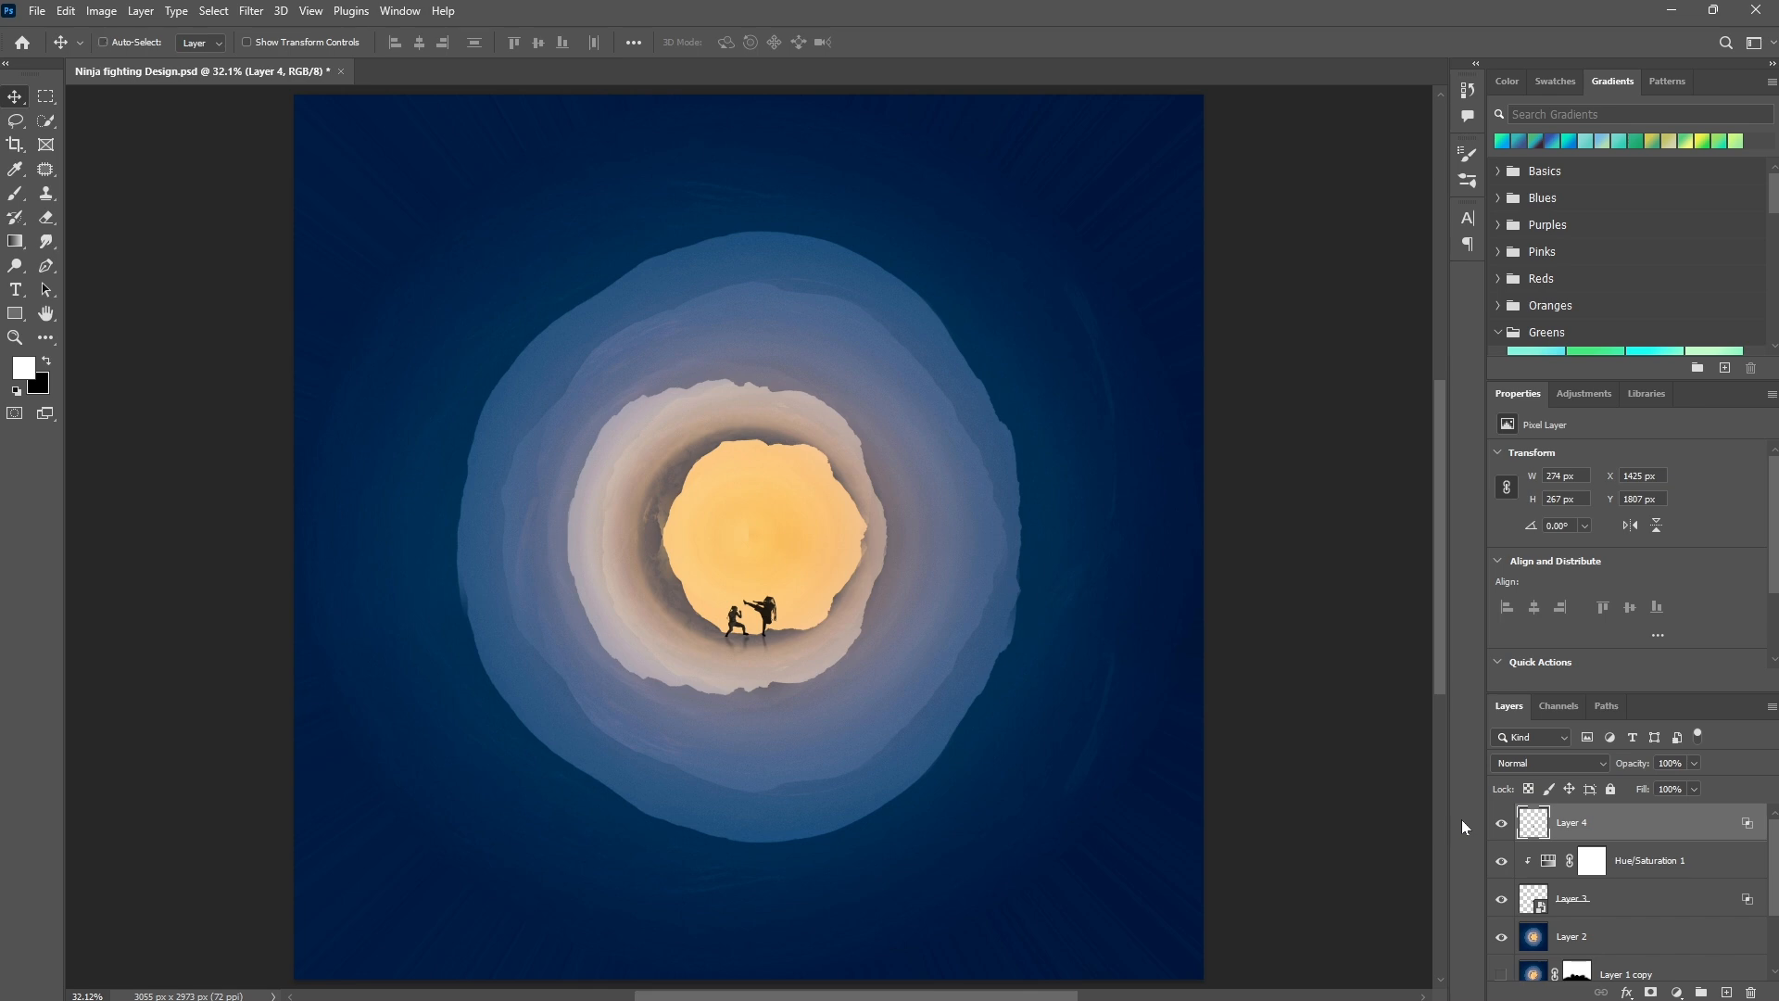
key("ctrl+alt+shift+e")
left_click(1502, 823, "alt")
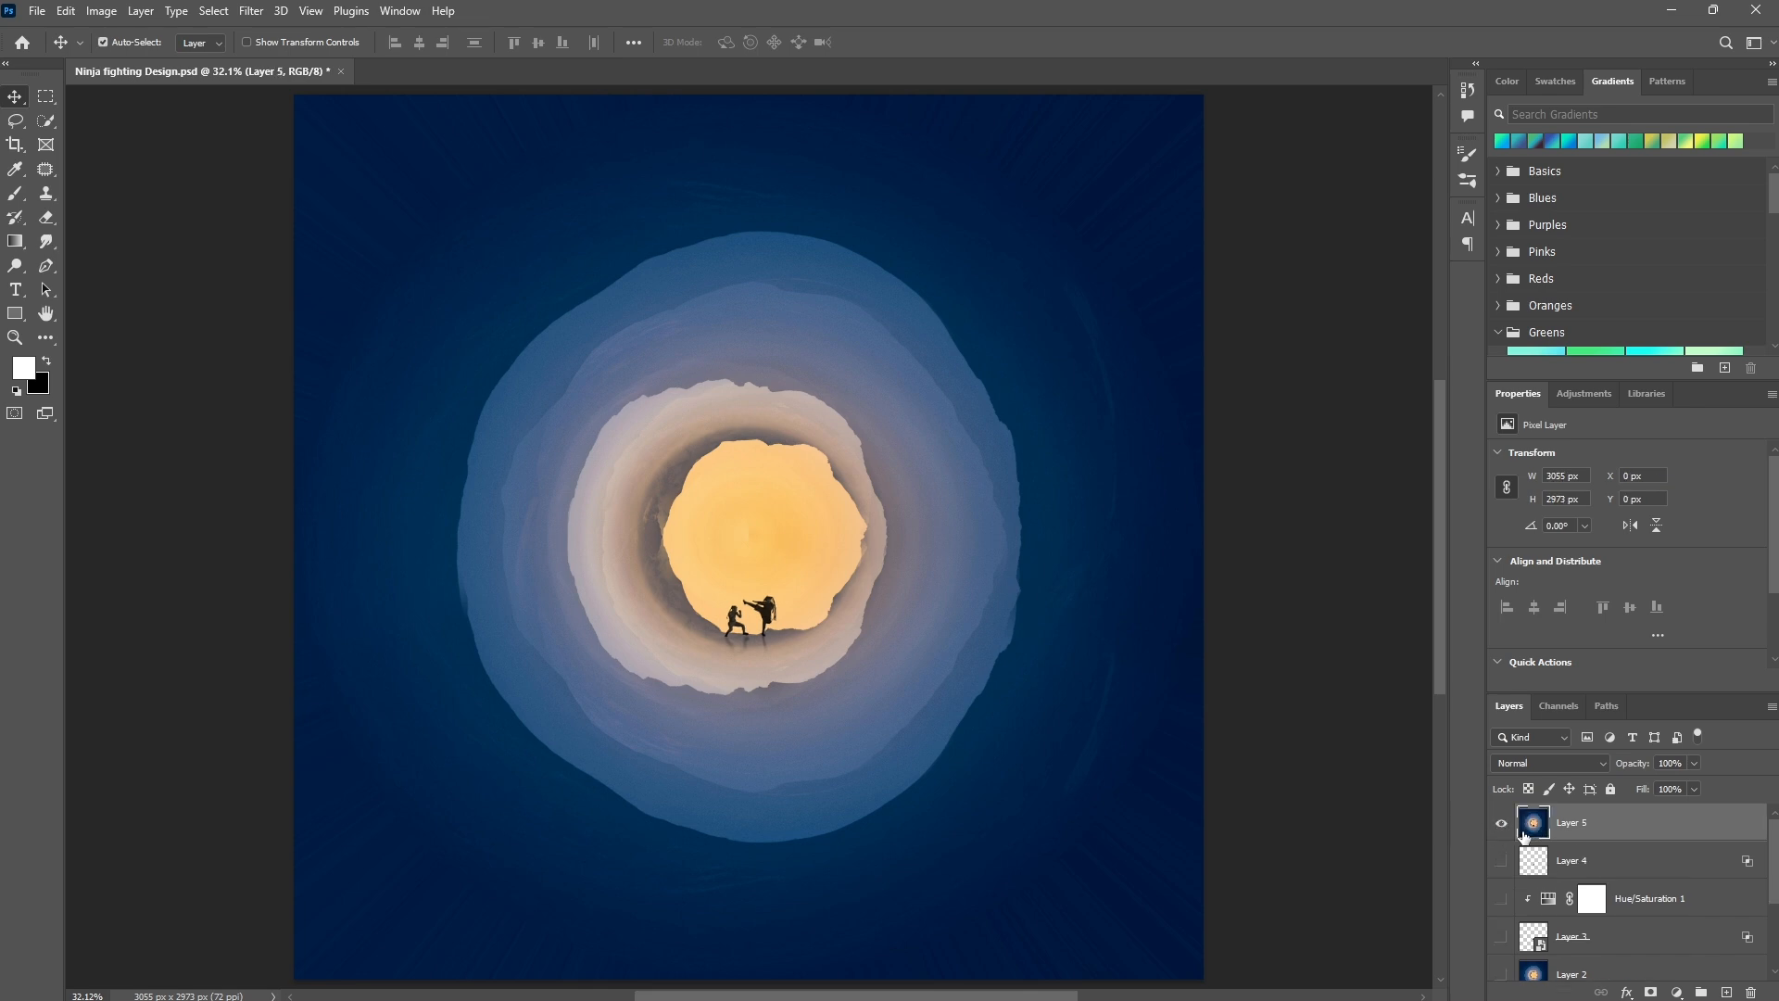
Open the Camera Raw Filter on the stamped layer and set Vibrance +10, Texture +7 and Clarity +5.
left_click(257, 11)
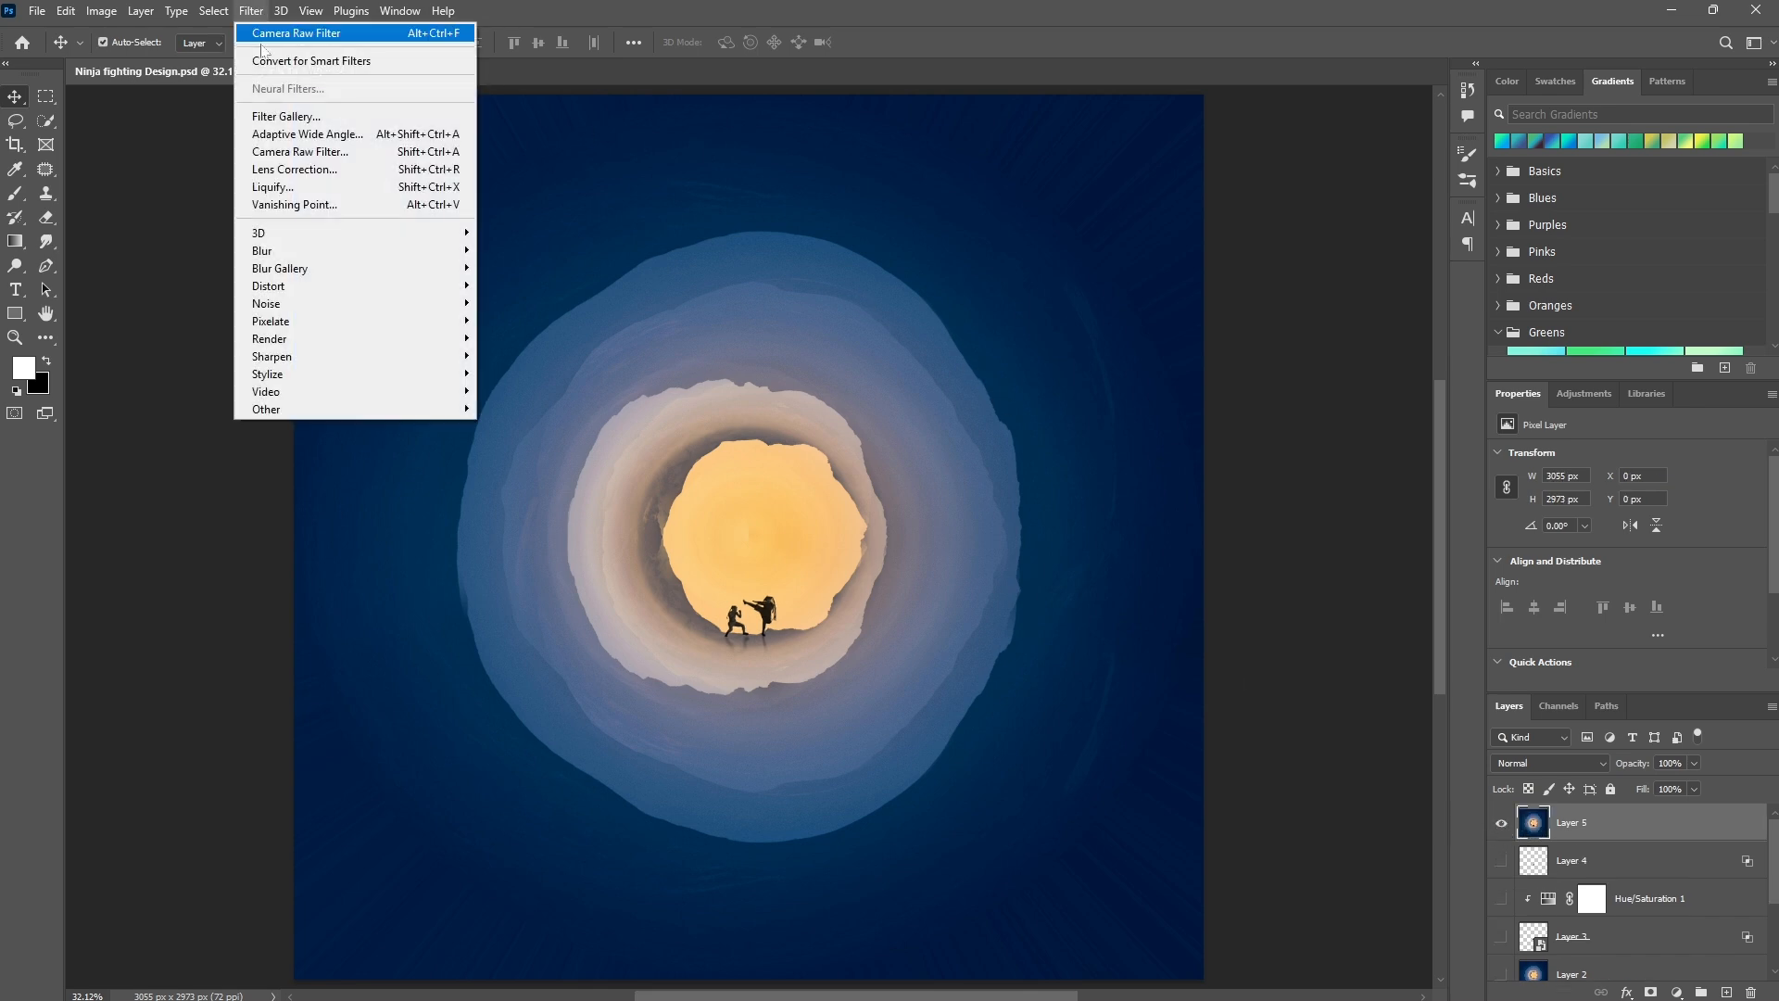
left_click(294, 153)
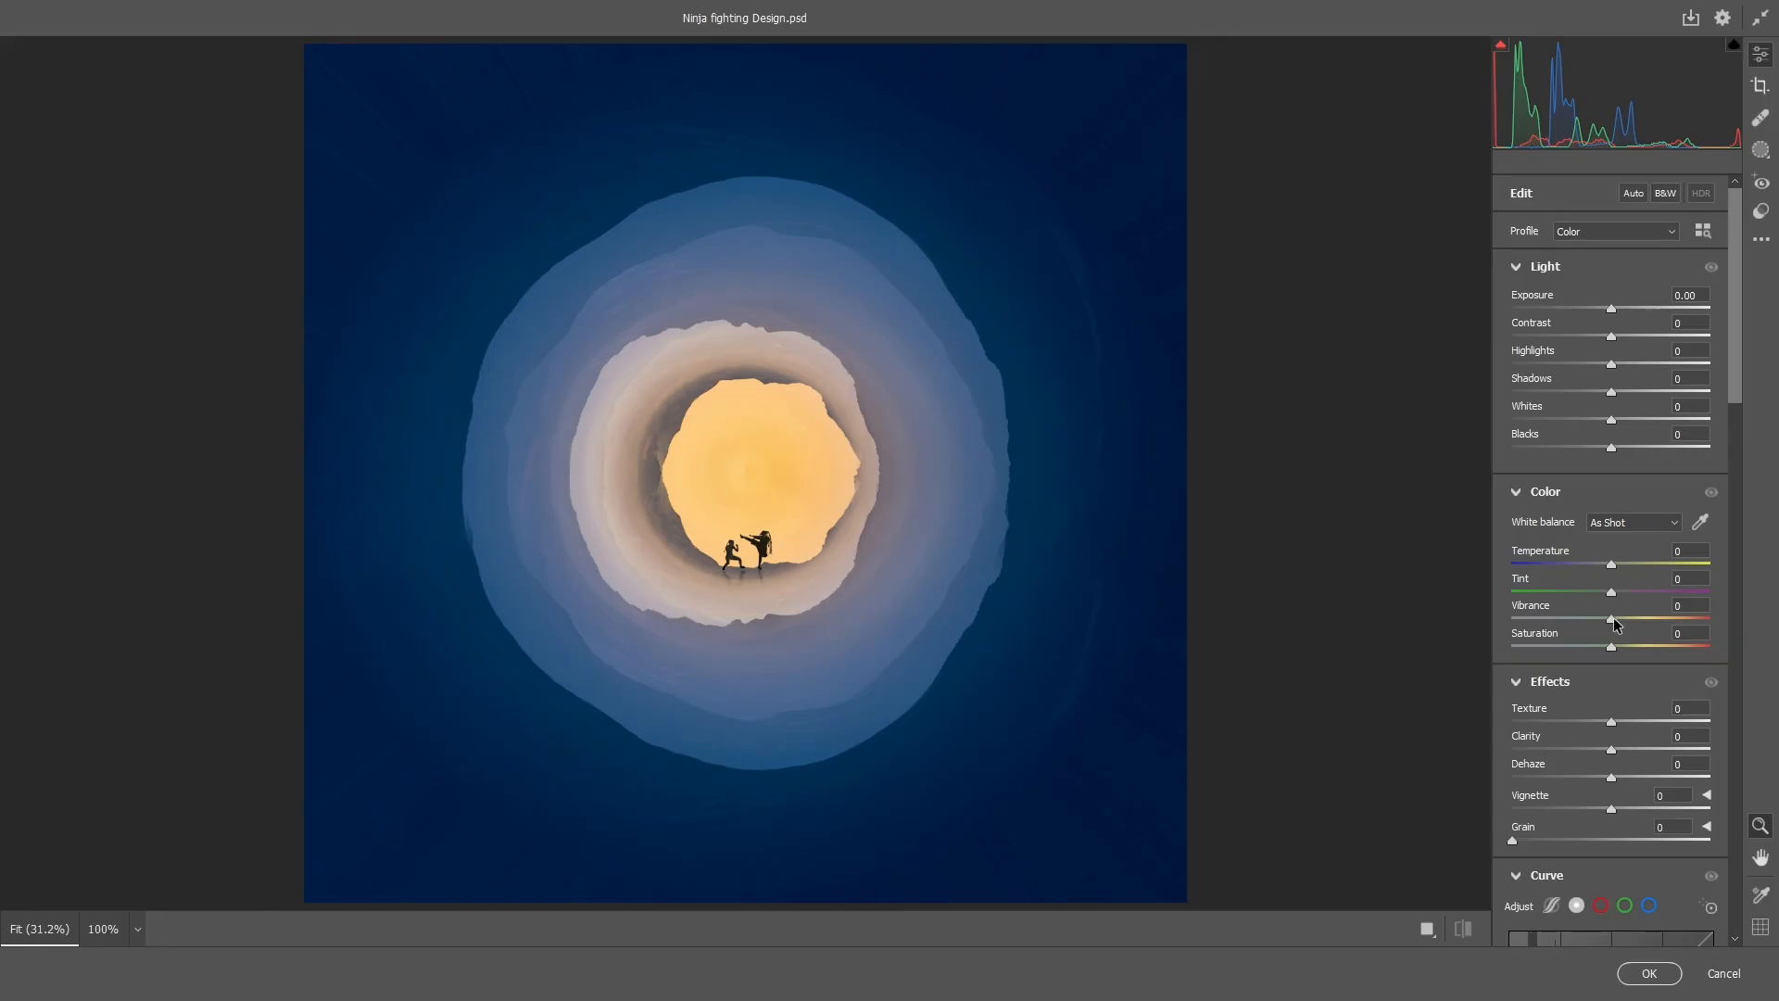
left_click_drag(1612, 620, 1622, 620)
left_click_drag(1612, 721, 1617, 750)
Shape the Camera Raw point curve into an S with its shadow point at input 73, output 55, and apply the filter.
scroll(1602, 779, "down", 3)
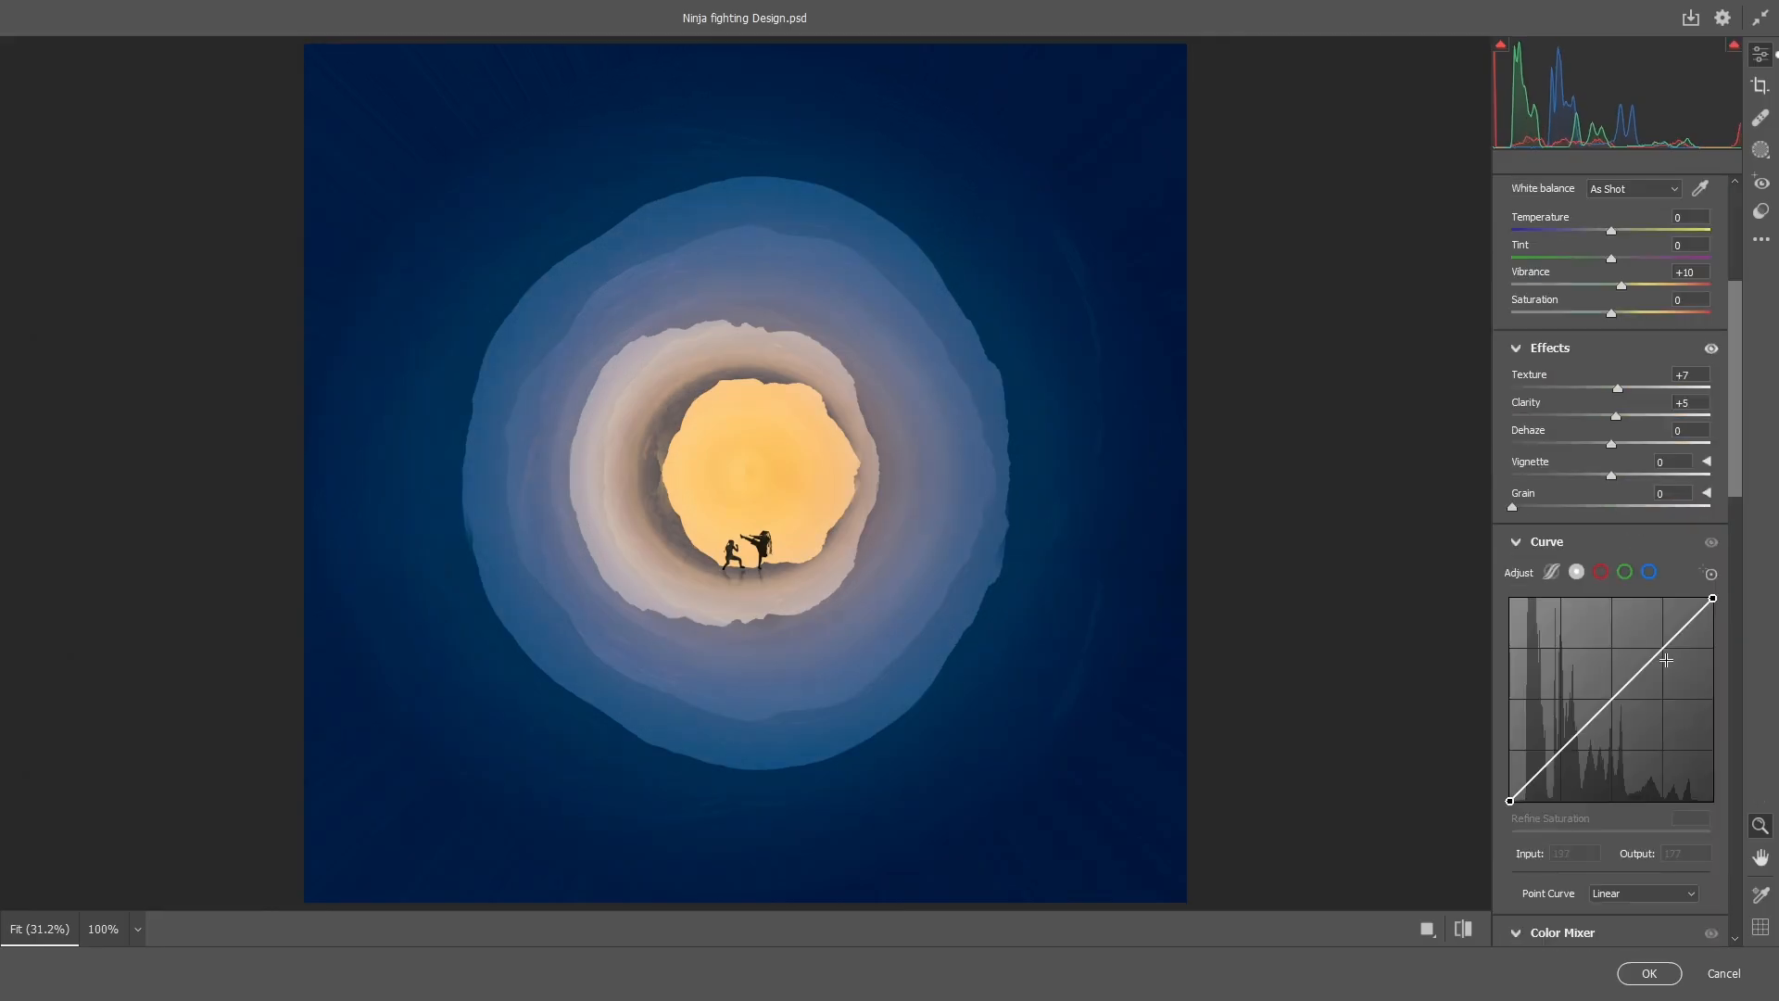
left_click_drag(1664, 648, 1659, 641)
left_click_drag(1573, 739, 1576, 764)
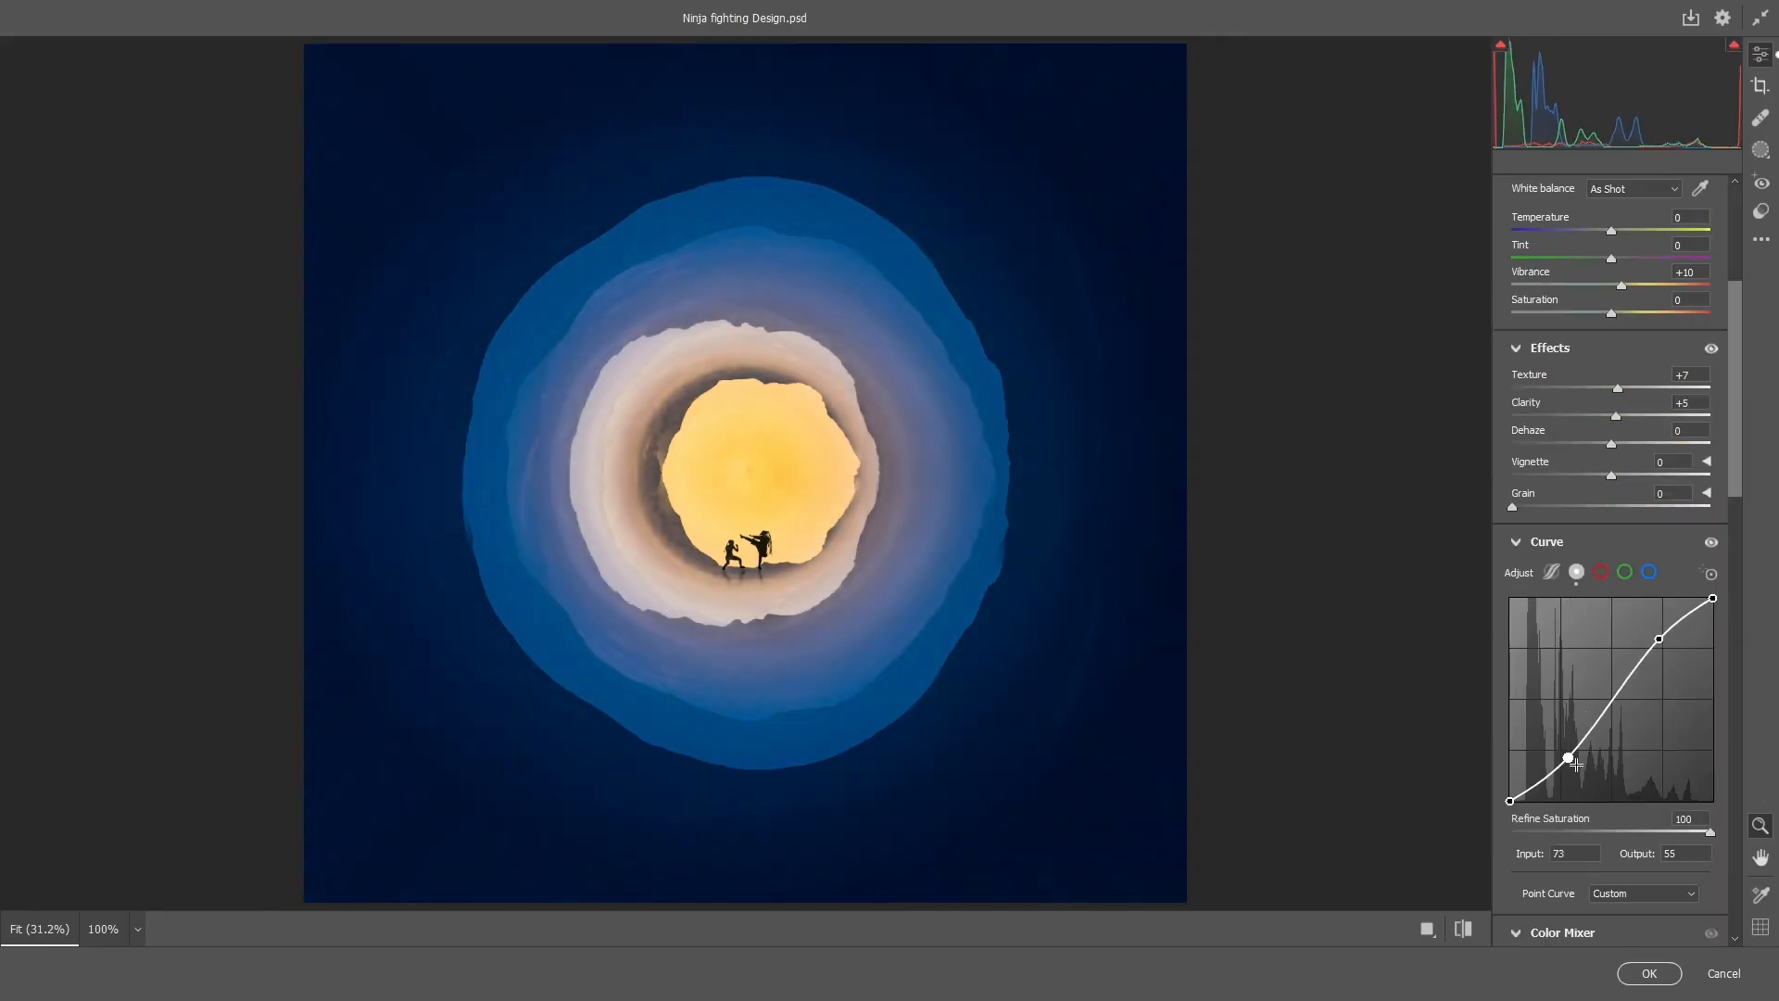
left_click(1649, 973)
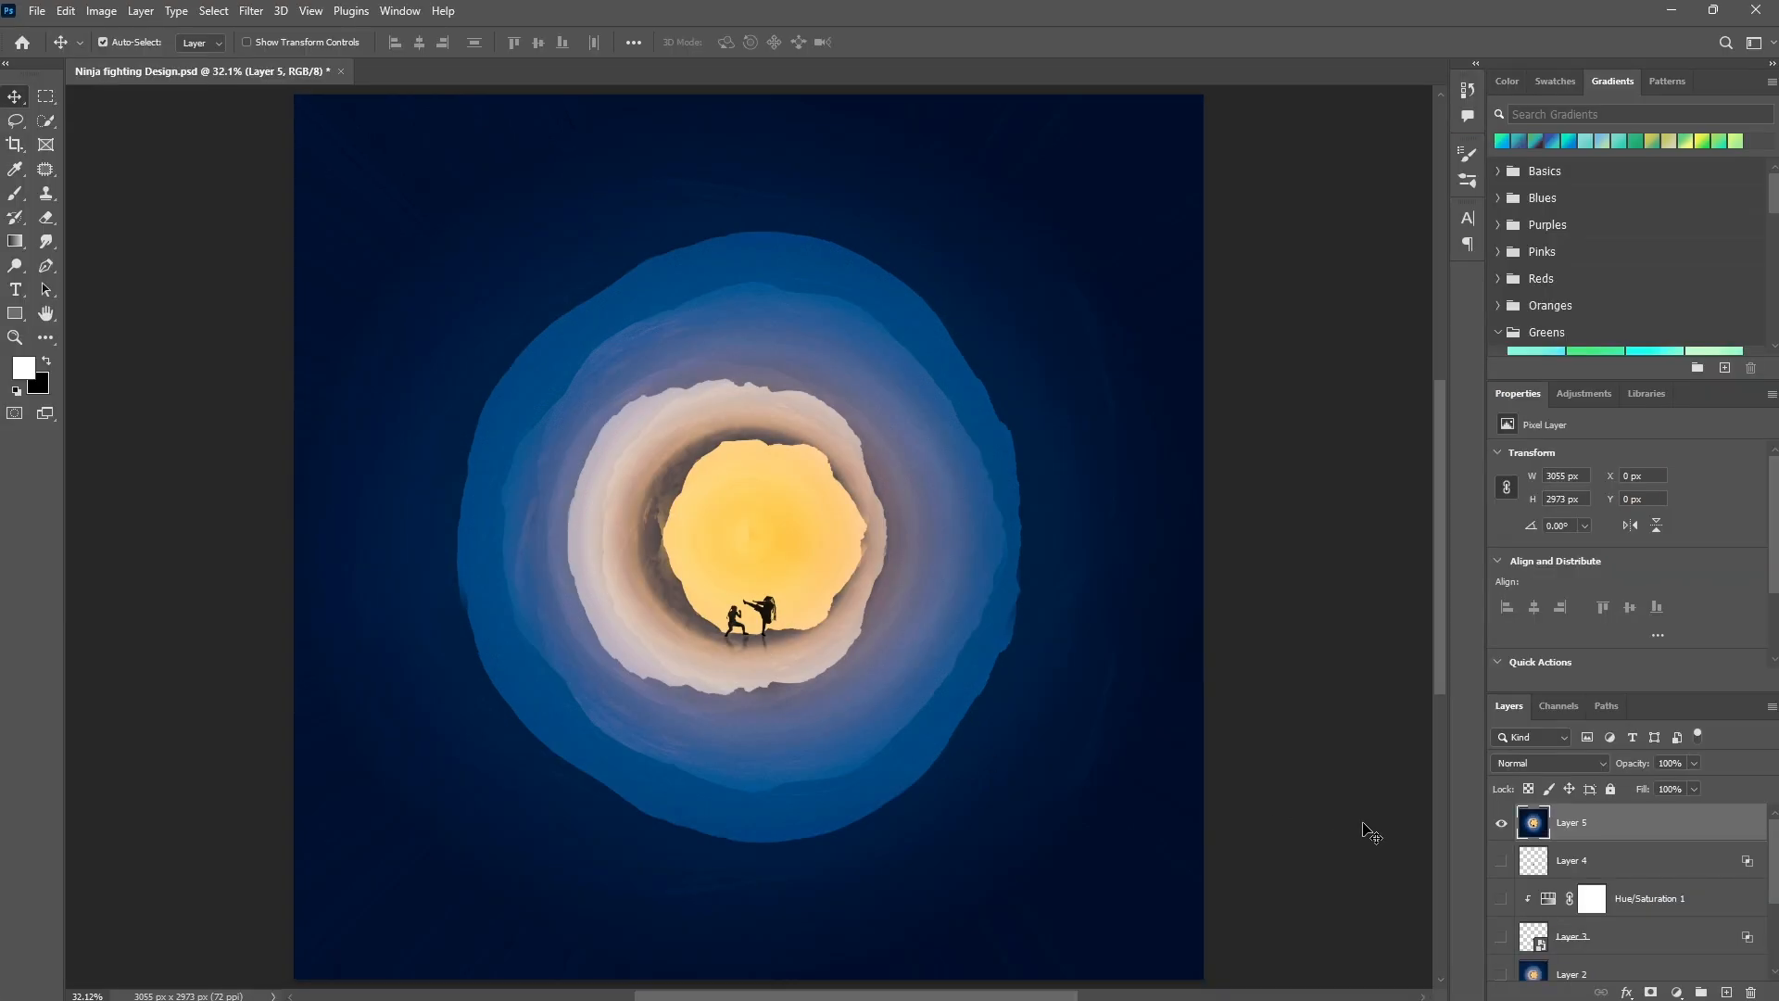
Turn all layers back on and crop the canvas evenly inward, close around the circular scene.
left_click(1502, 824, "alt")
key("c")
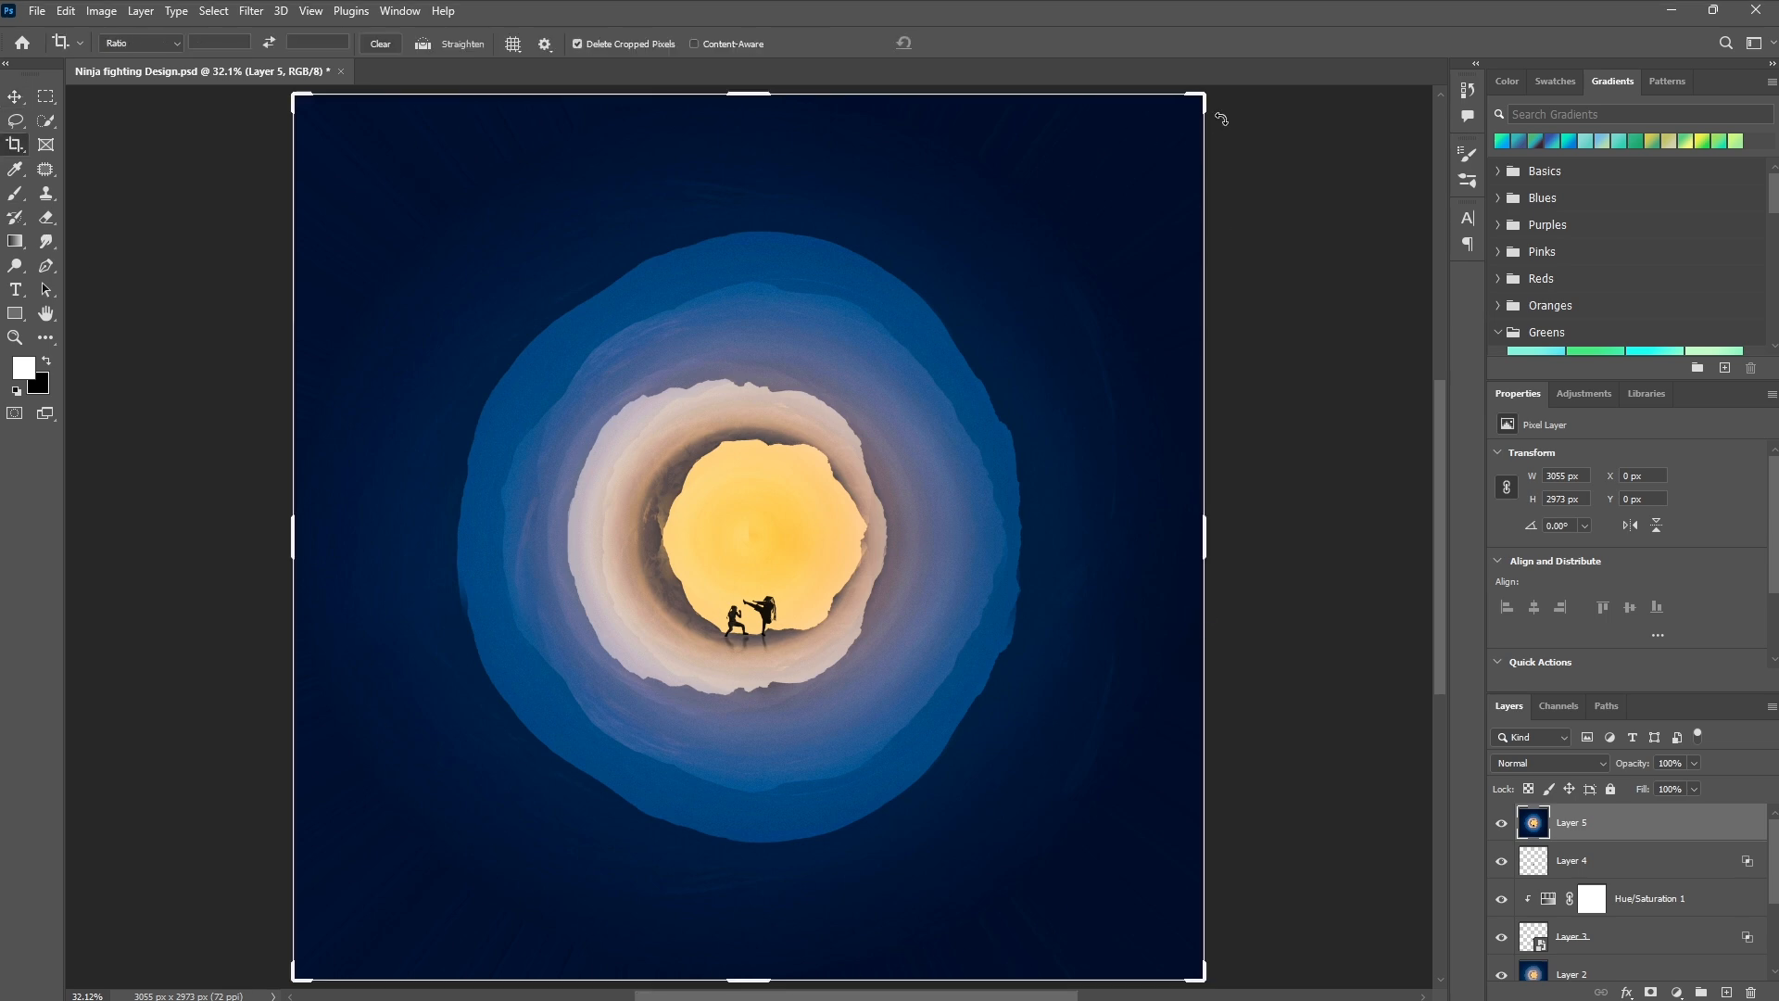
left_click_drag(1218, 111, 1118, 232)
key("Return")
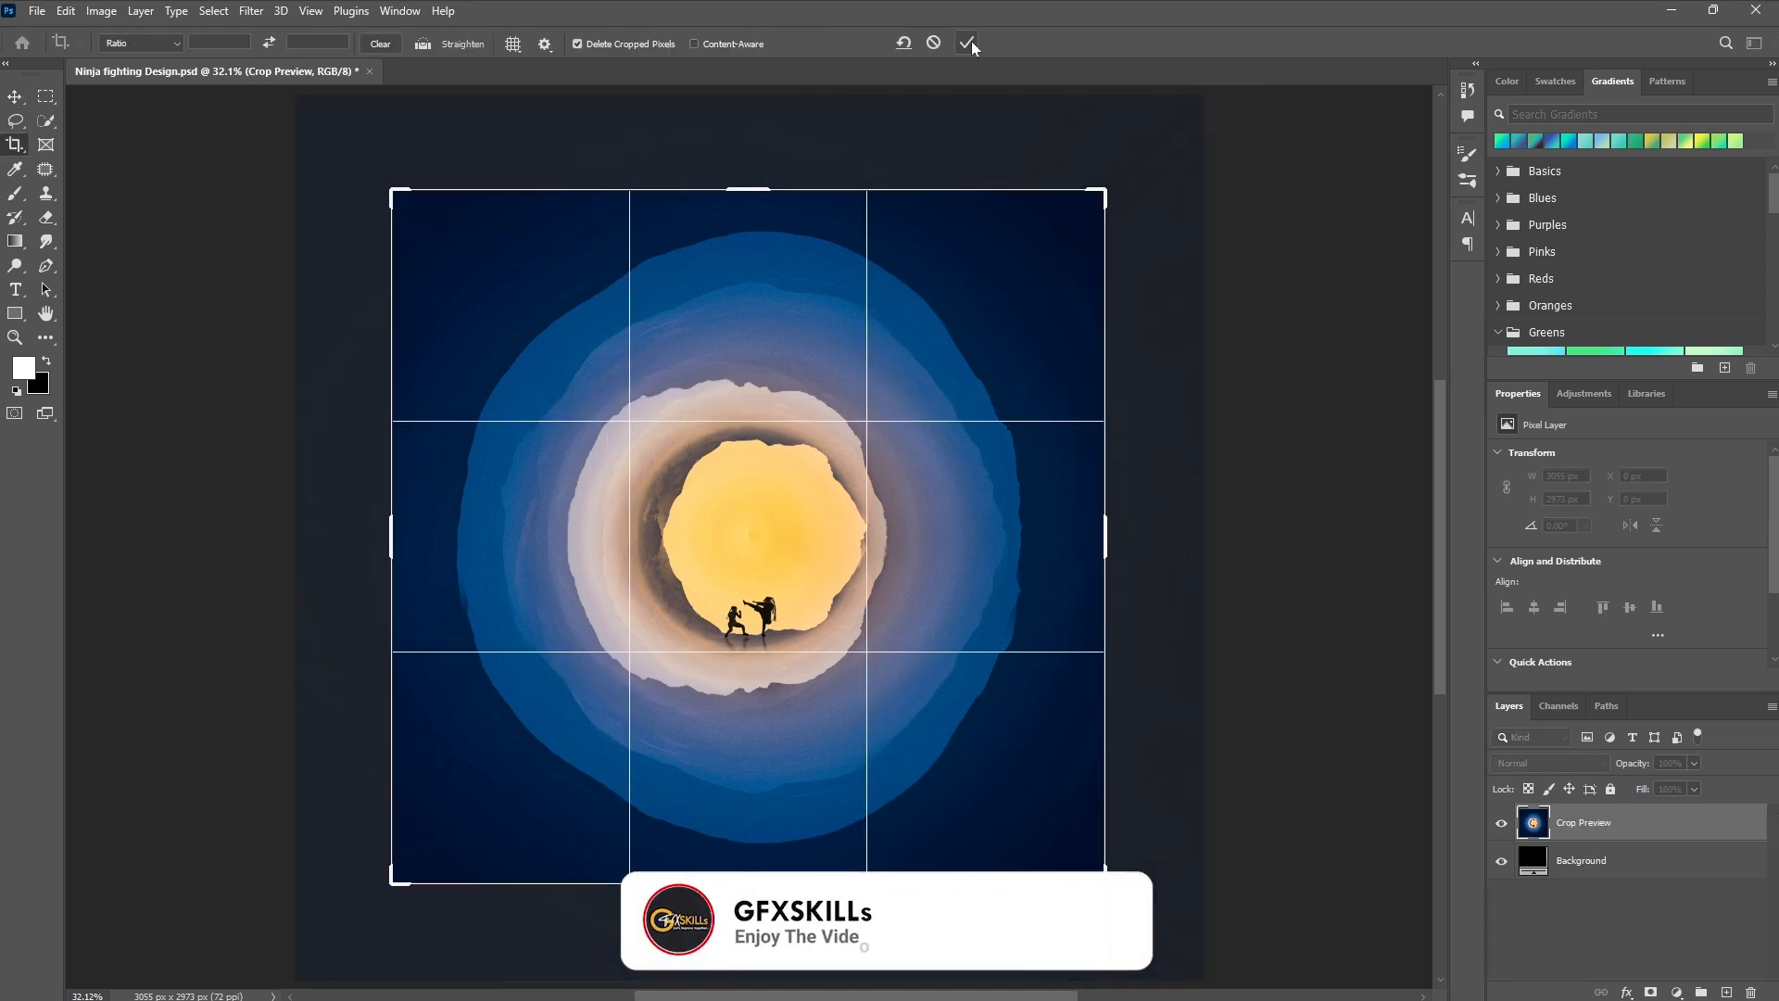